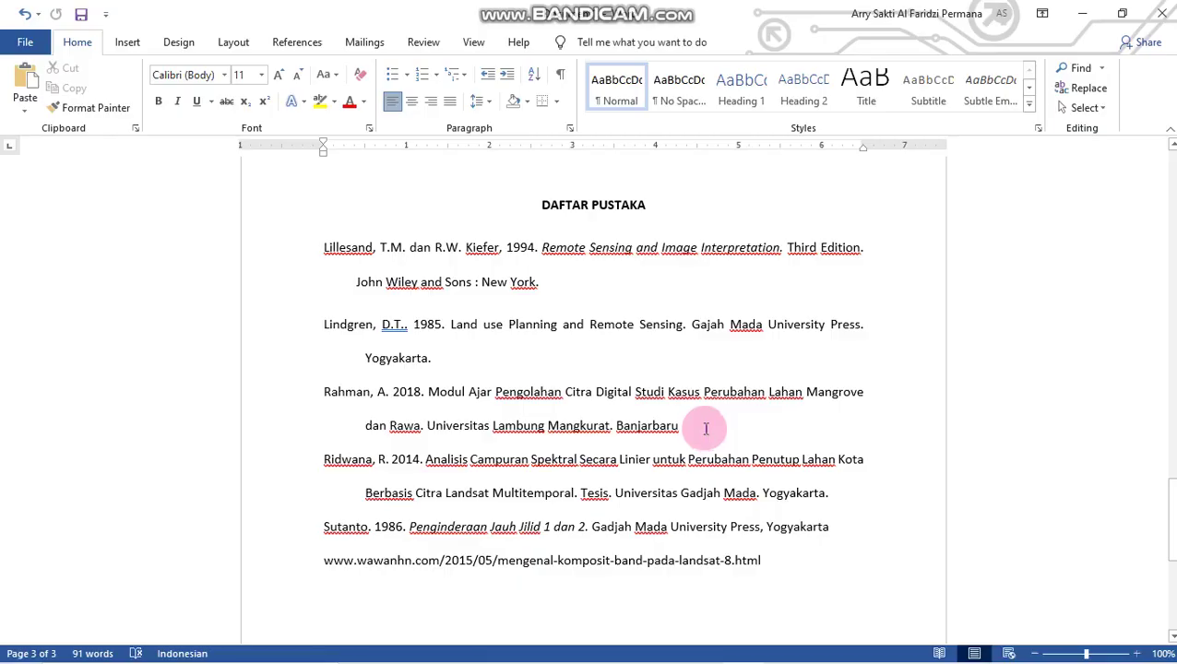
Step: Review the document's Landsat 8 satellite parameter table, band specification table and band composite application table
scroll(703, 428, "up", 10)
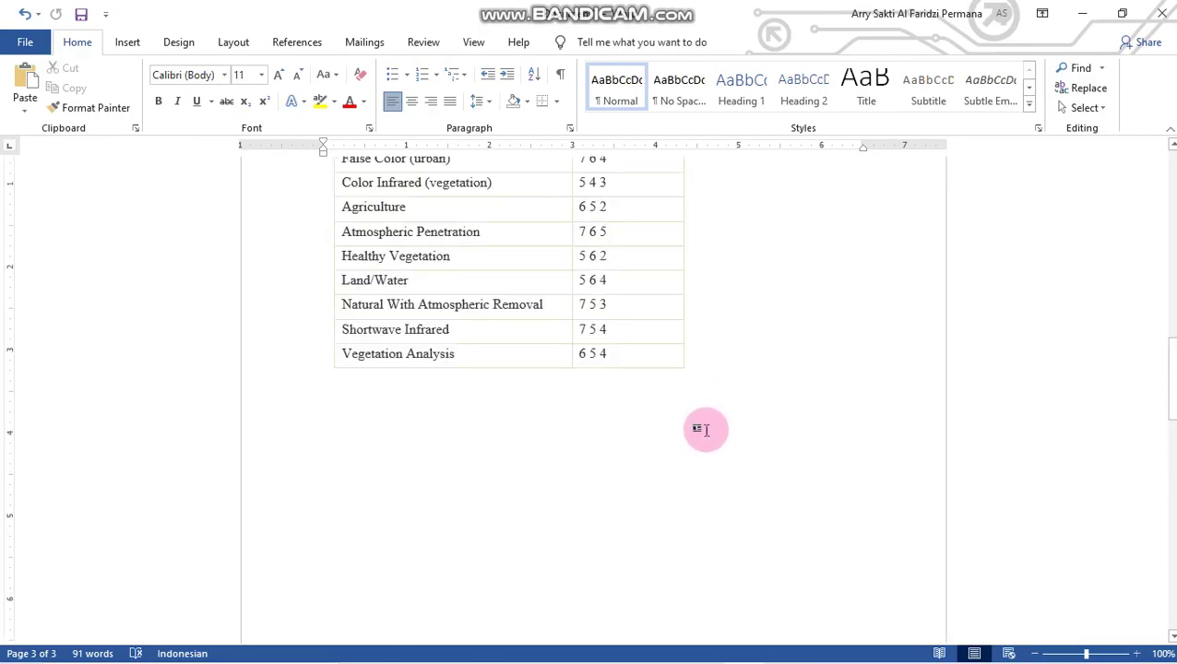
scroll(703, 428, "up", 15)
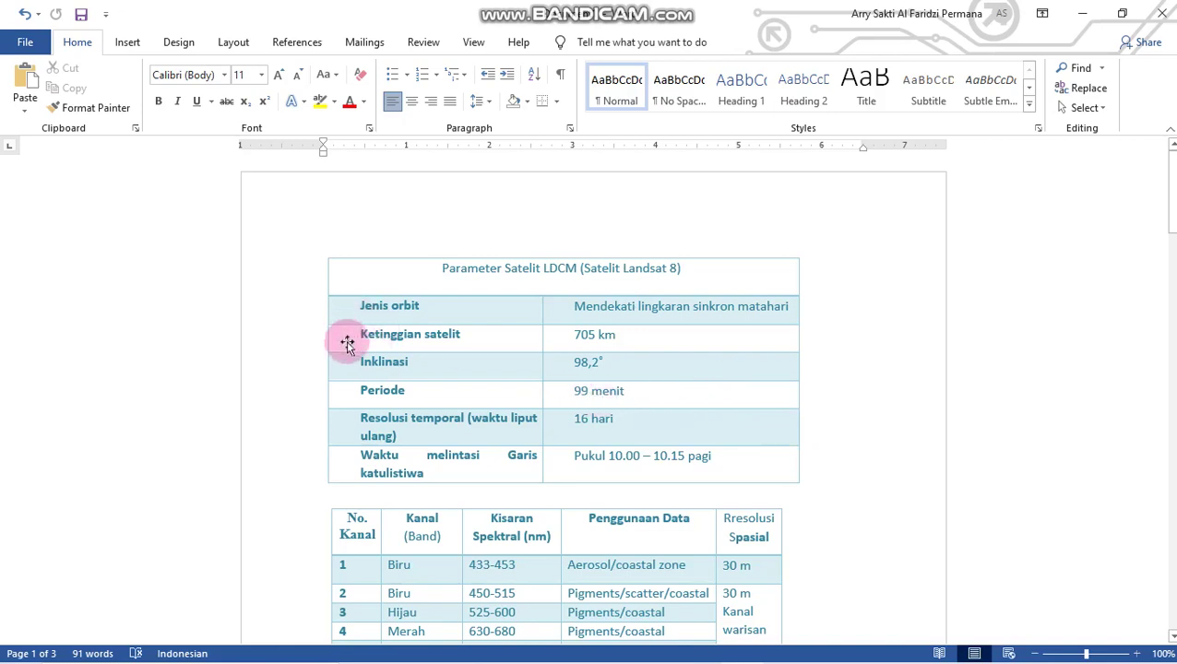
scroll(347, 356, "down", 1)
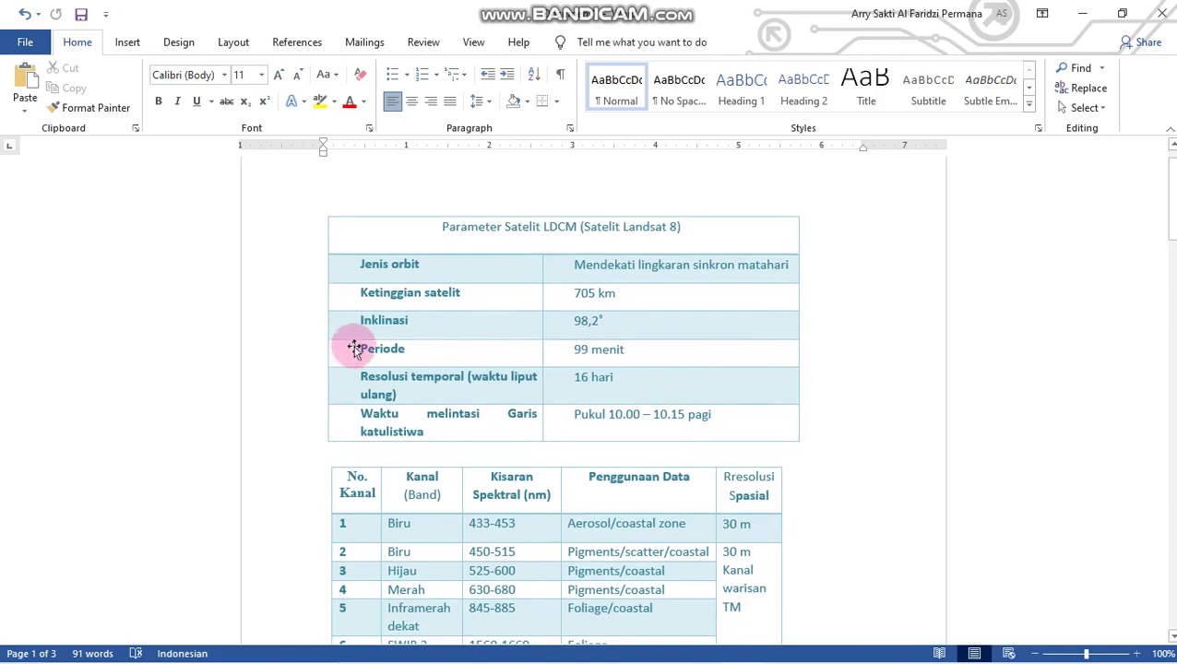
scroll(358, 348, "down", 1)
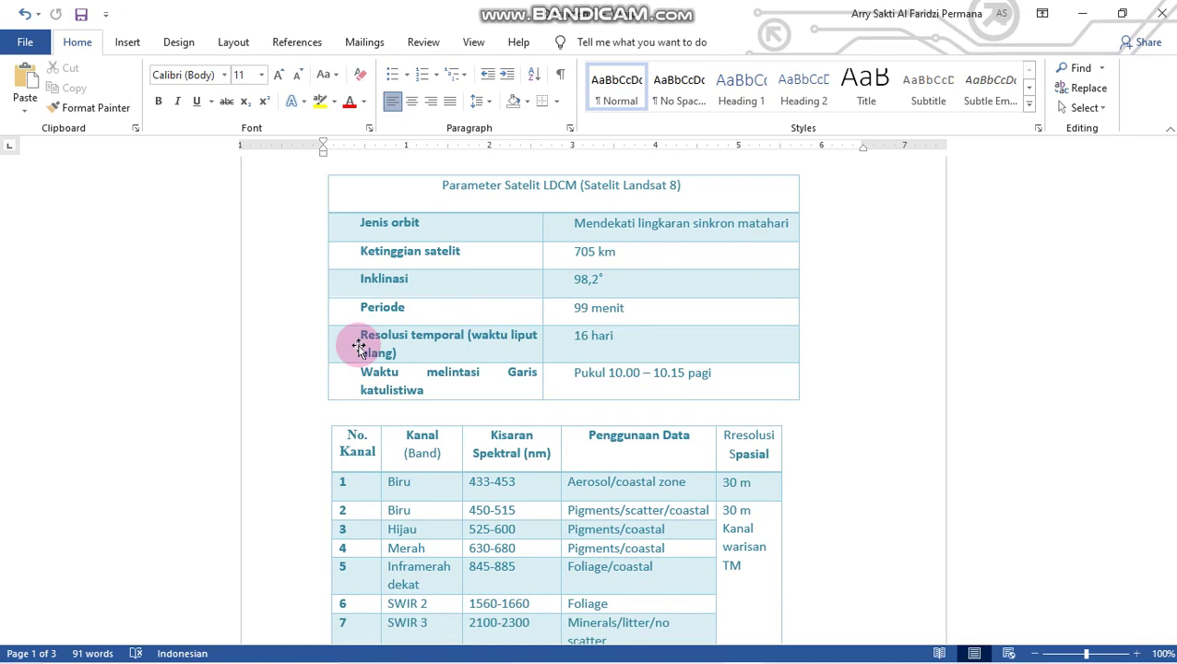
scroll(300, 397, "down", 3)
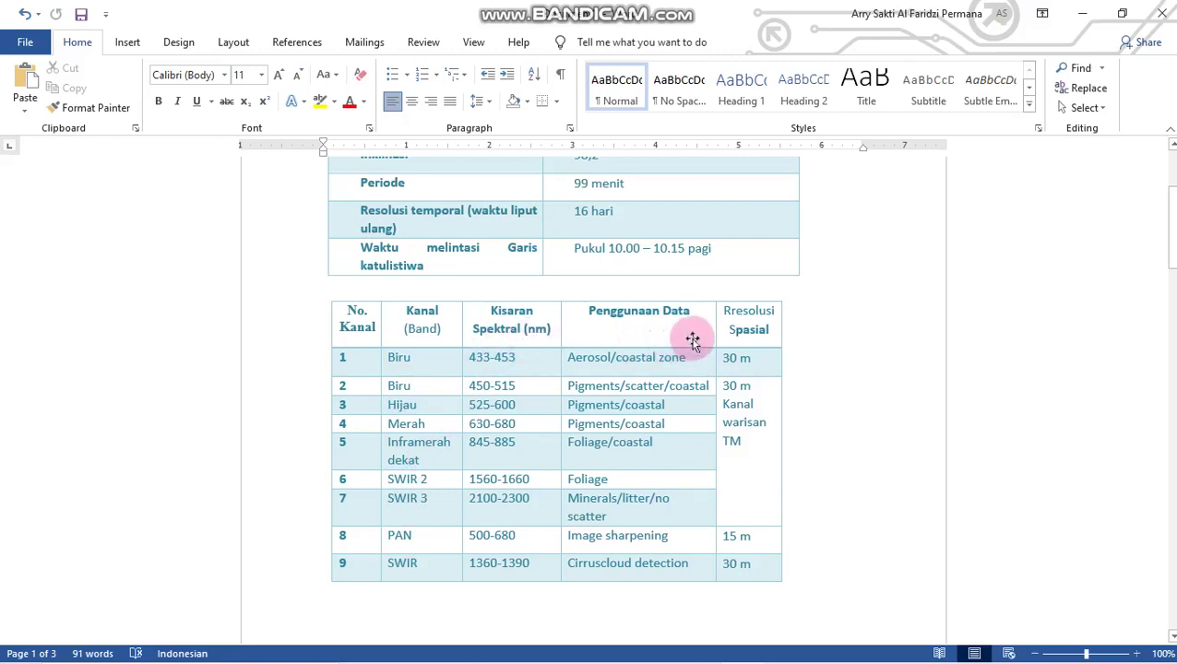
scroll(612, 462, "down", 4)
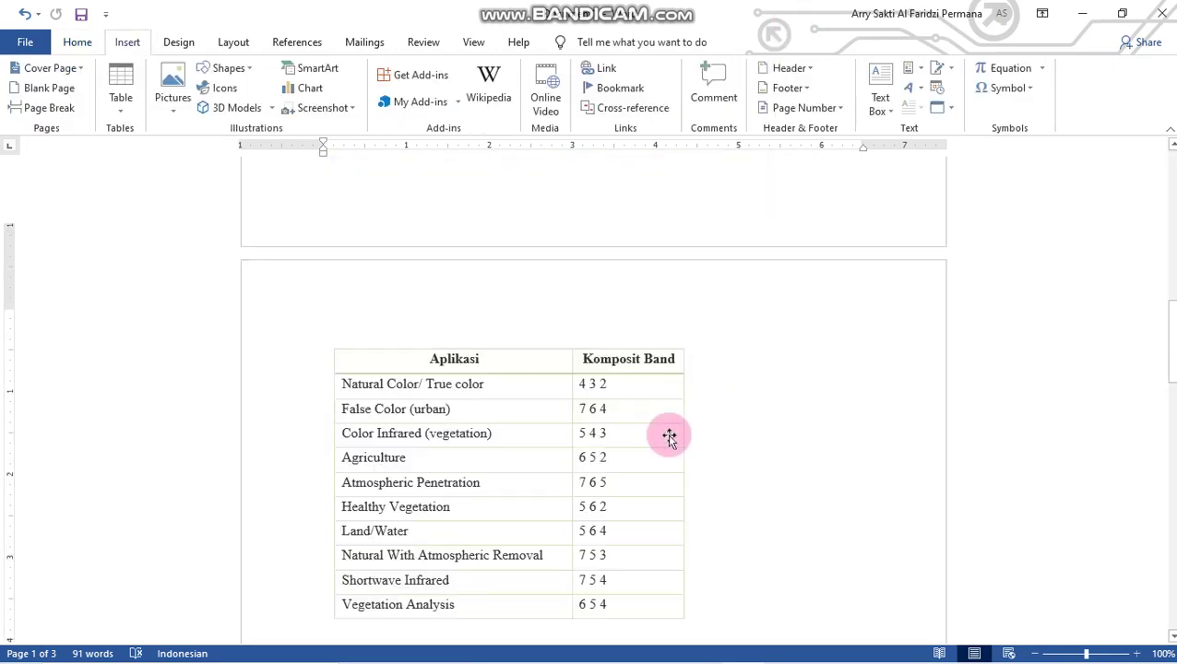
scroll(669, 437, "down", 4)
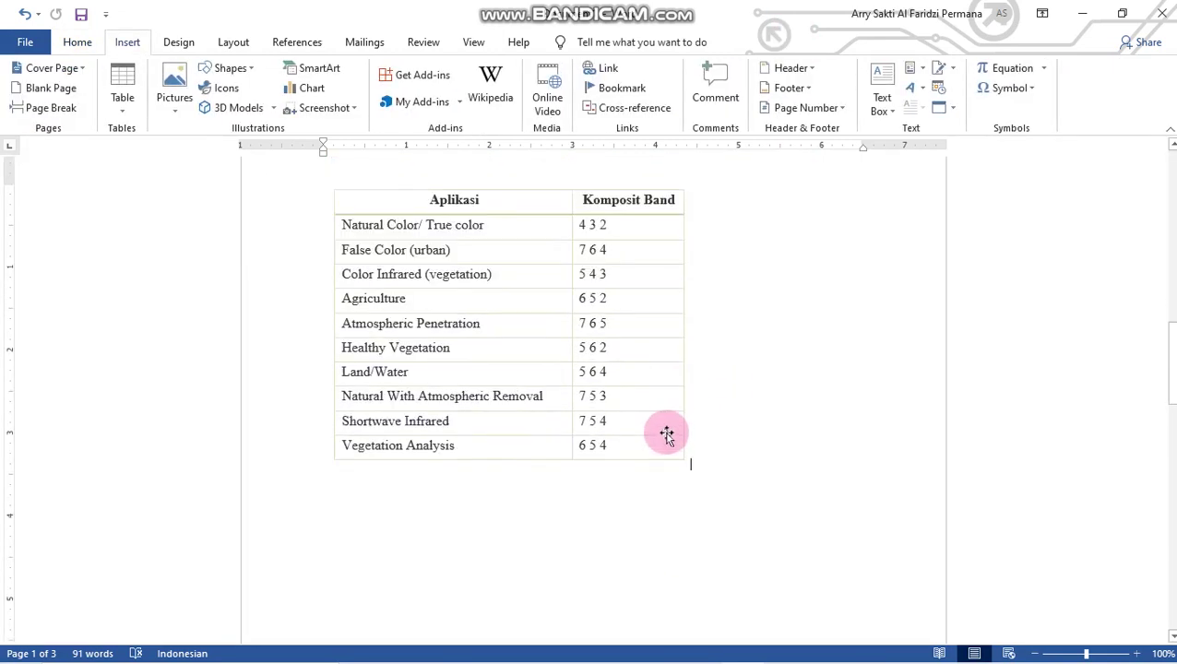
scroll(665, 434, "up", 2)
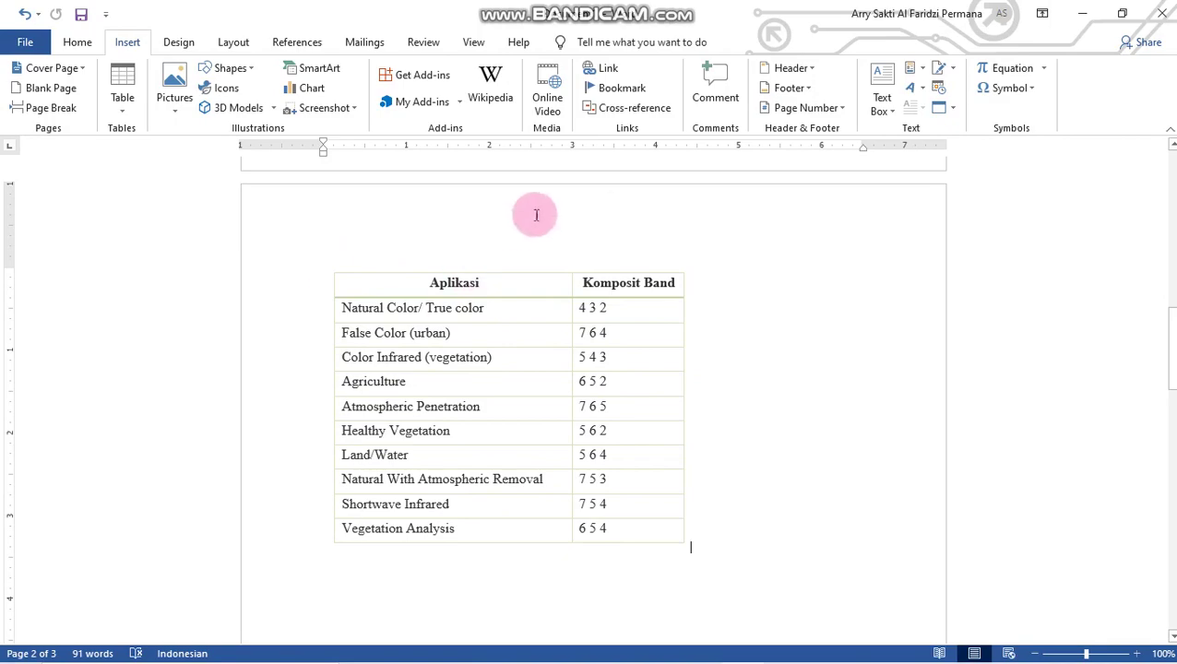
Step: Minimize the document, launch ENVI Classic 5.3 (64-bit) and move its window away from the screen corner
left_click(1083, 12)
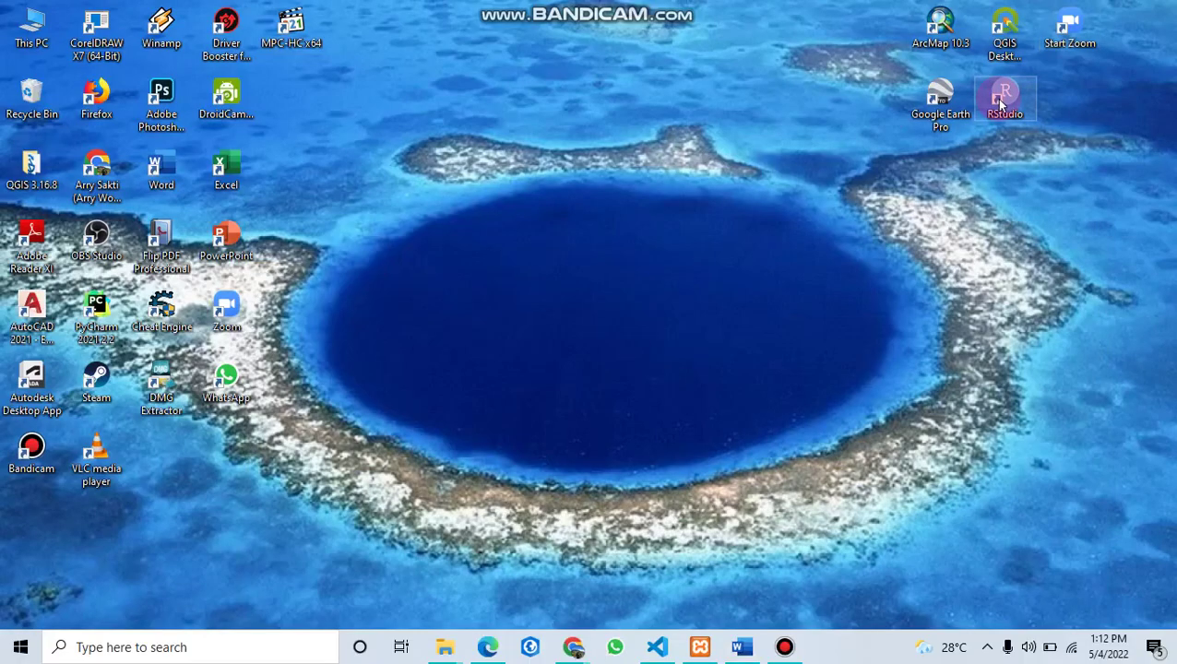
left_click(294, 645)
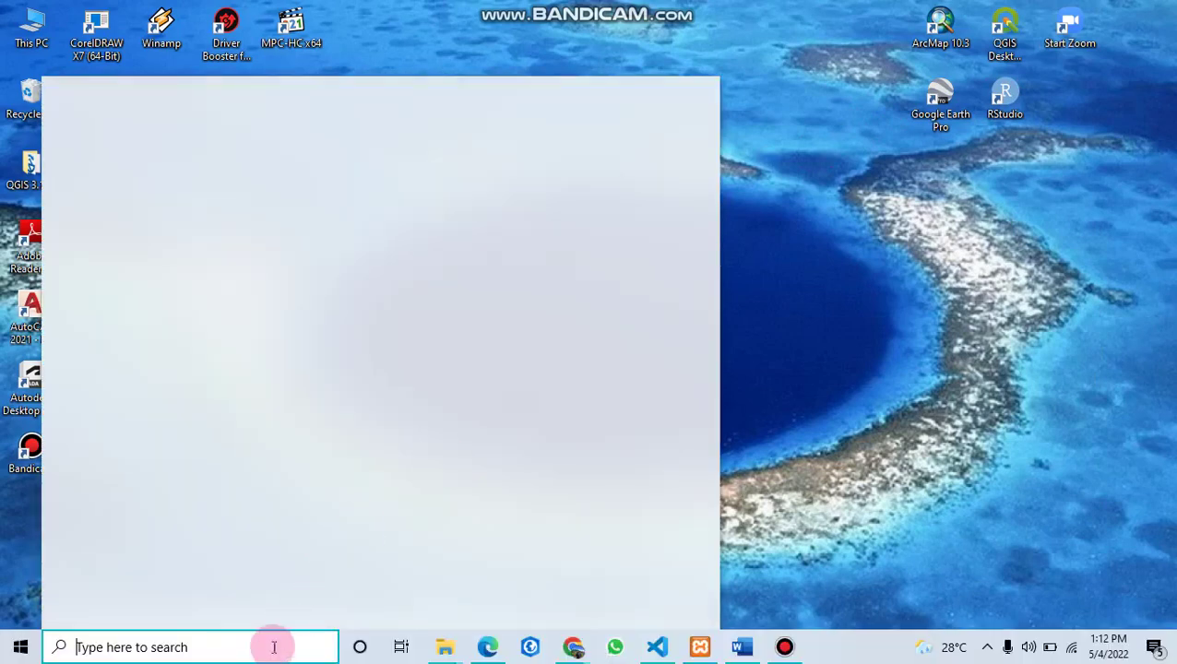
type("envi")
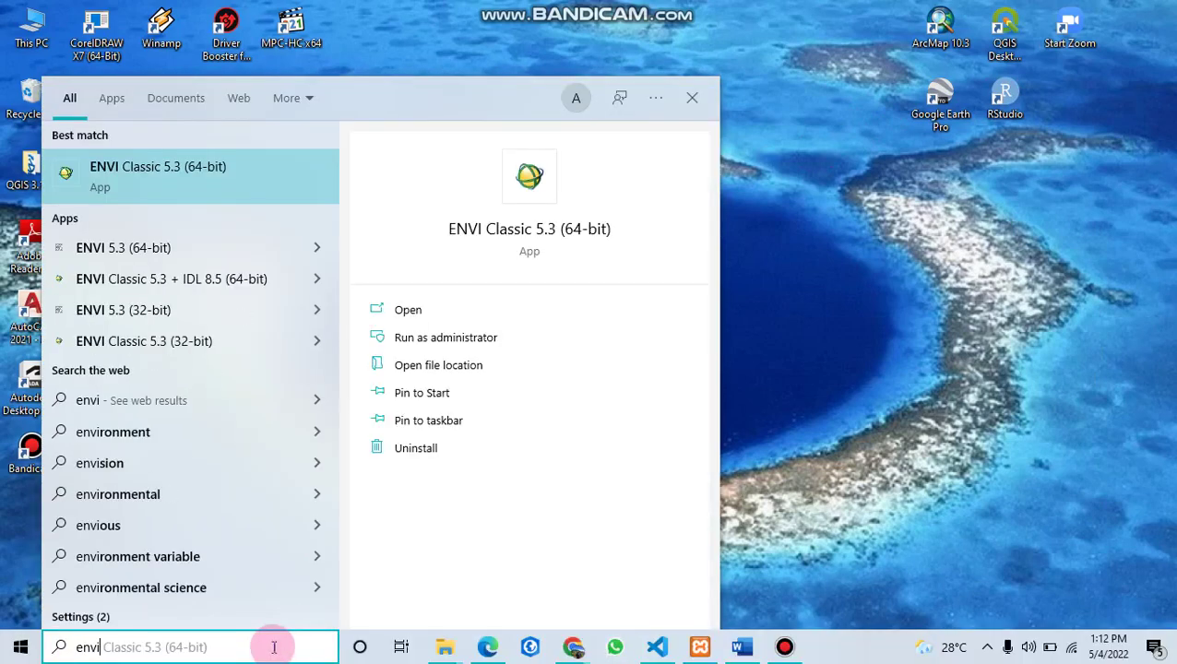
key("Right")
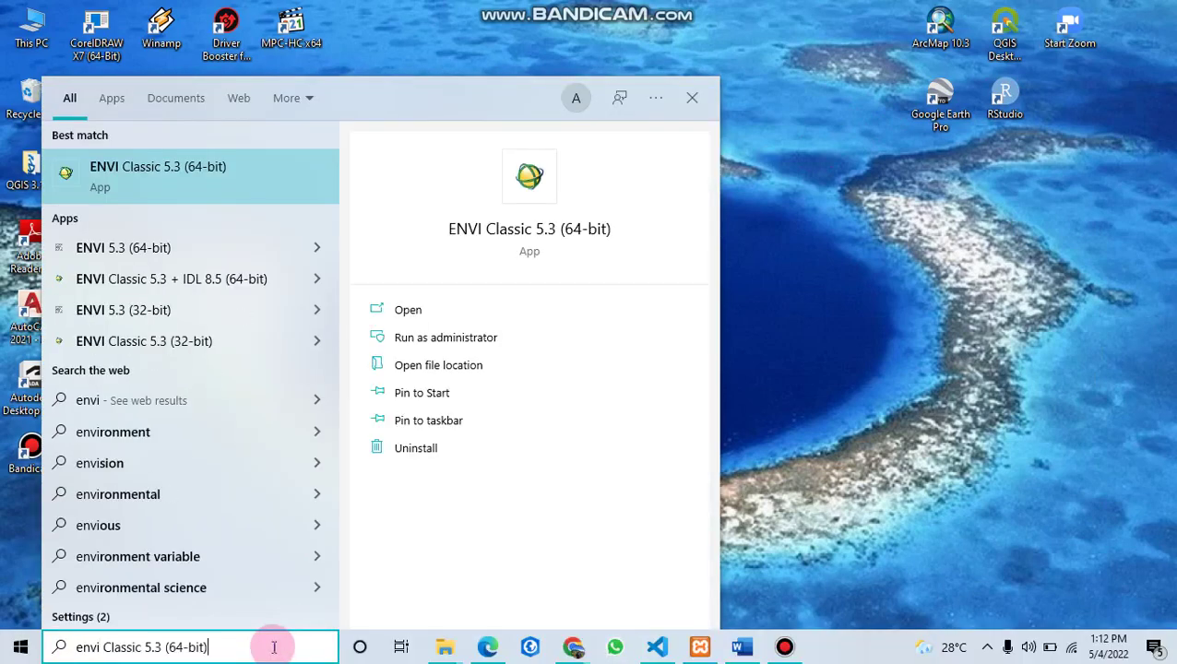
key("Return")
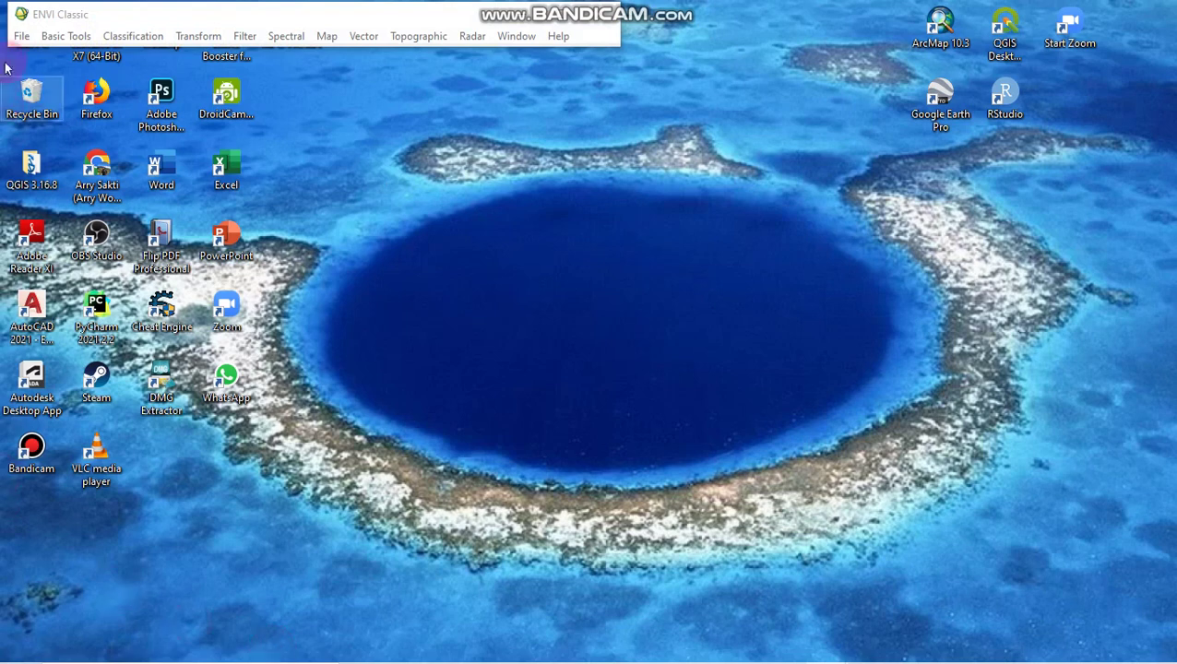
left_click(69, 14)
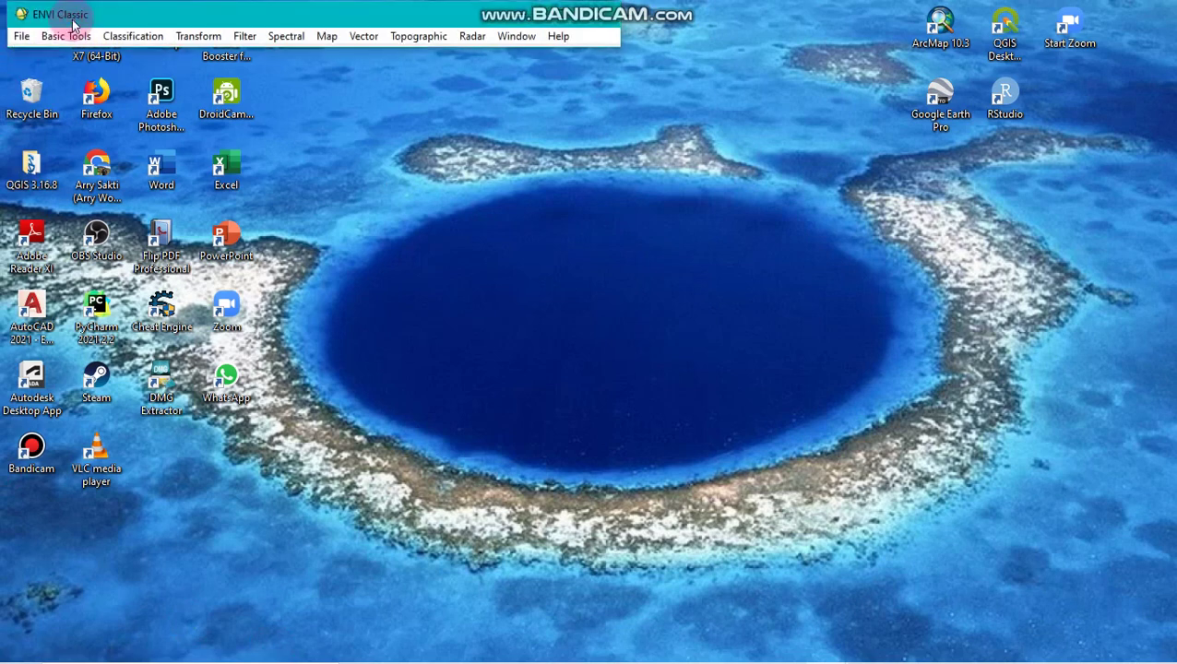
left_click_drag(95, 25, 288, 137)
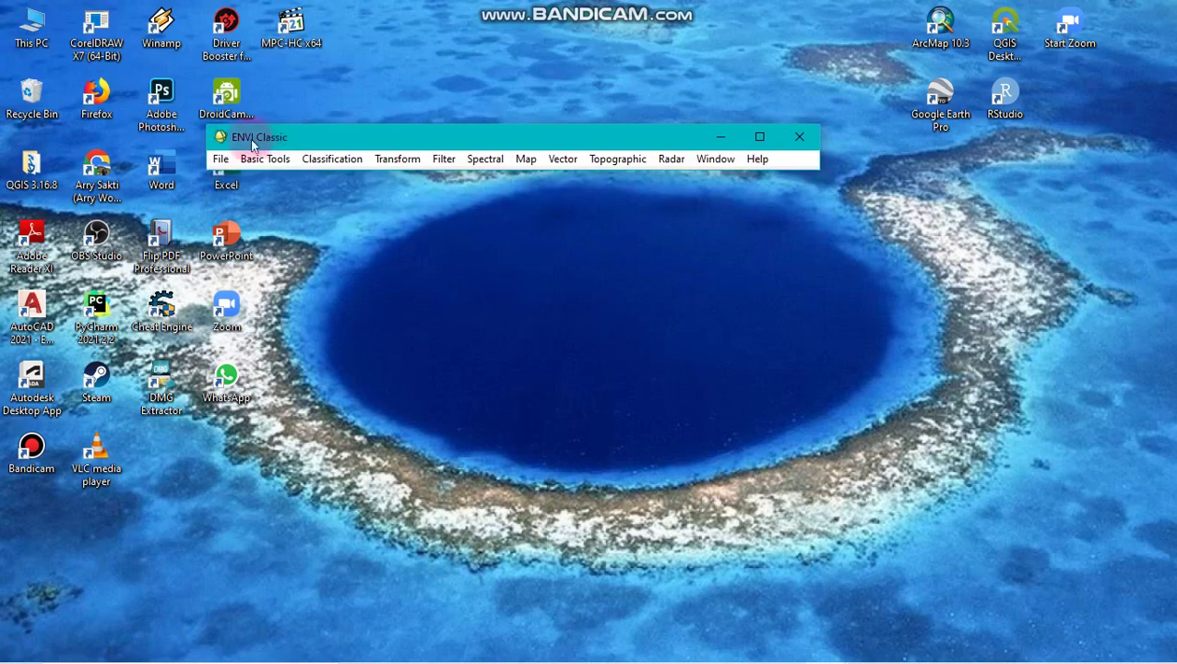
Step: Start opening an image file and browse drive D: to Dokumen Penting > KULIAH > Tugas > SEMESTER 4 > PCD > Resolusi Citra PJ > Citra new
left_click(221, 159)
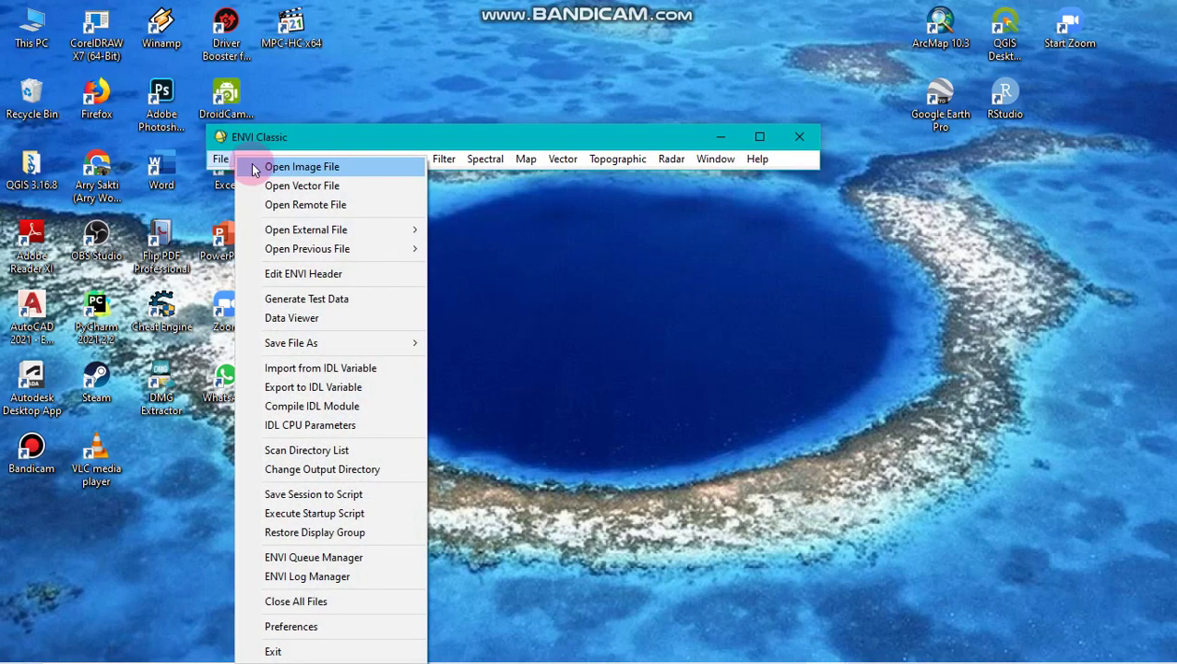
left_click(256, 168)
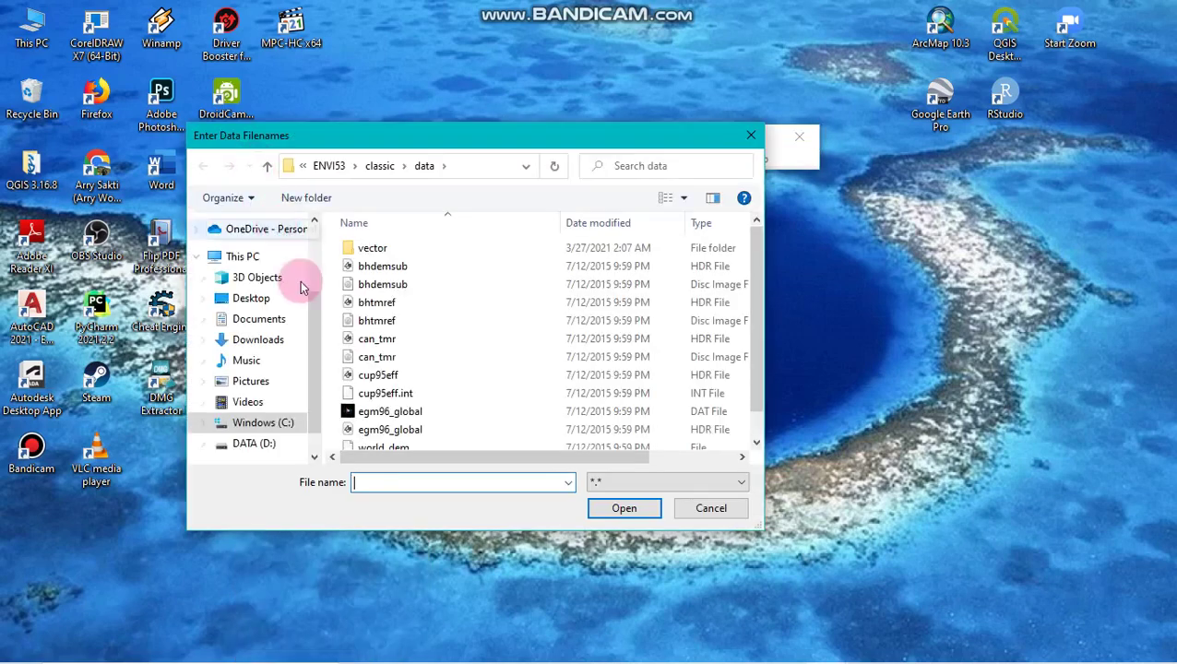
left_click(248, 443)
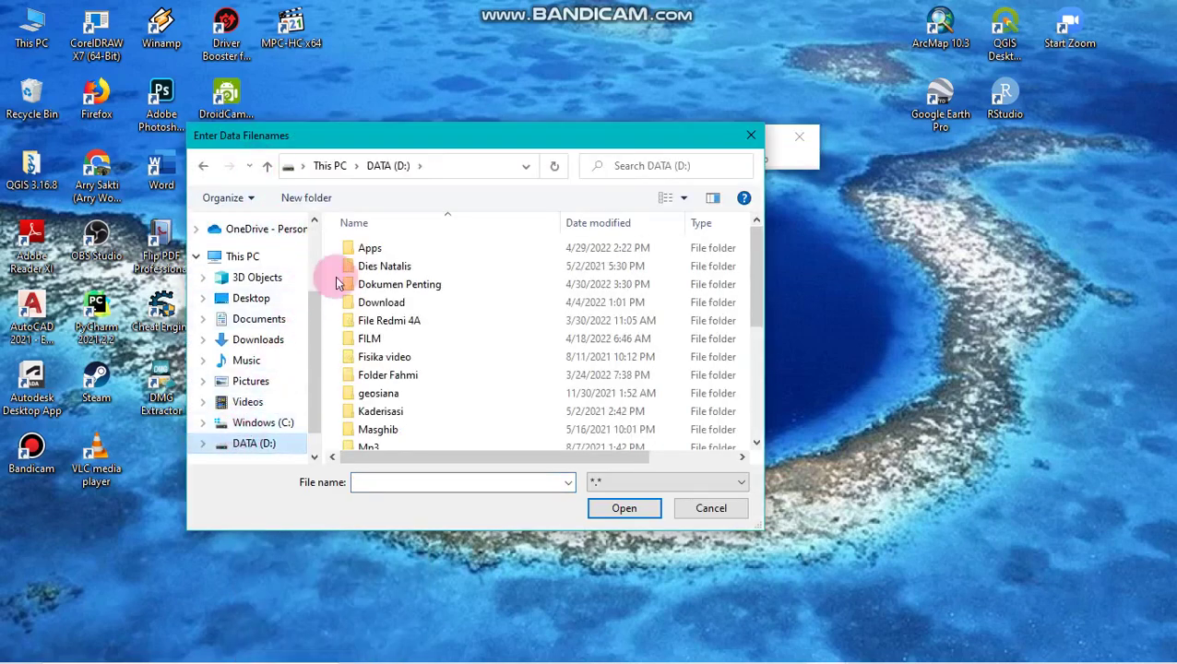
left_click(385, 286)
double_click(386, 286)
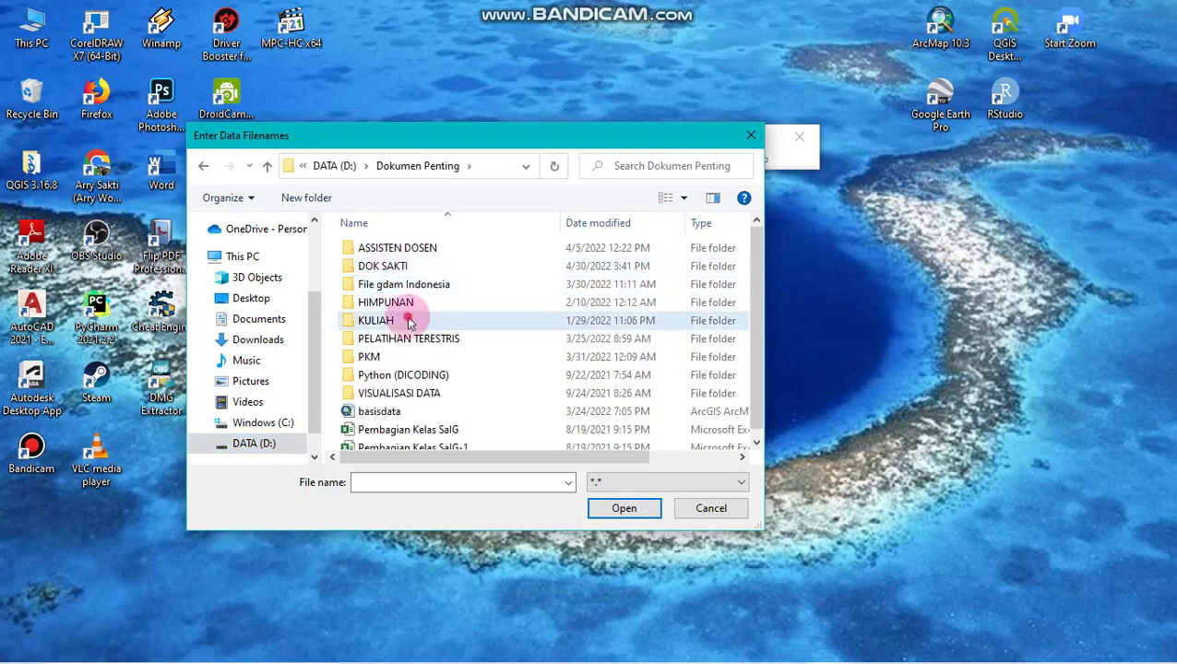
double_click(410, 317)
double_click(404, 268)
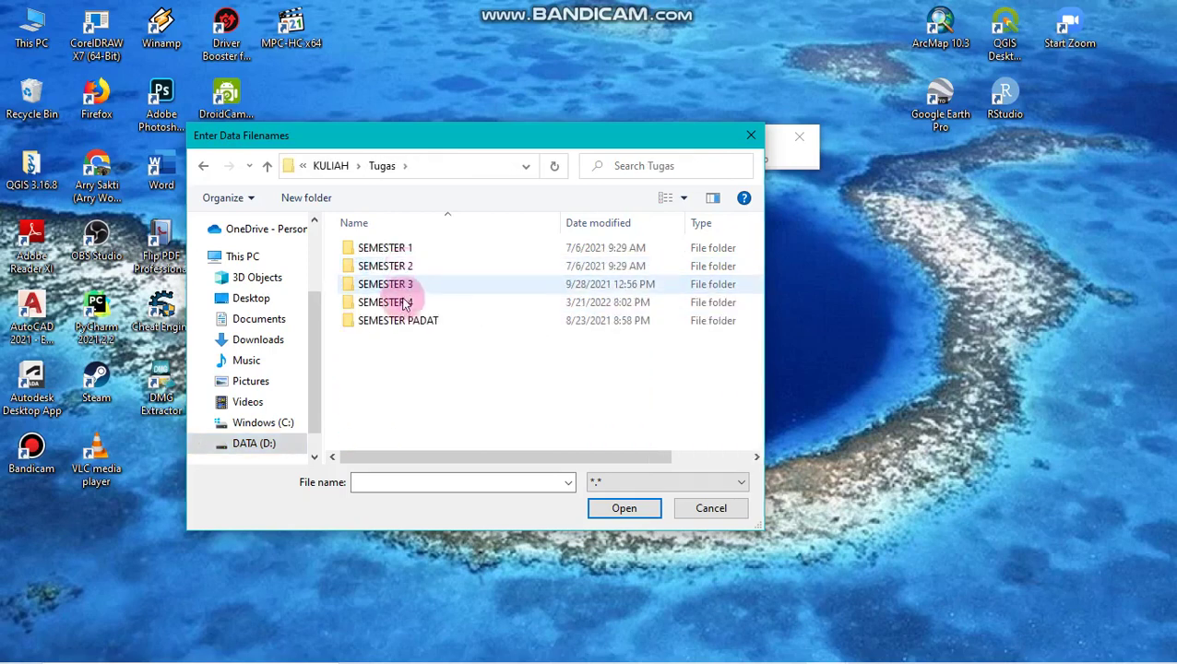
left_click(406, 304)
double_click(406, 304)
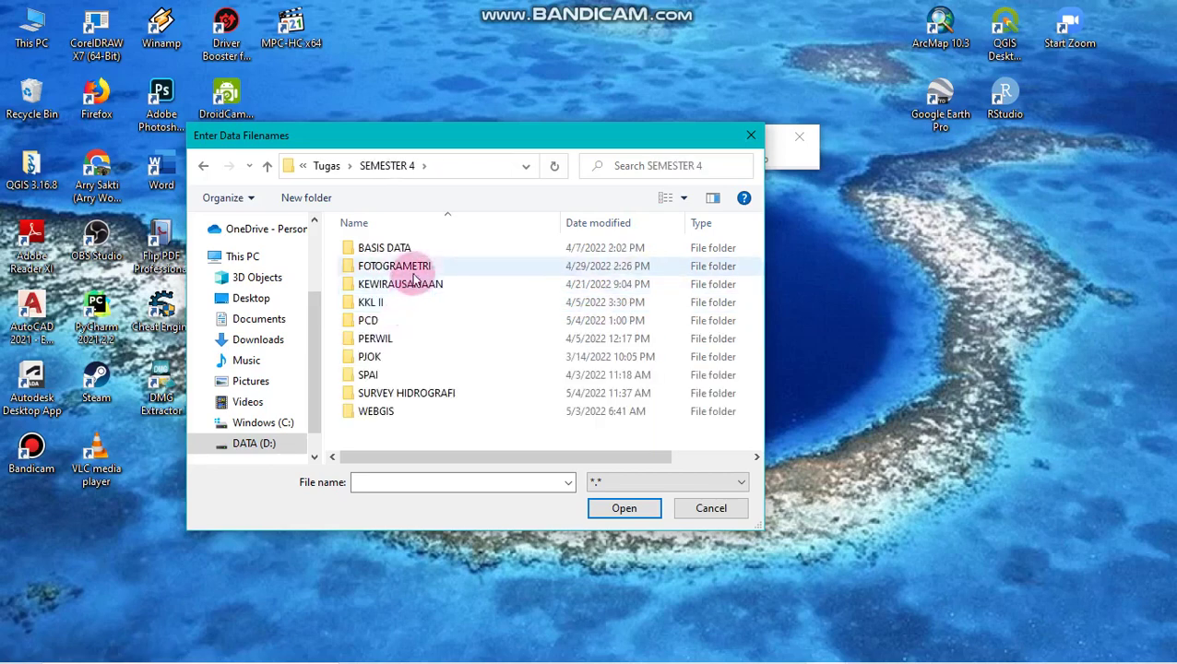
left_click(396, 328)
double_click(395, 328)
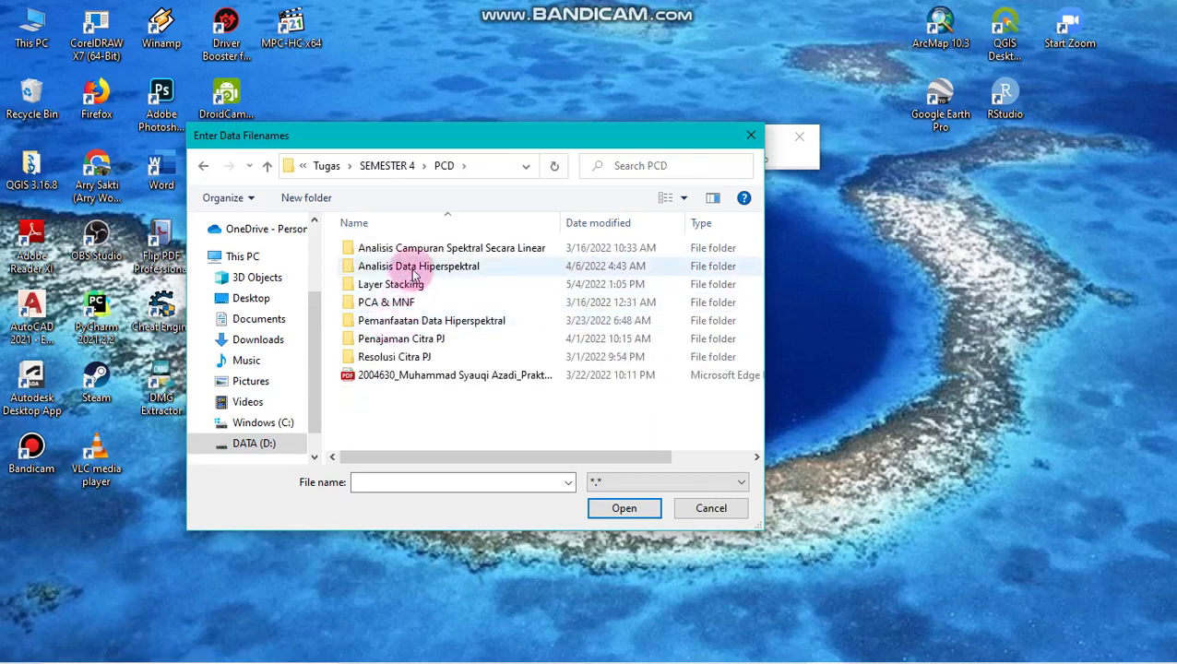
double_click(420, 358)
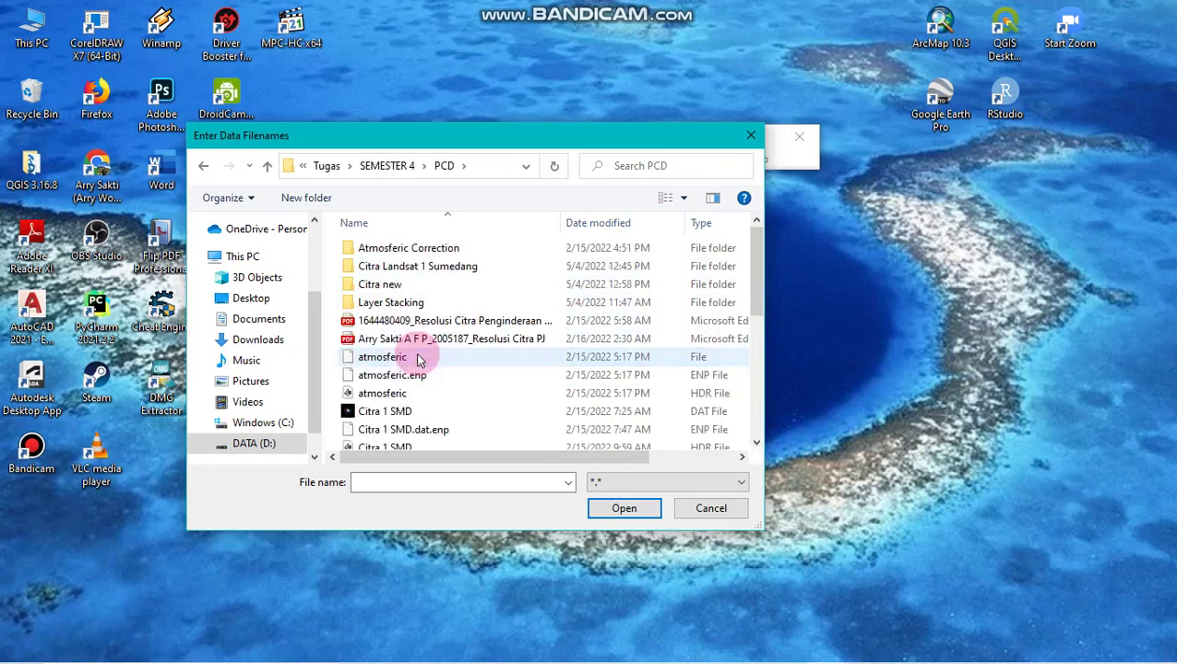
double_click(435, 286)
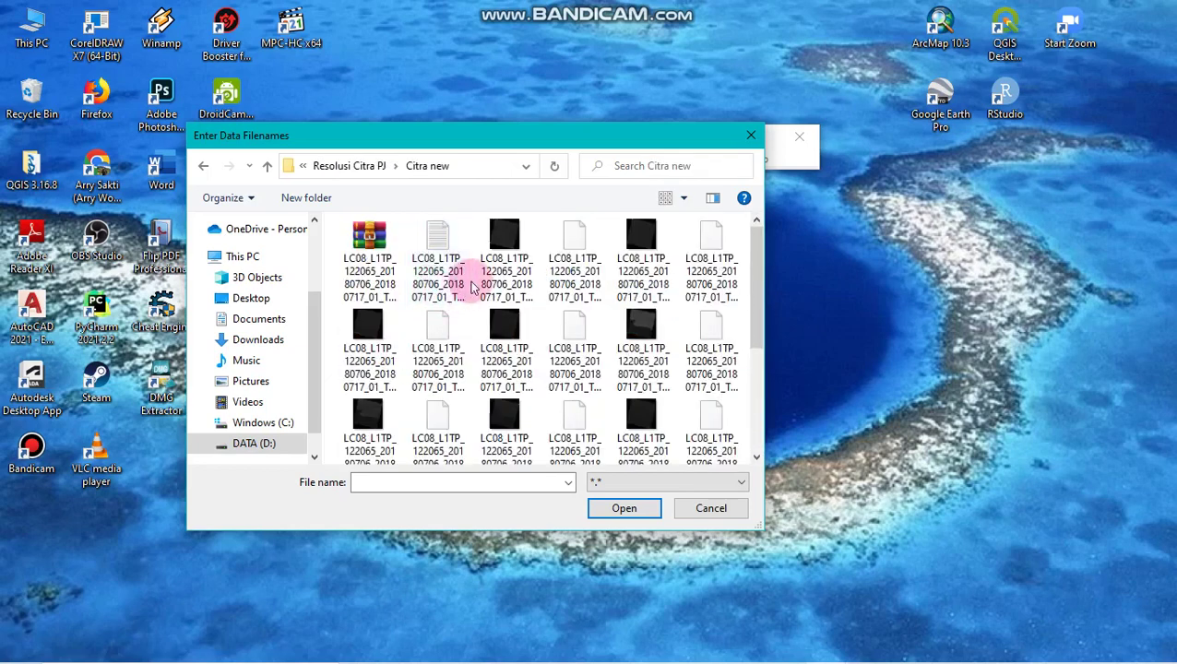
Step: Open the eight Landsat 8 TIF band images B1 through B8 of scene LC08_L1TP_122065_20180706 together
left_click(498, 242)
left_click(630, 245, "ctrl")
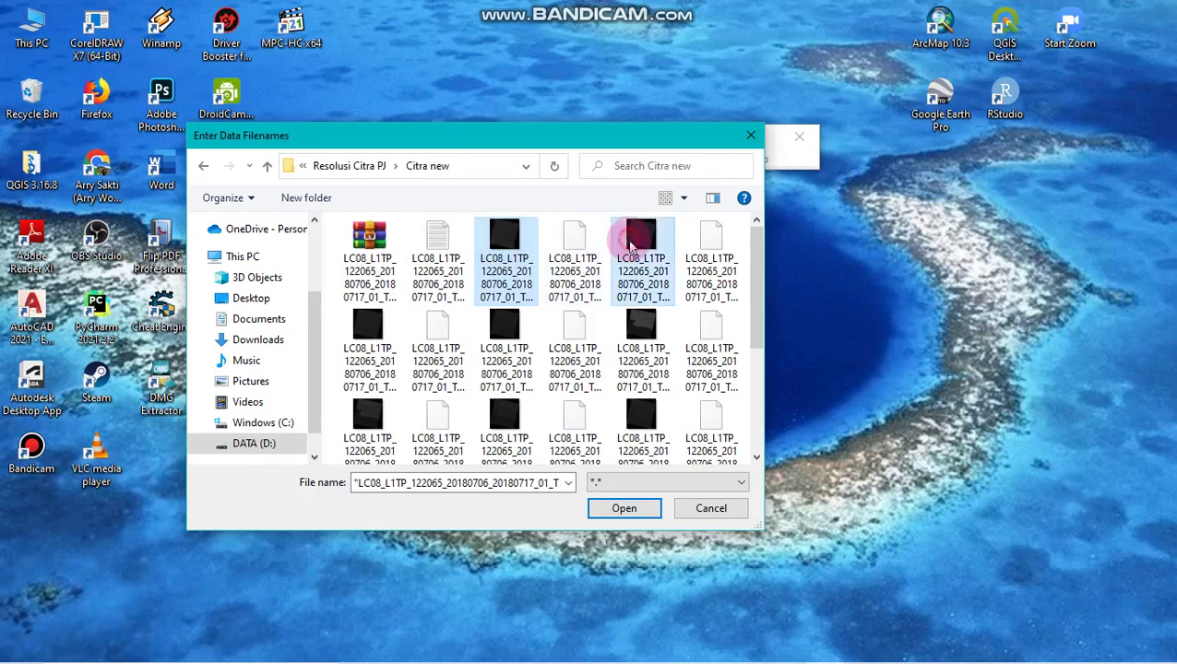
left_click(355, 332, "ctrl")
left_click(499, 346, "ctrl")
left_click(630, 346, "ctrl")
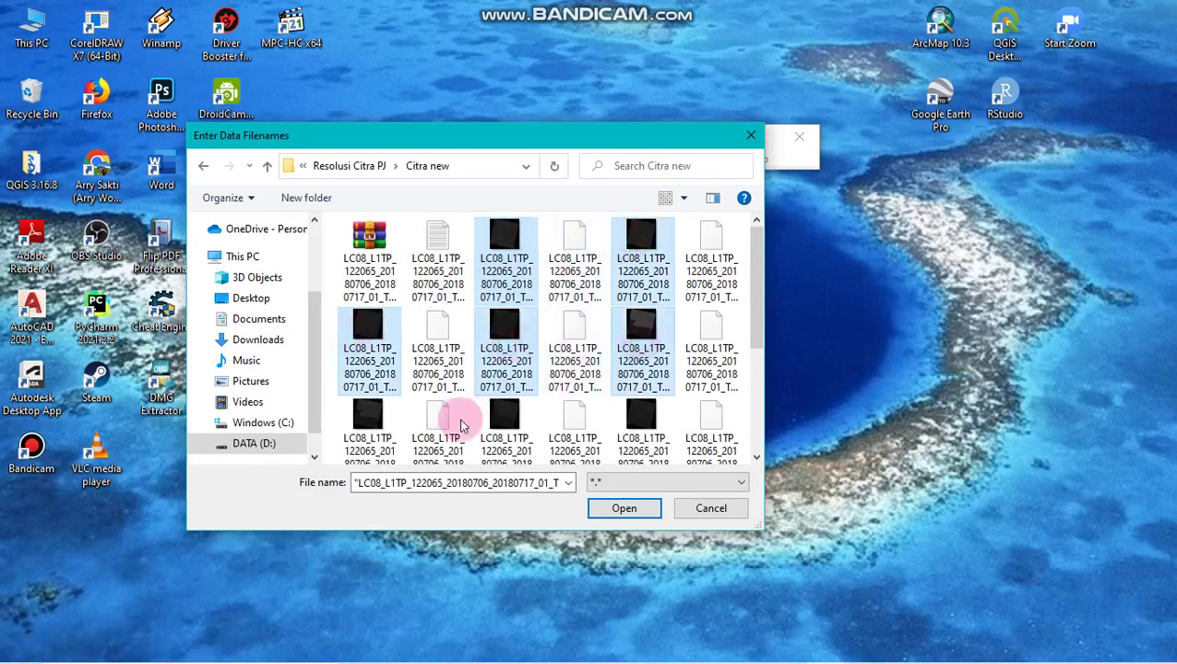
left_click(369, 424, "ctrl")
scroll(434, 420, "down", 1)
left_click(503, 415, "ctrl")
left_click(630, 420, "ctrl")
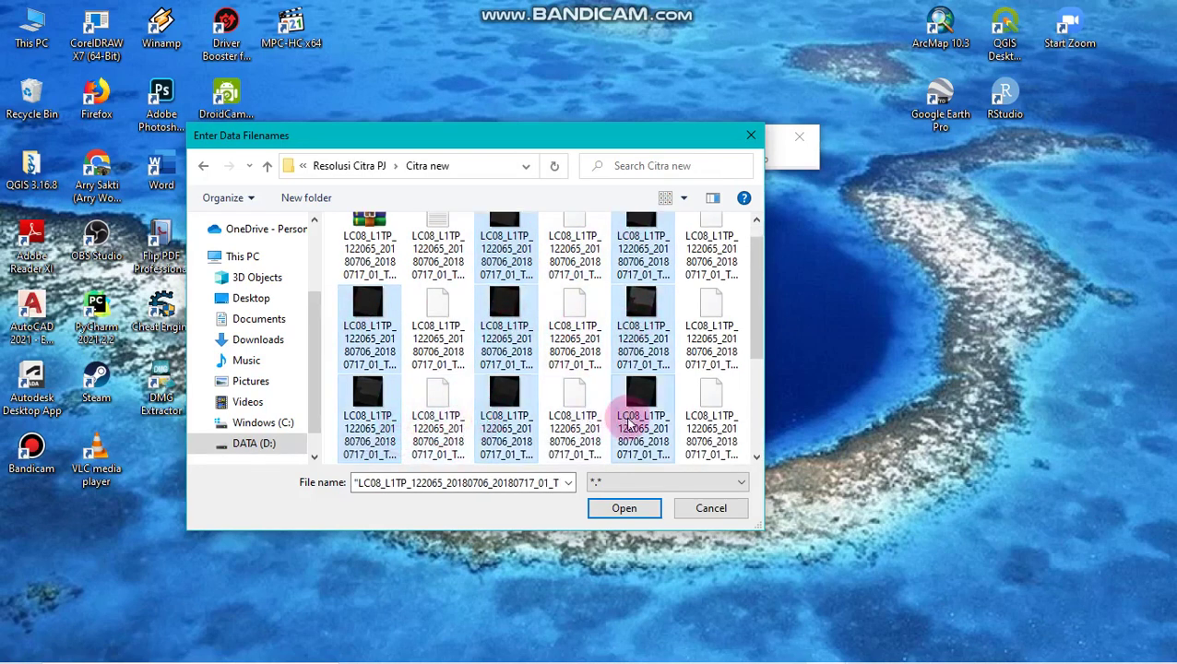
scroll(624, 426, "up", 1)
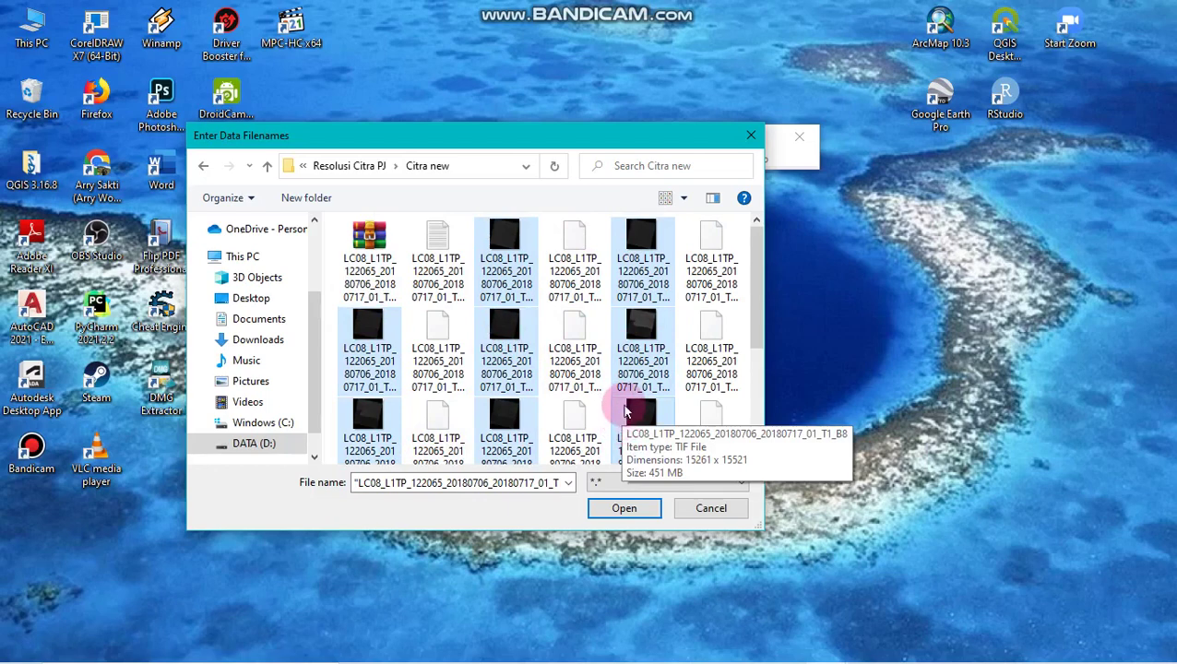
scroll(625, 411, "down", 1)
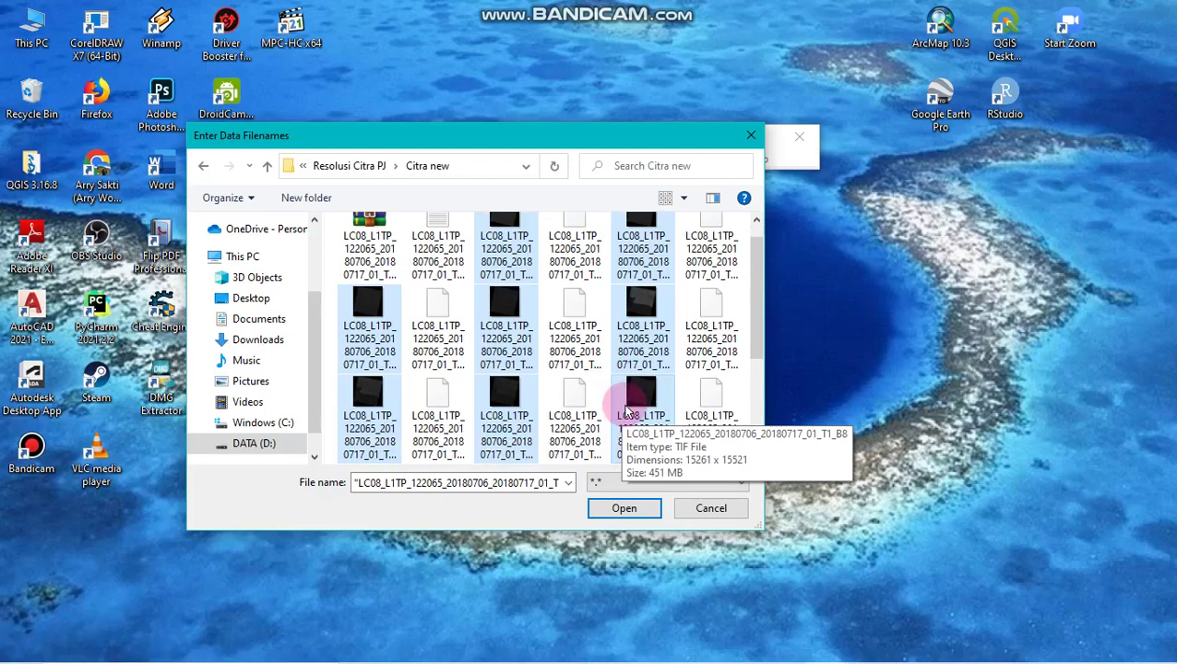
left_click(625, 510)
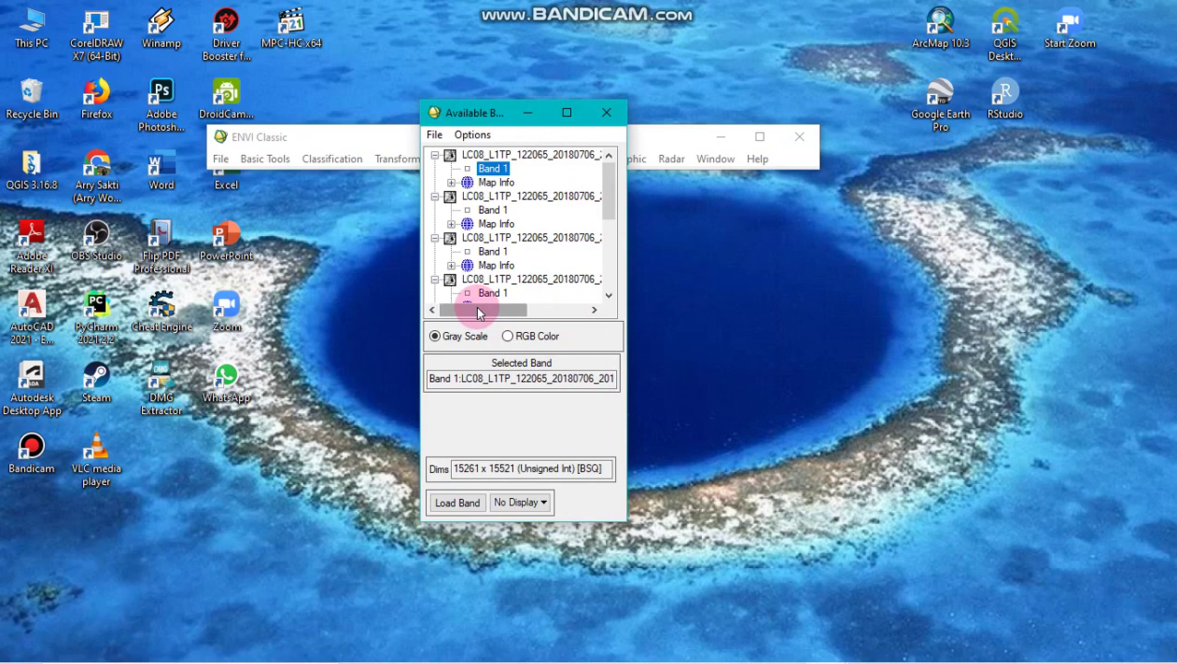
left_click_drag(478, 314, 450, 312)
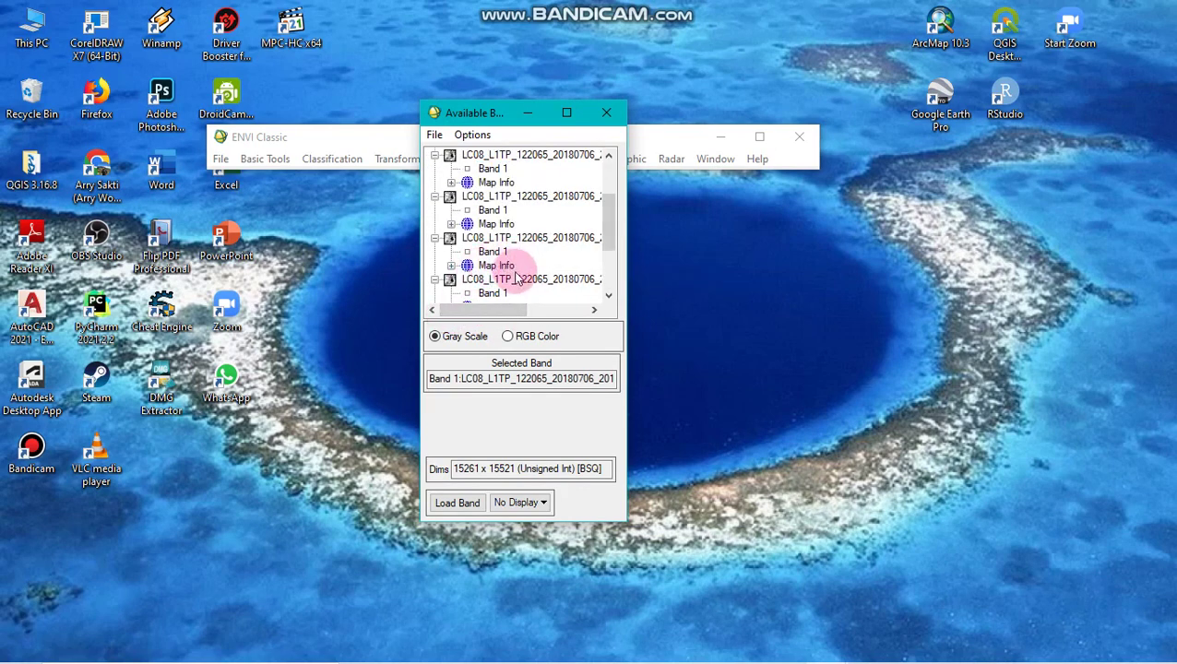
scroll(517, 277, "up", 2)
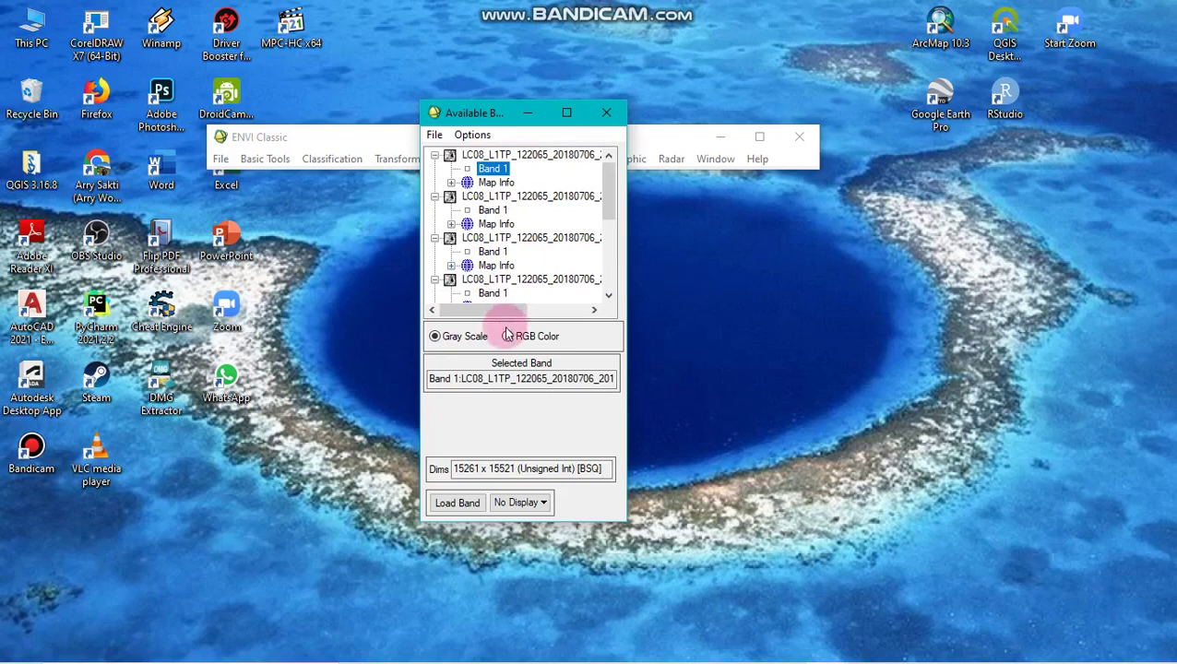
mouse_move(502, 310)
left_mouse_down()
mouse_move(583, 309)
mouse_move(484, 310)
left_mouse_up()
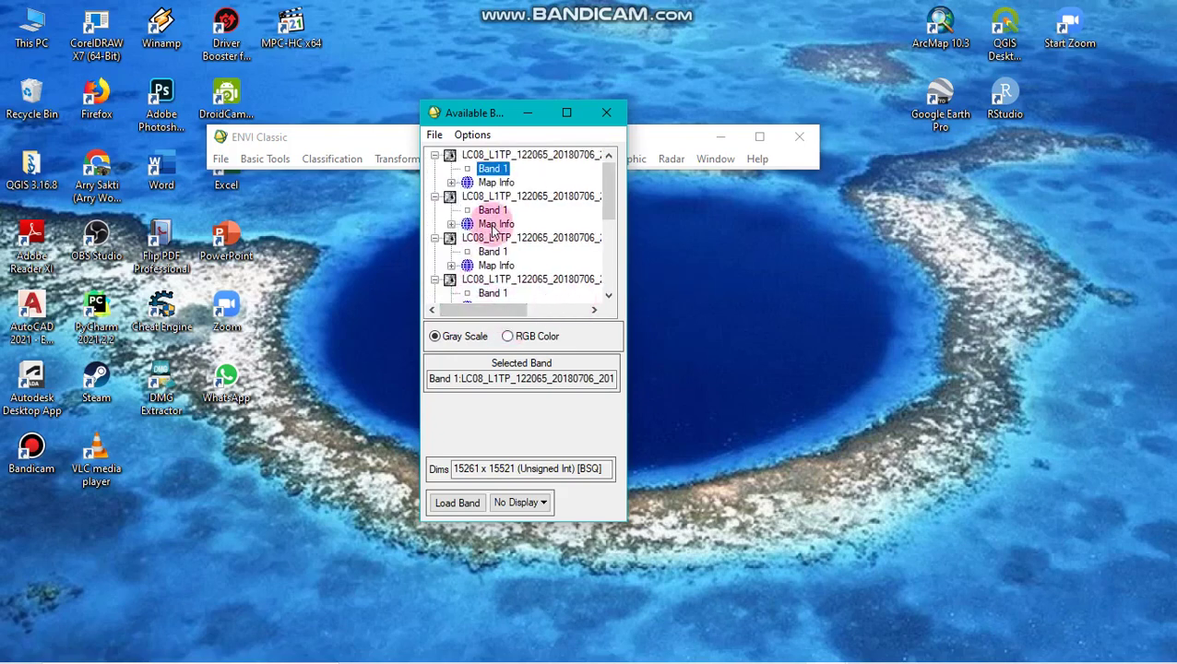
left_click(300, 140)
left_click(263, 159)
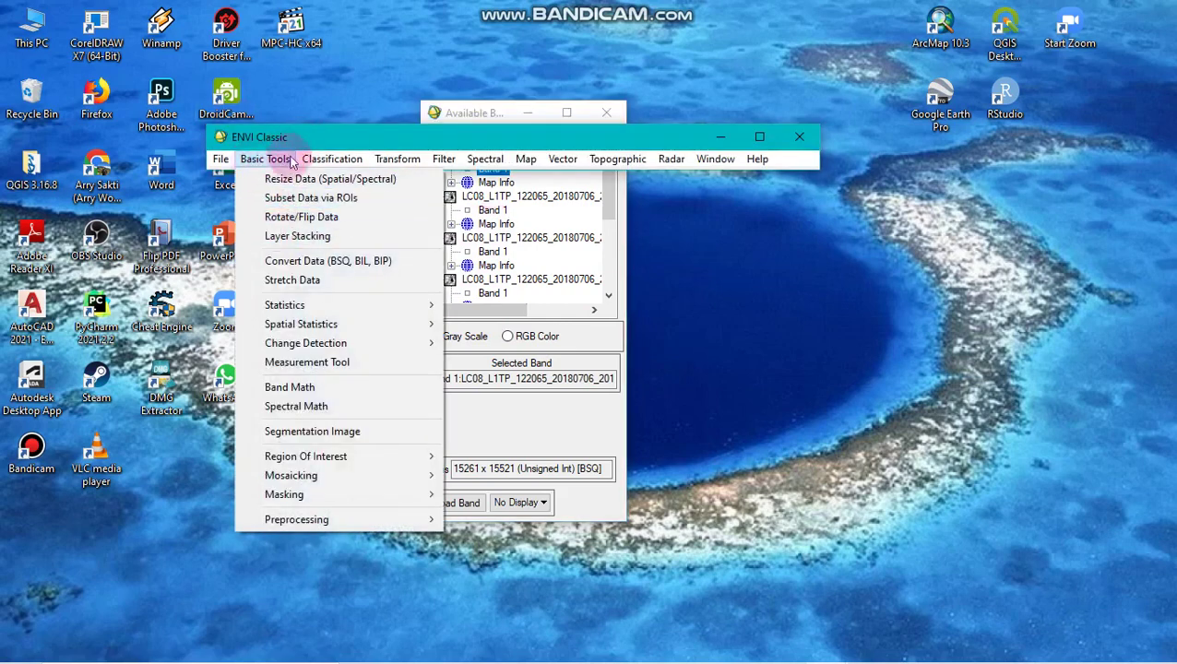
left_click(466, 112)
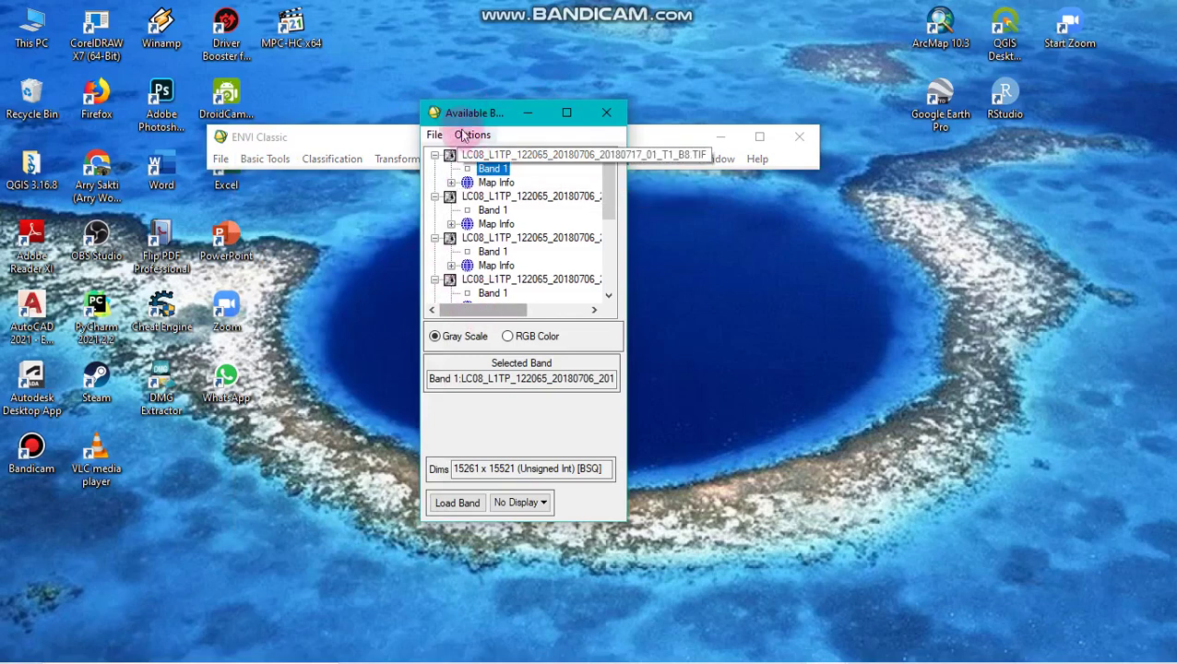
Step: Open the HDR file Layer Stacking_Citra Landsat 8 from the Layer Stacking folder under PCD
left_click(431, 135)
left_click(449, 153)
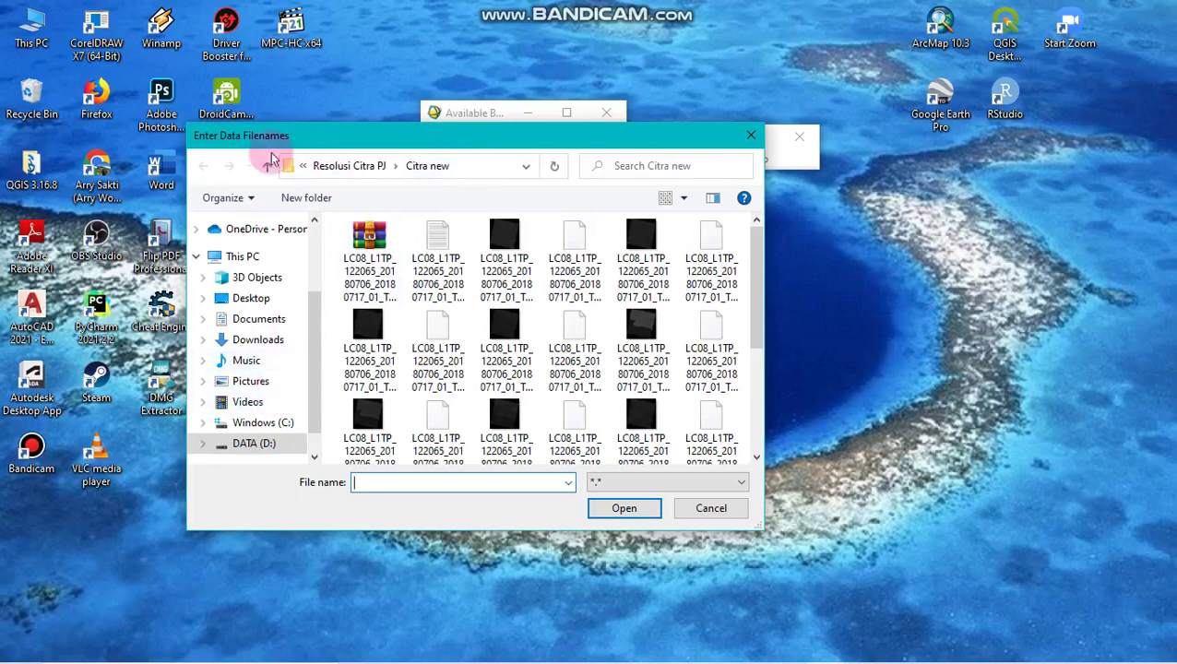
left_click(266, 169)
left_click(267, 169)
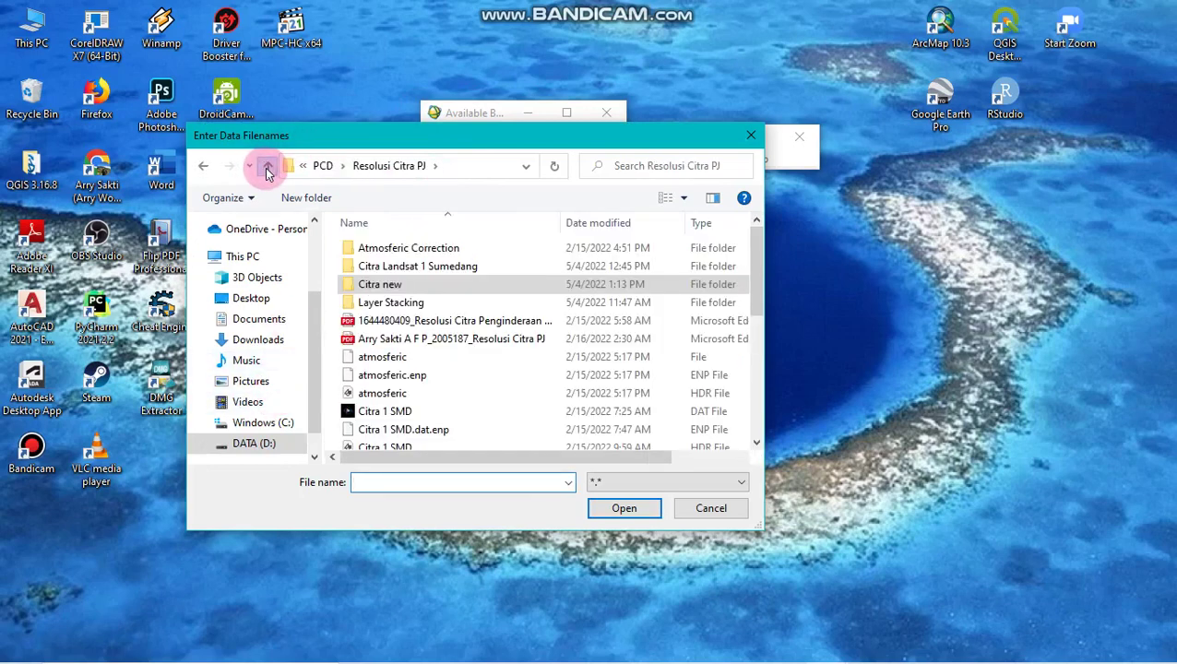
double_click(473, 284)
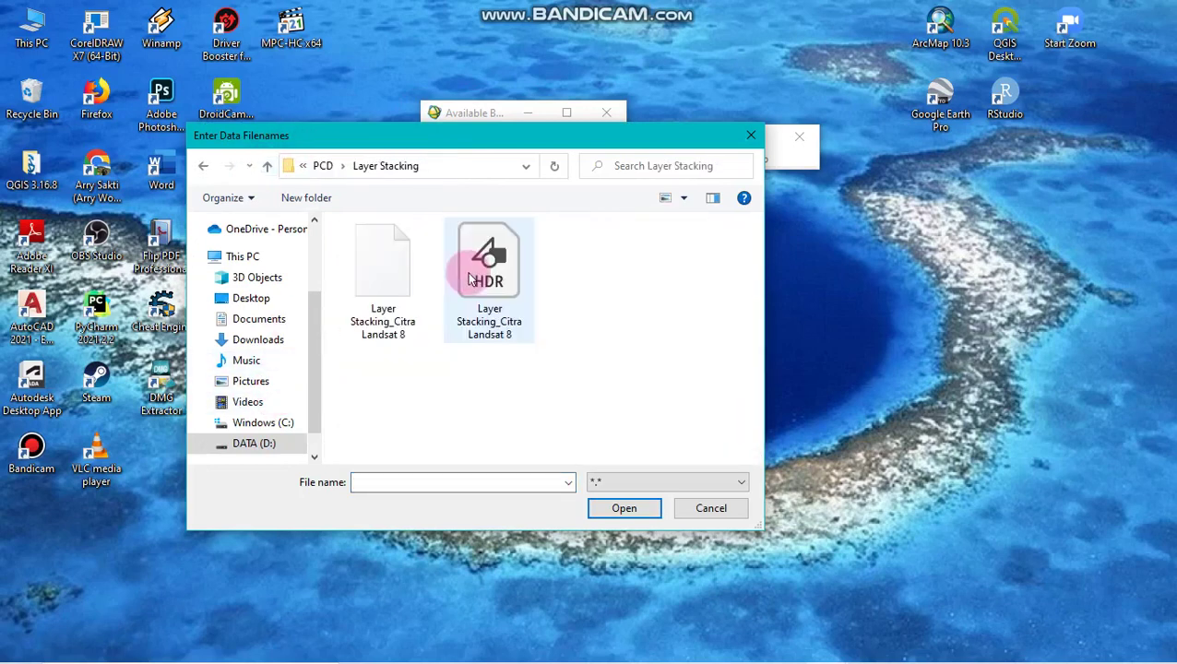
left_click(514, 292)
left_click(602, 507)
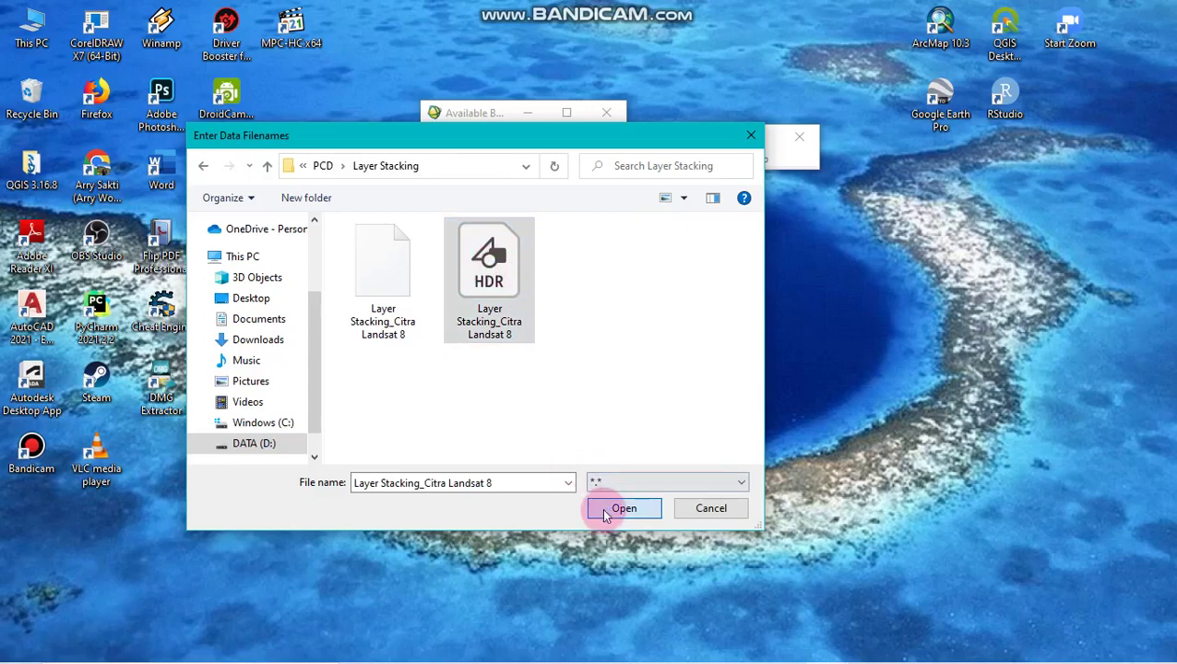
Step: Examine the full layer names, from B8 to B1, under Layer Stacking_Citra Landsat 8 in the available bands list
mouse_move(492, 310)
left_mouse_down()
mouse_move(576, 313)
mouse_move(474, 310)
left_mouse_up()
scroll(515, 305, "down", 5)
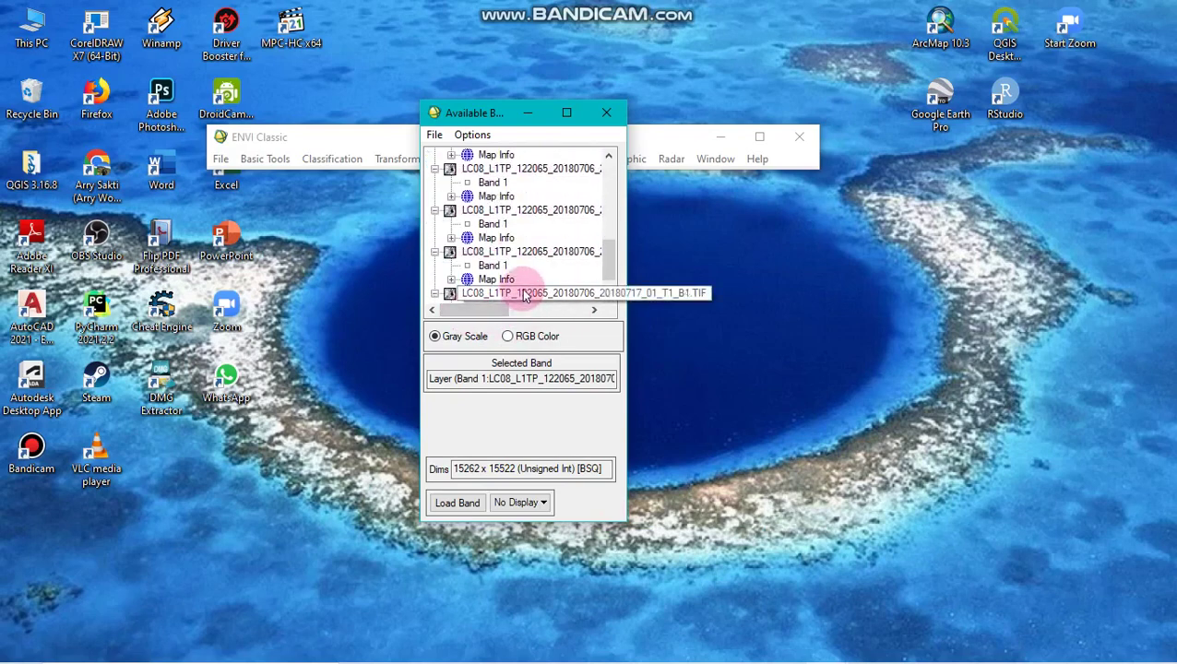
scroll(523, 296, "down", 1)
left_click_drag(489, 310, 521, 309)
scroll(535, 291, "up", 5)
scroll(521, 309, "down", 2)
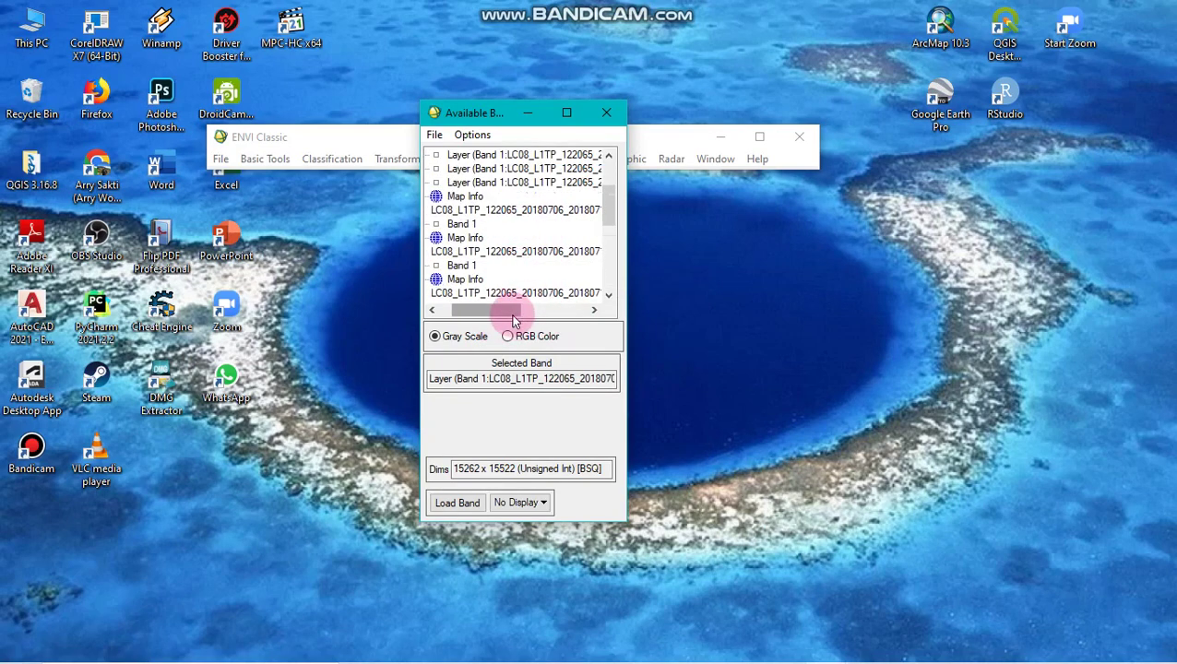
scroll(517, 305, "up", 3)
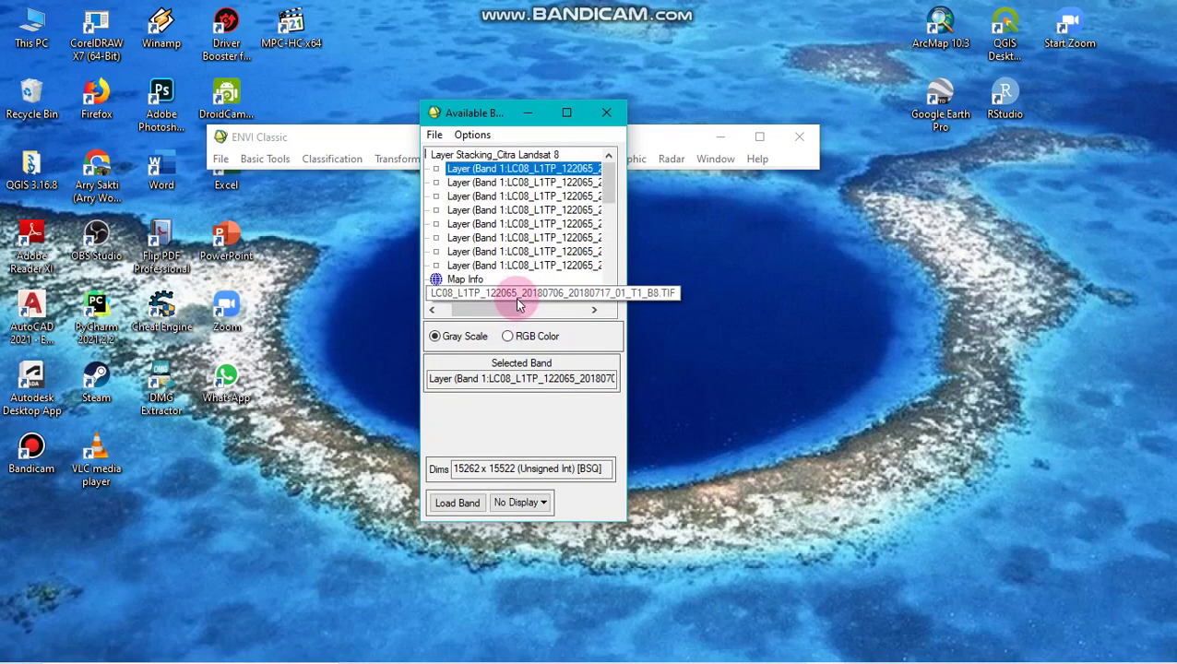
left_click_drag(517, 305, 566, 314)
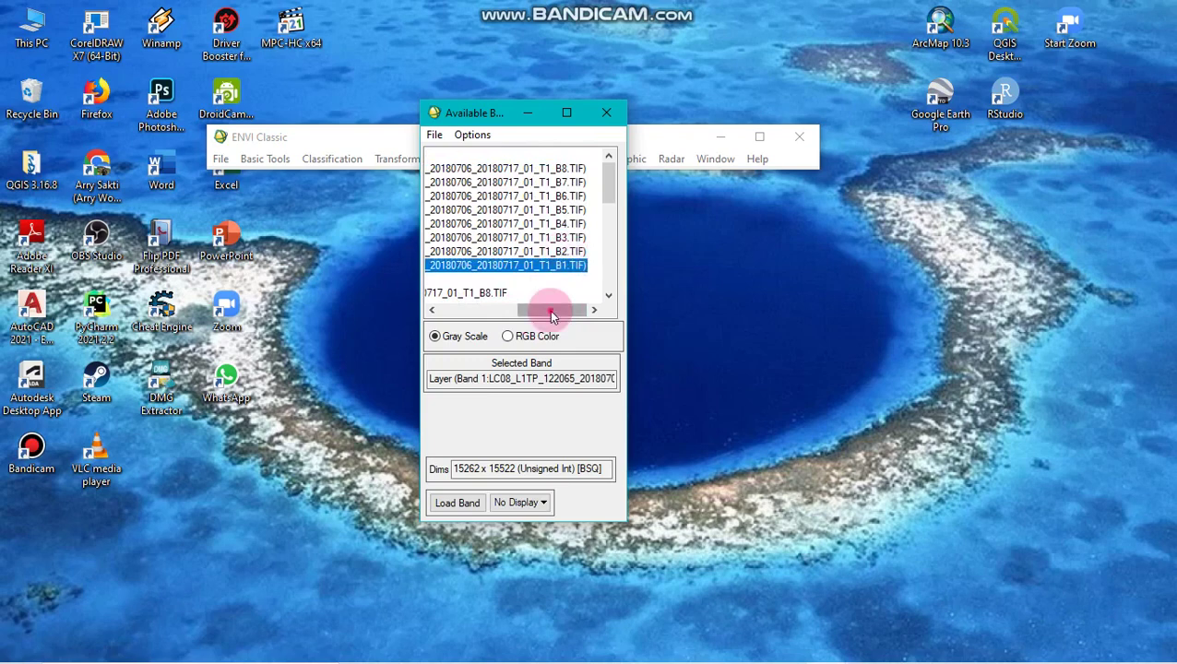
mouse_move(552, 310)
left_mouse_down()
mouse_move(447, 310)
mouse_move(499, 320)
mouse_move(555, 301)
left_mouse_up()
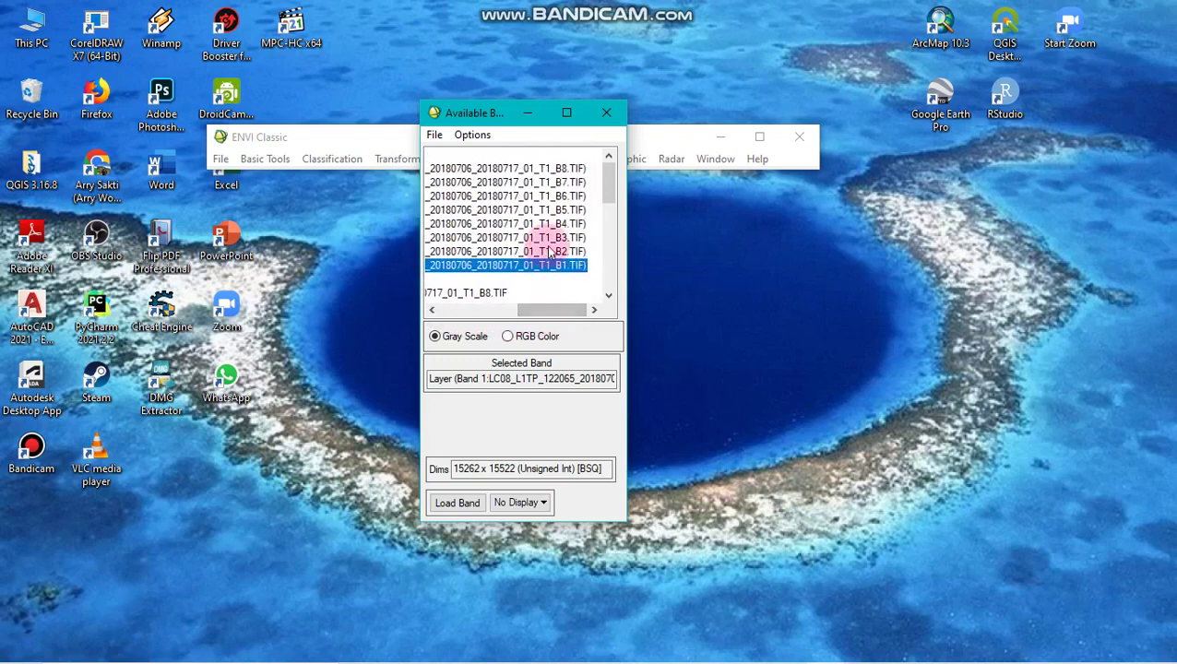
left_click(550, 251)
left_click(548, 238)
left_click(546, 277)
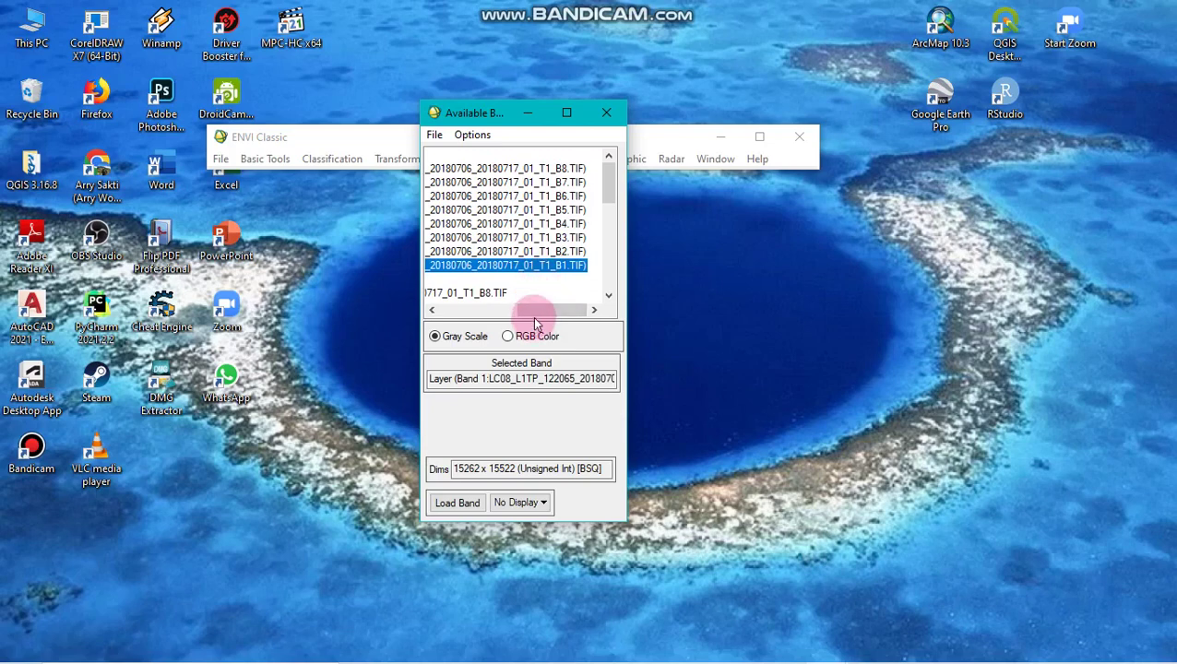
left_click_drag(535, 314, 441, 315)
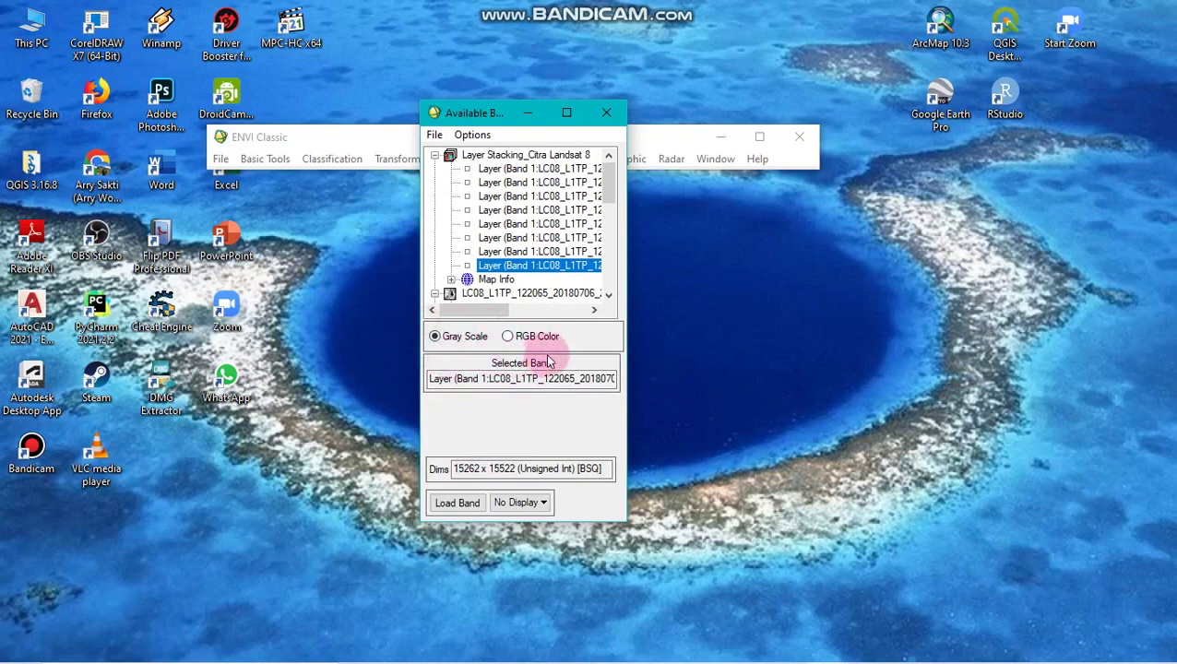
Step: Compare the Gray Scale and RGB Color loading options, leaving Gray Scale selected
left_click(512, 340)
left_click(437, 337)
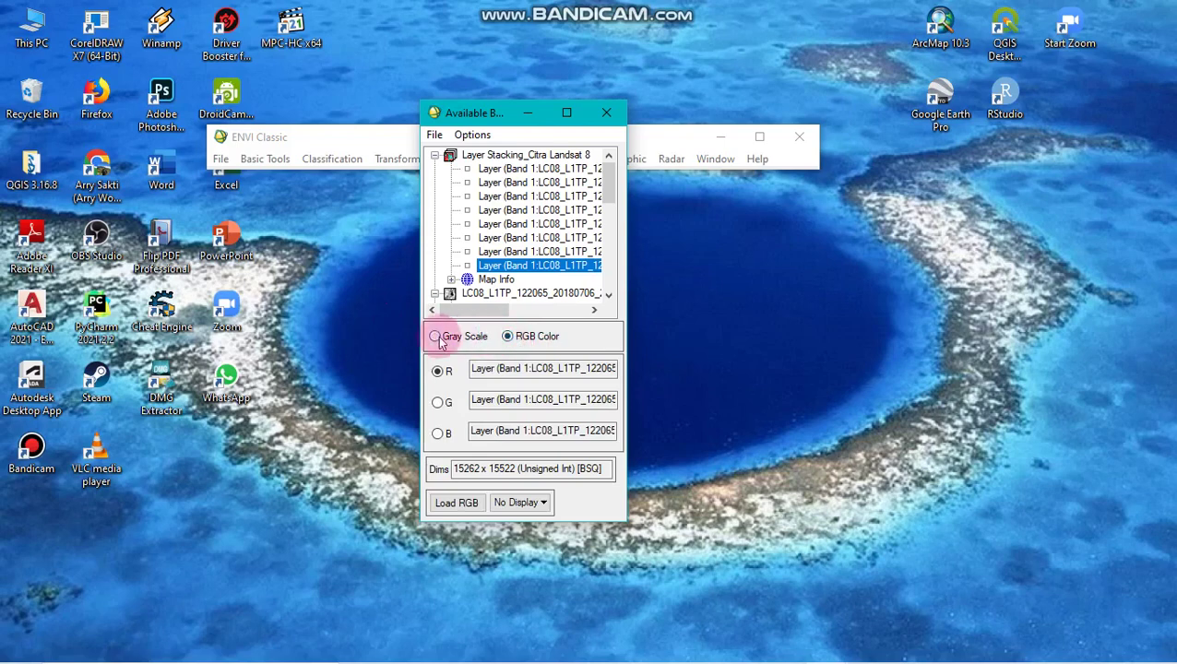
left_click(508, 337)
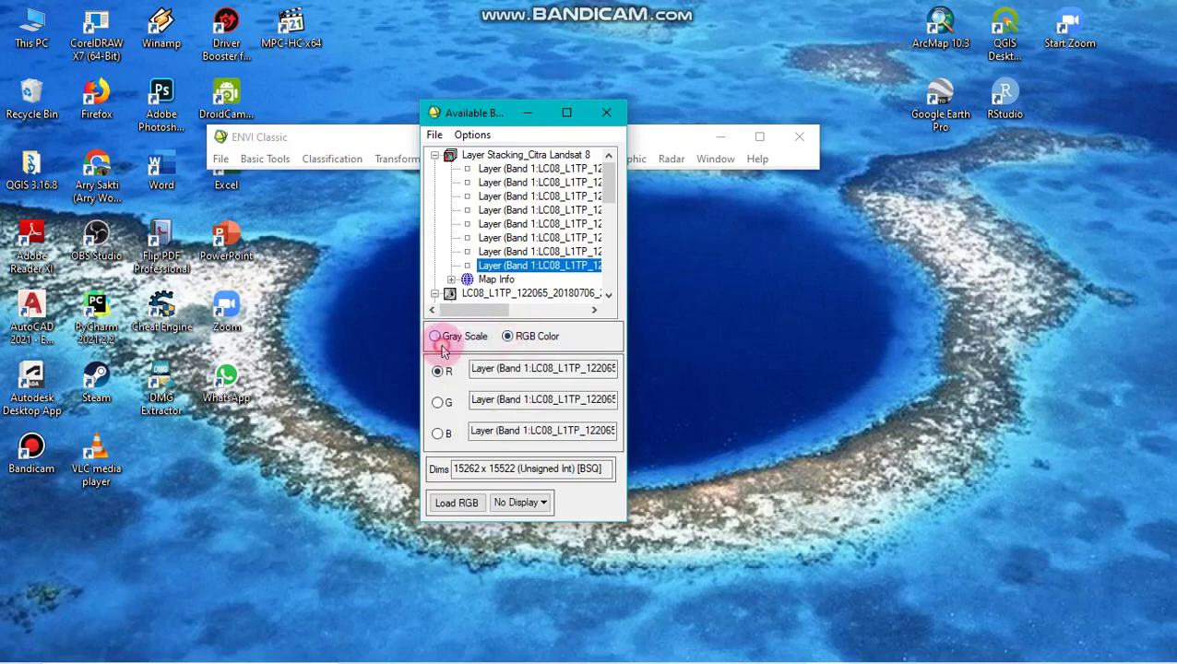
left_click(437, 338)
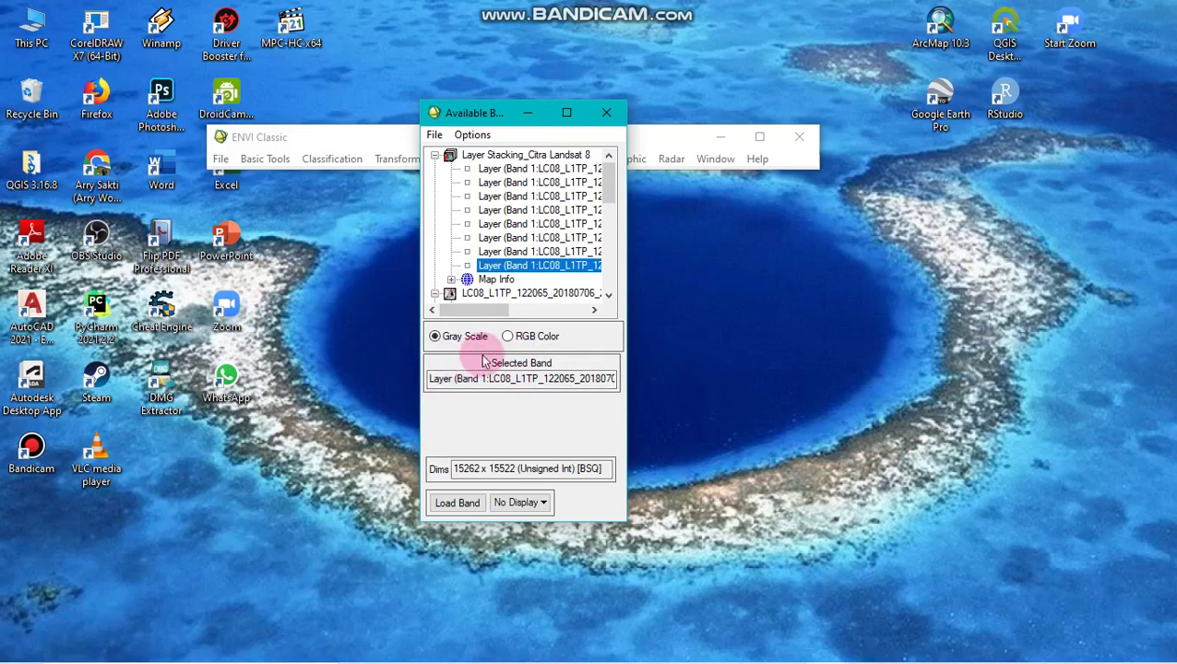
left_click(508, 338)
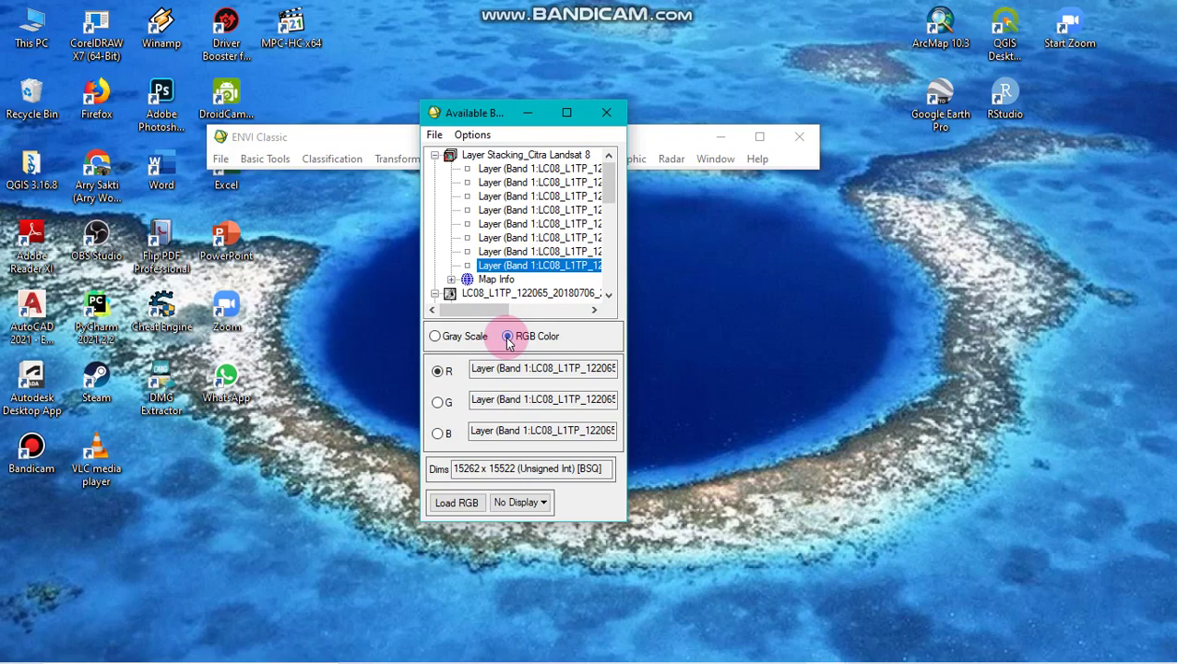
left_click(447, 340)
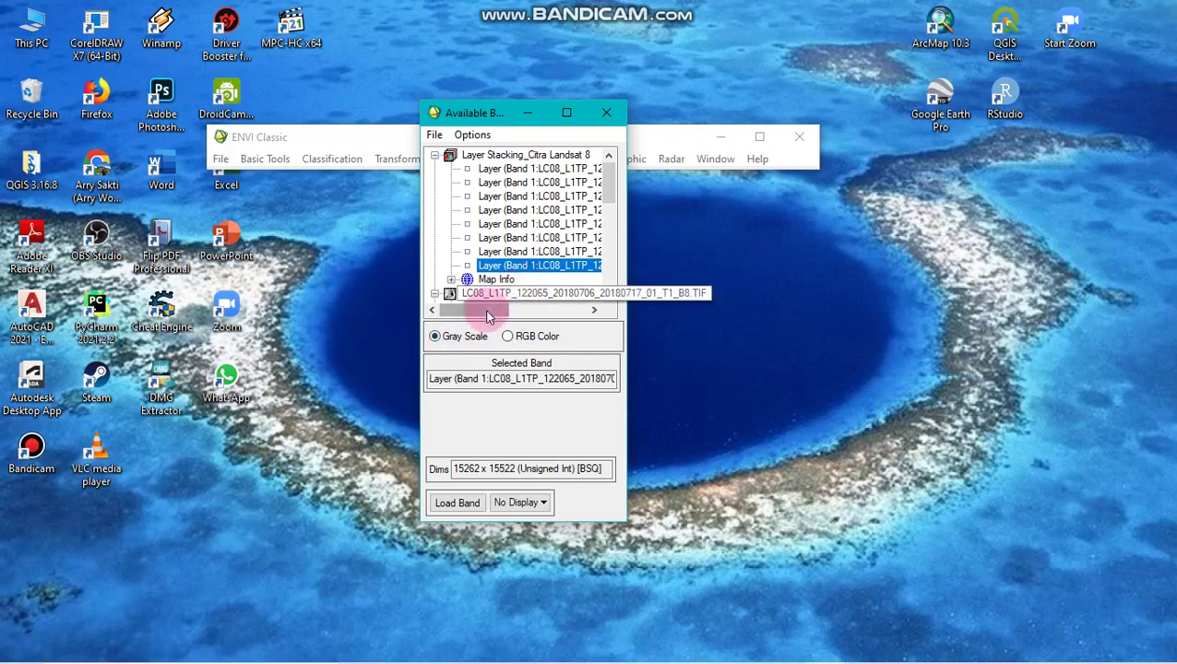
Step: Switch to the Word document, check the band composite and Landsat 8 band specification tables, and minimize it
left_click_drag(486, 310, 572, 310)
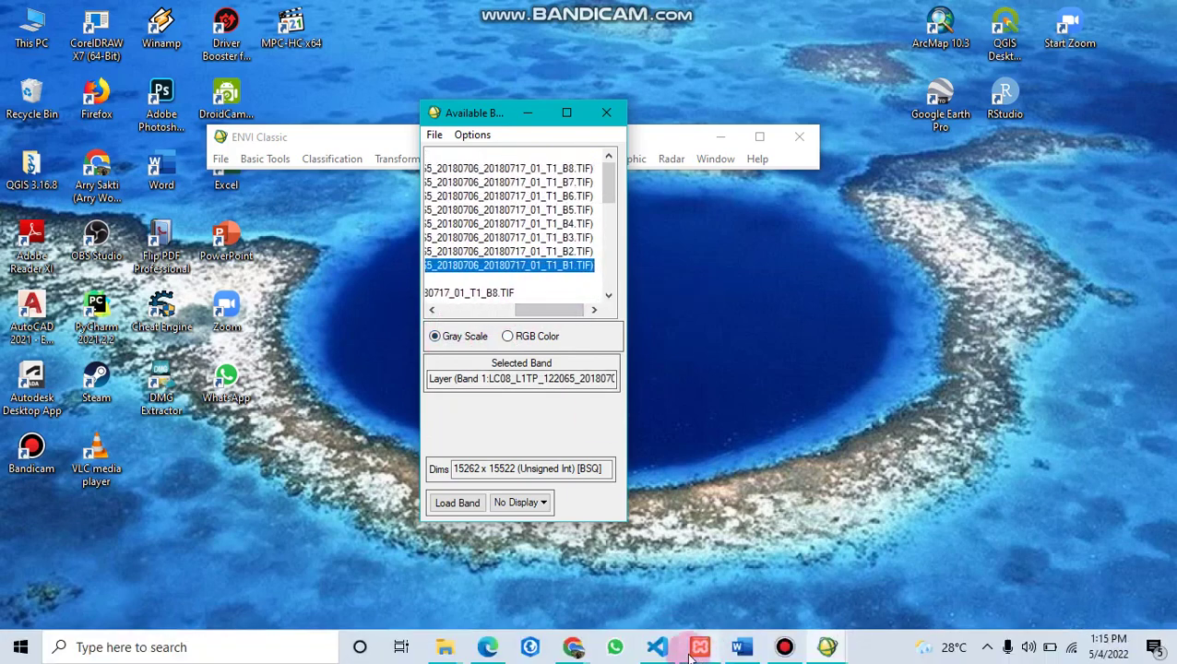
left_click(743, 645)
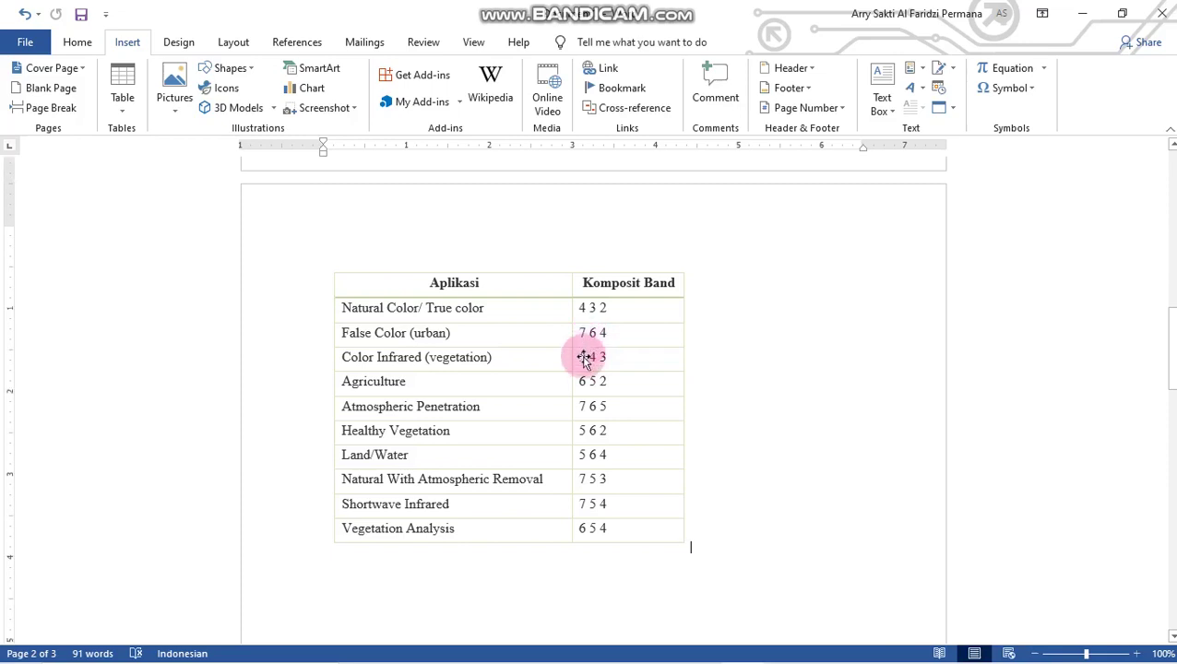
scroll(586, 346, "up", 10)
scroll(579, 358, "down", 2)
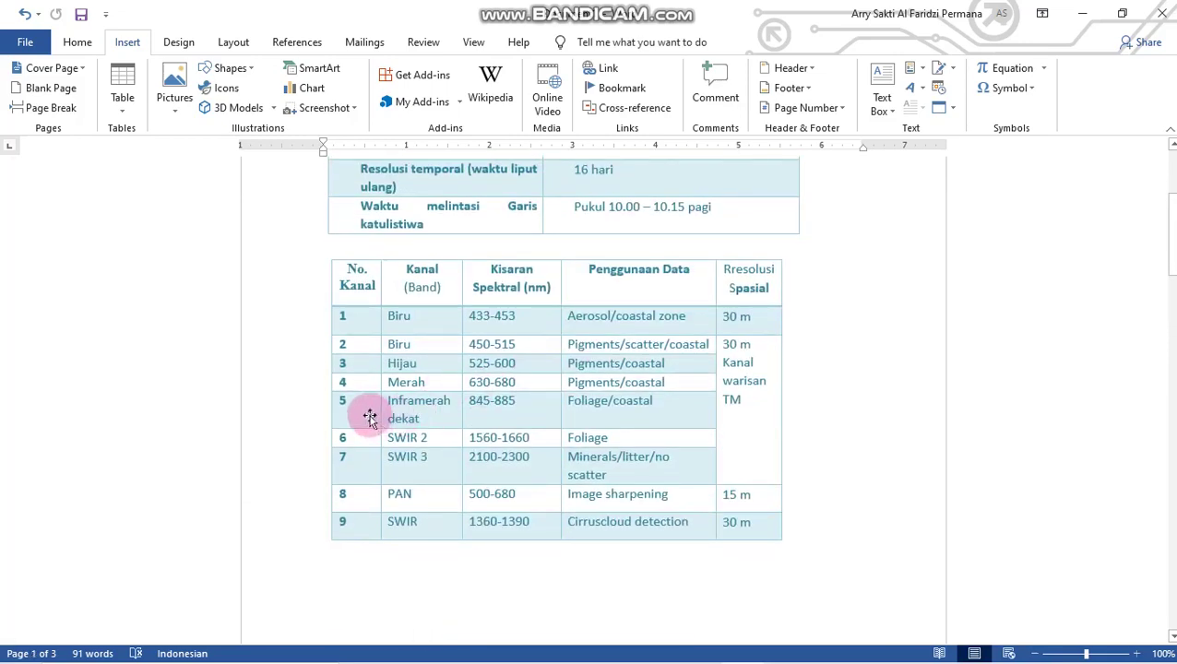
left_click(1082, 13)
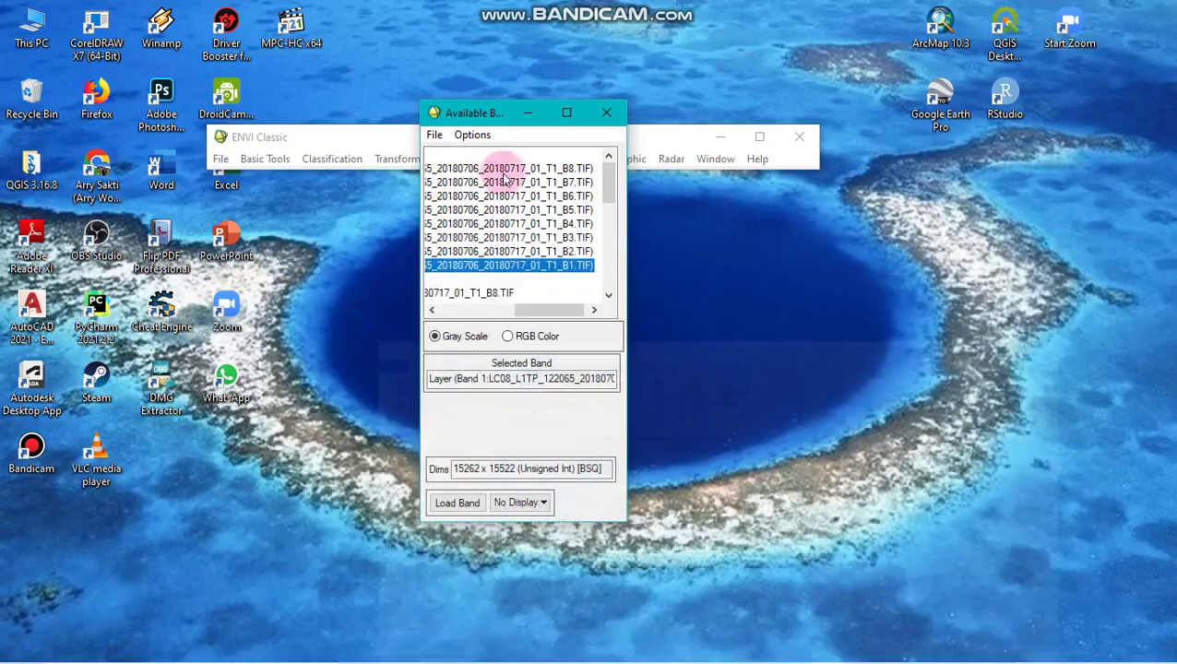
Step: Load layer B5 of the stacked image in Gray Scale and move its image window to the screen's upper edge
left_click(565, 211)
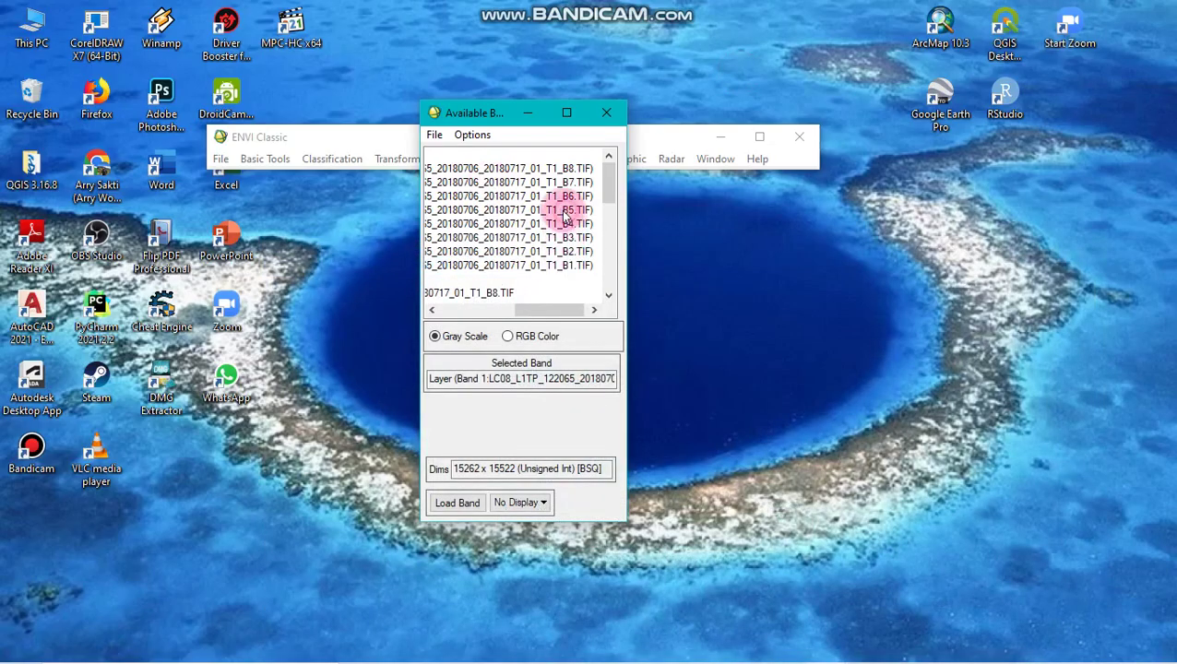
left_click(460, 510)
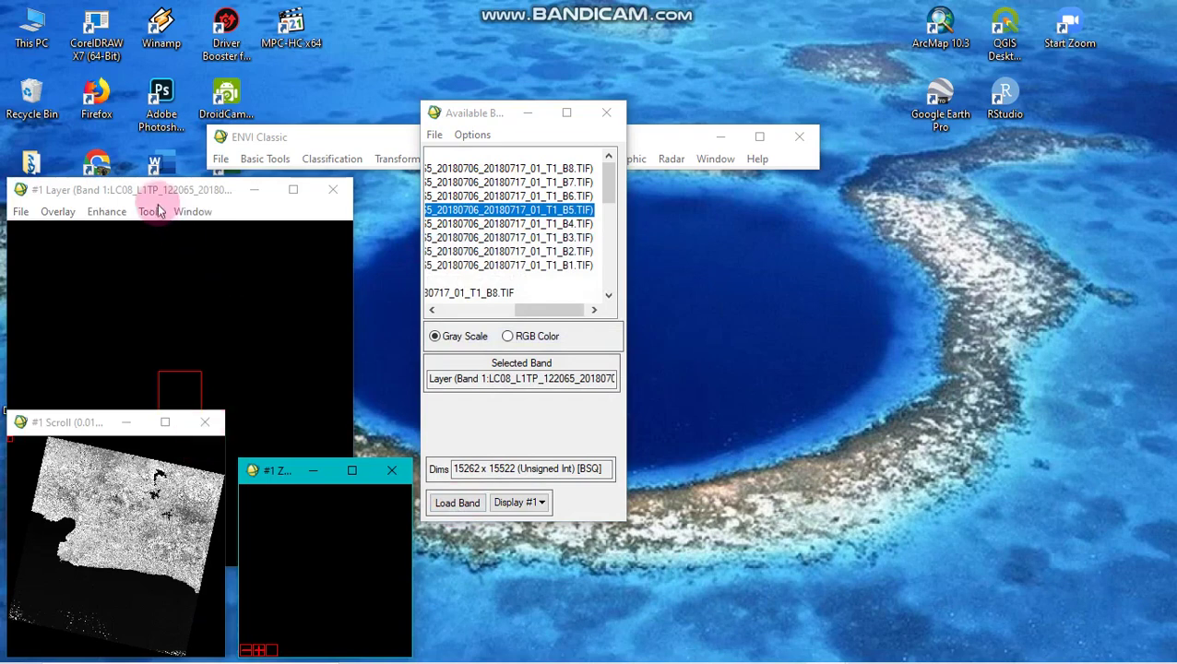
left_click_drag(158, 196, 154, 26)
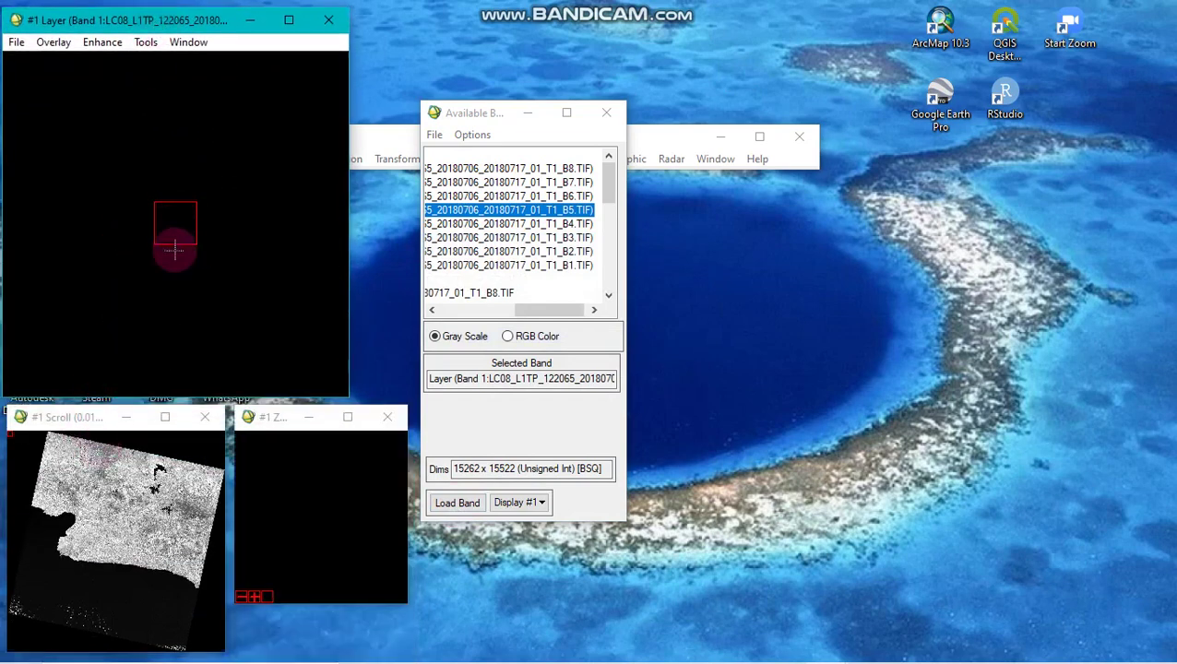
Step: Navigate the band 5 image to the land area and inspect several spots at full resolution and in the zoom view
left_click_drag(175, 226, 163, 269)
left_click_drag(26, 435, 120, 498)
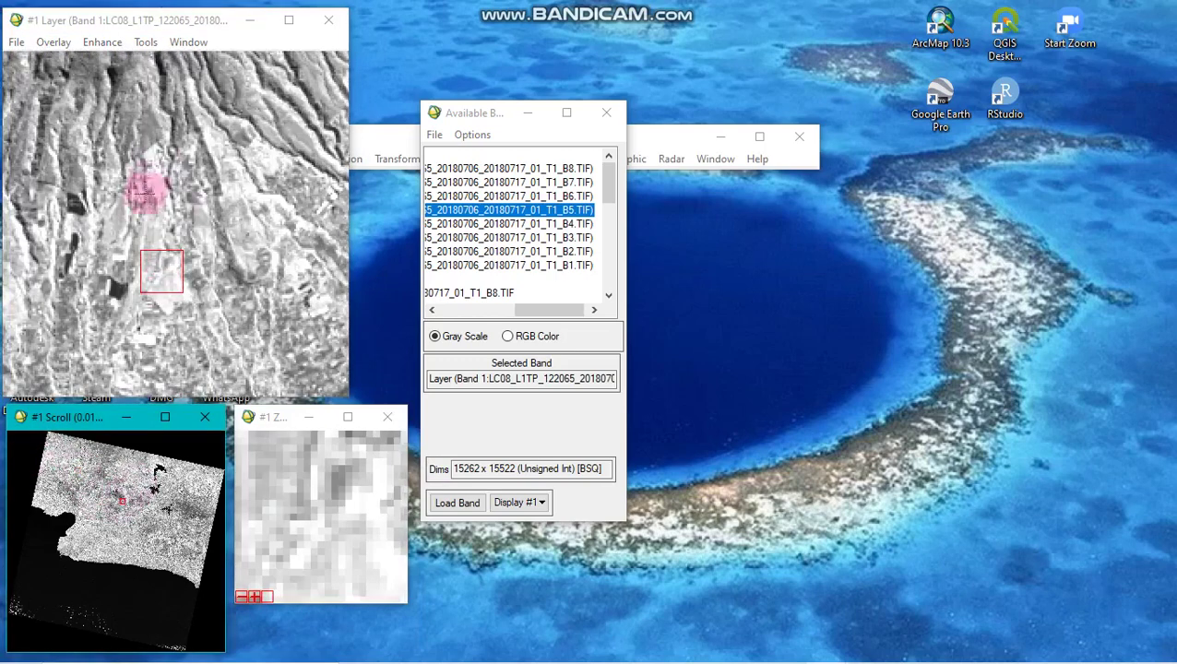
left_click_drag(170, 274, 145, 252)
left_click(286, 507)
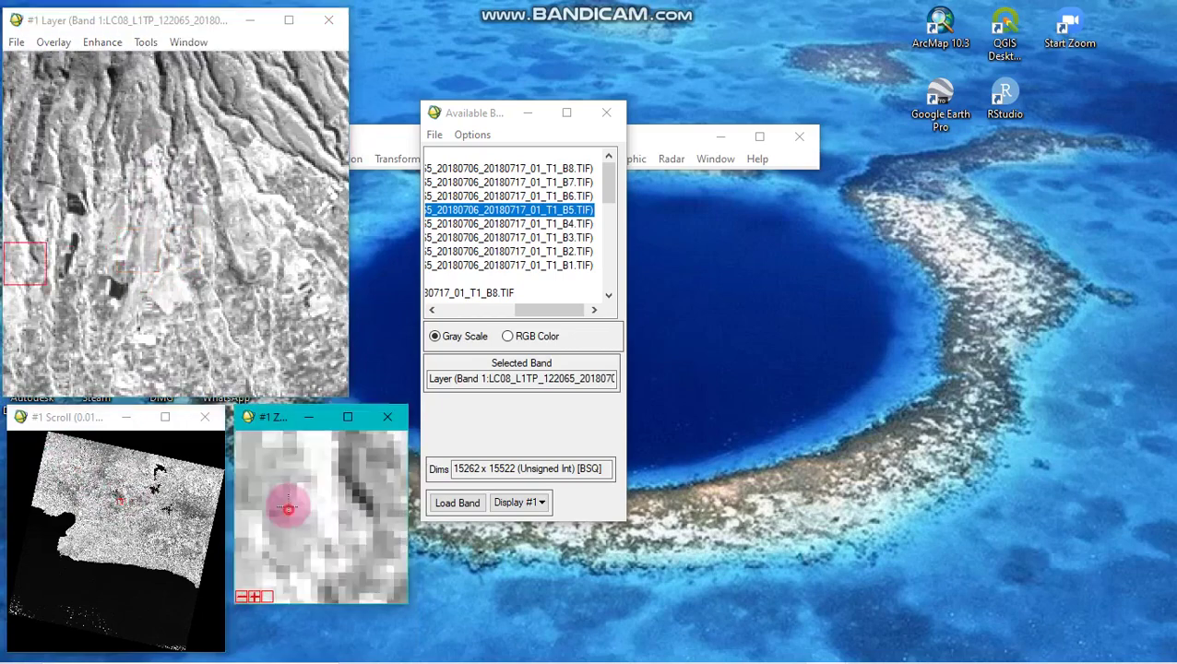
left_click(297, 526)
left_click(289, 549)
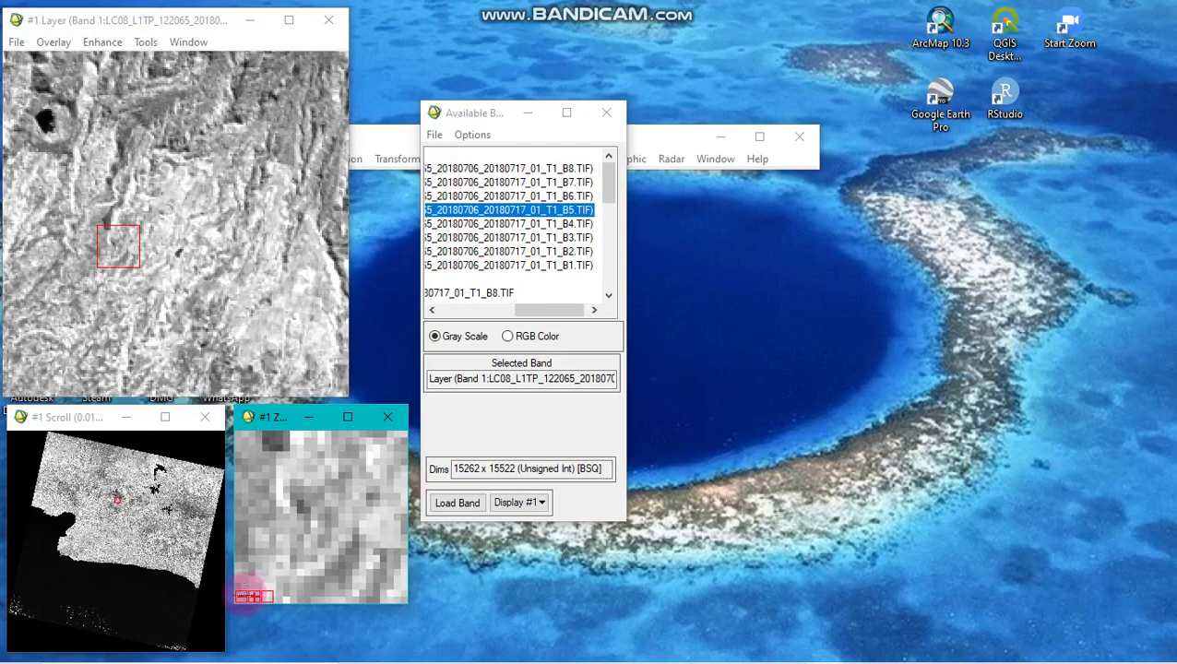
Step: Lower the zoom view's magnification to cover a wider area and reposition the zoom box on the band 5 image
left_click(243, 596)
left_click(243, 595)
left_click(242, 596)
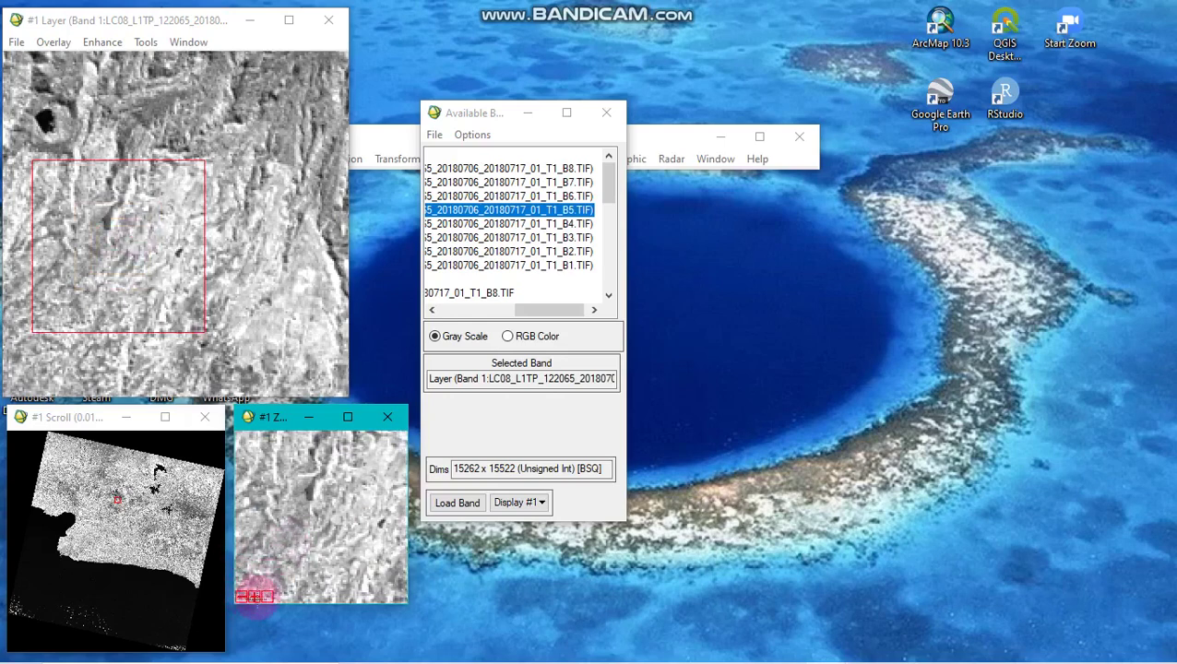
left_click(254, 596)
left_click(242, 596)
left_click(197, 249)
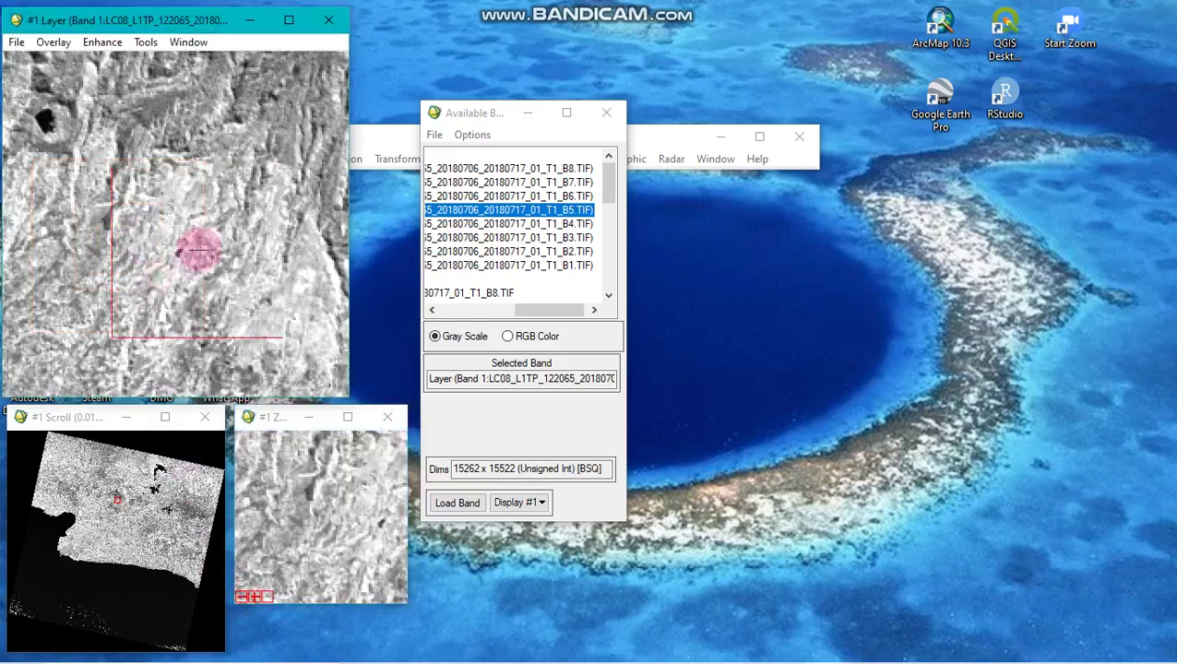
left_click_drag(197, 249, 158, 197)
Step: Examine the mountain and crater area of the band 5 image by relocating the scroll box over it
left_click(118, 496)
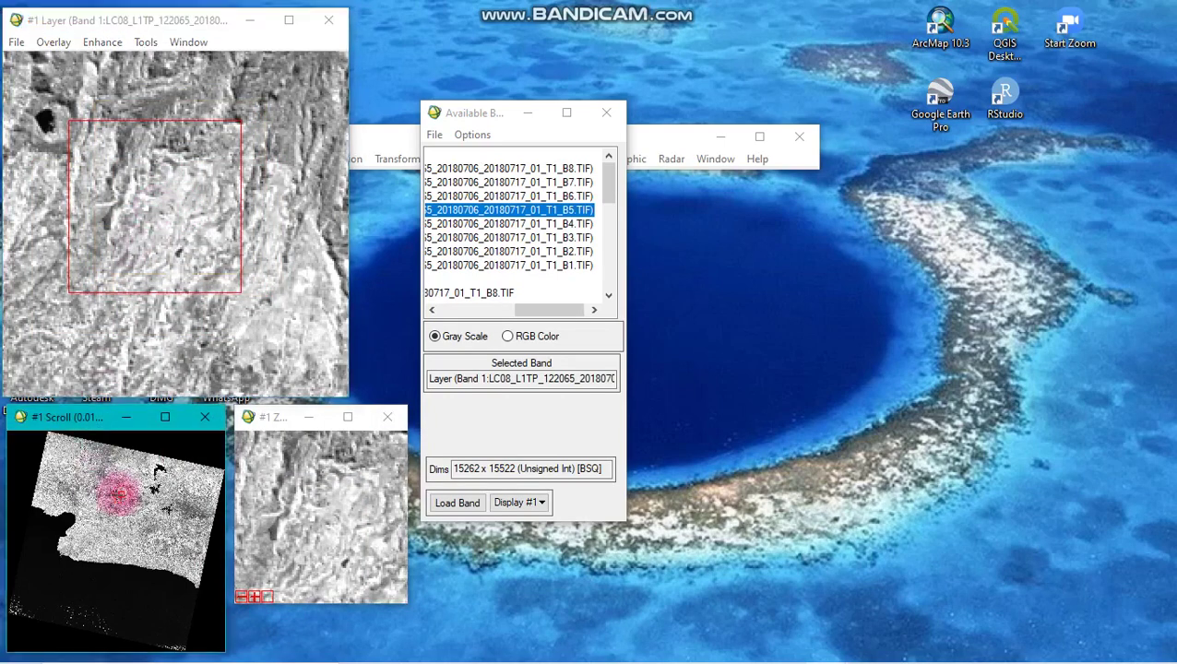
left_click(273, 420)
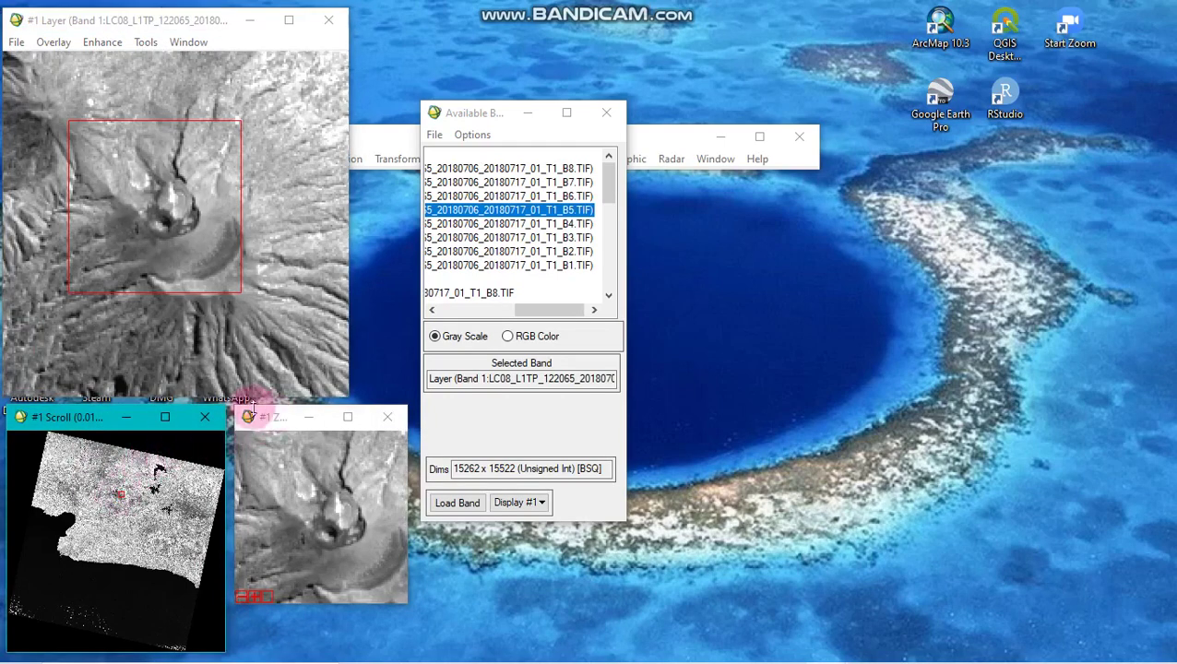
left_click(131, 183)
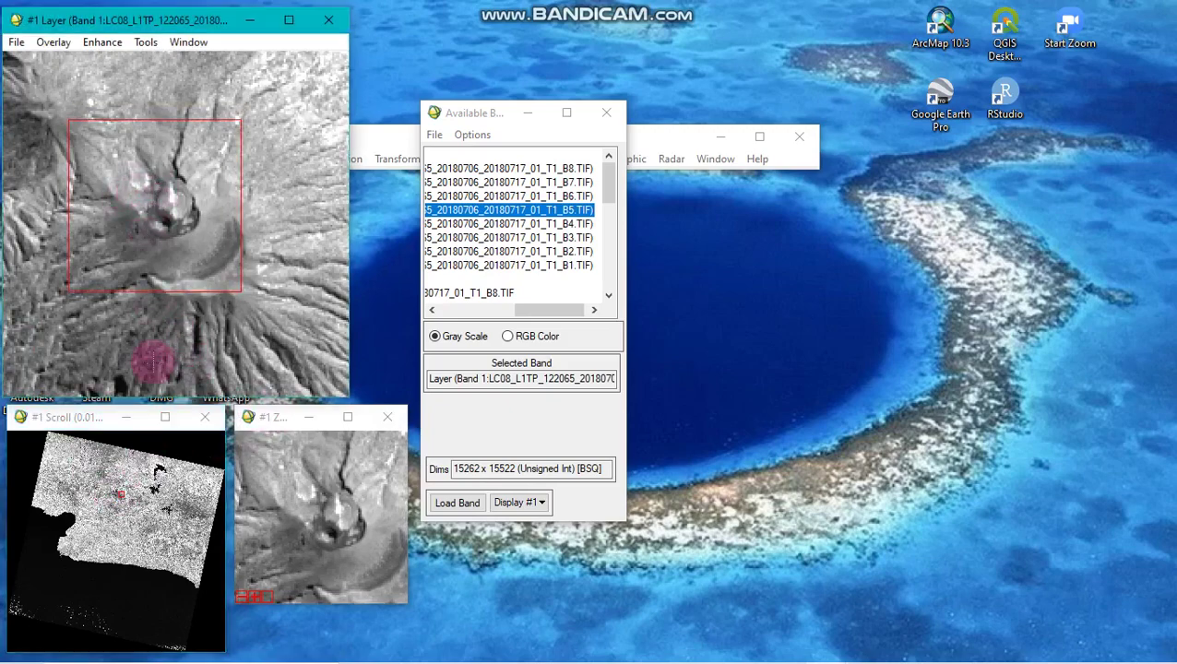
left_click(130, 488)
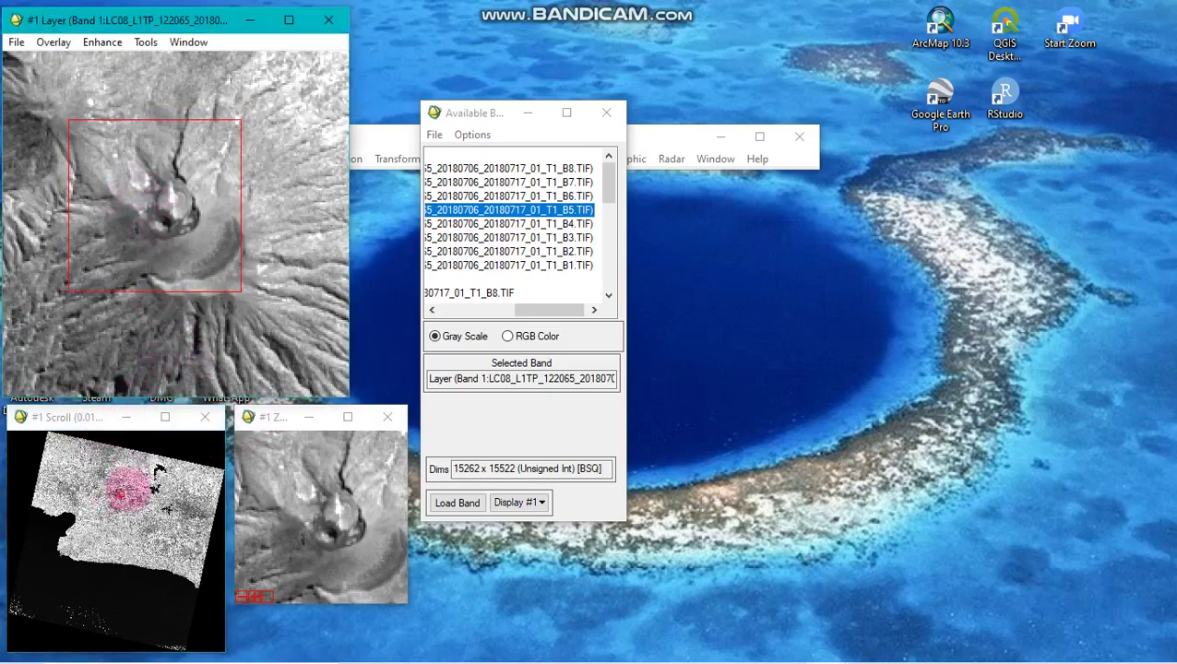
mouse_move(129, 487)
left_mouse_down()
mouse_move(109, 494)
mouse_move(124, 504)
left_mouse_up()
mouse_move(295, 417)
left_mouse_down()
mouse_move(288, 457)
mouse_move(163, 349)
mouse_move(118, 506)
mouse_move(129, 494)
mouse_move(118, 494)
left_mouse_up()
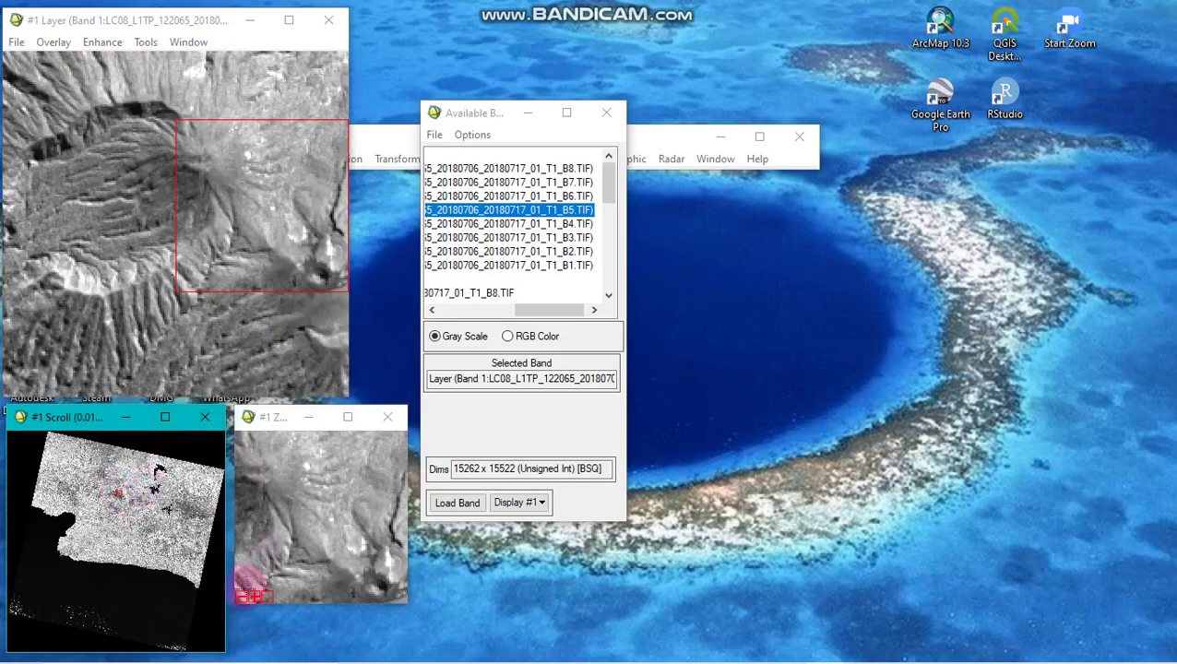
Step: Raise the zoom view's magnification and inspect the slopes around the large crater in the band 5 image
left_click(255, 597)
left_click(255, 596)
left_click(255, 597)
left_click(263, 525)
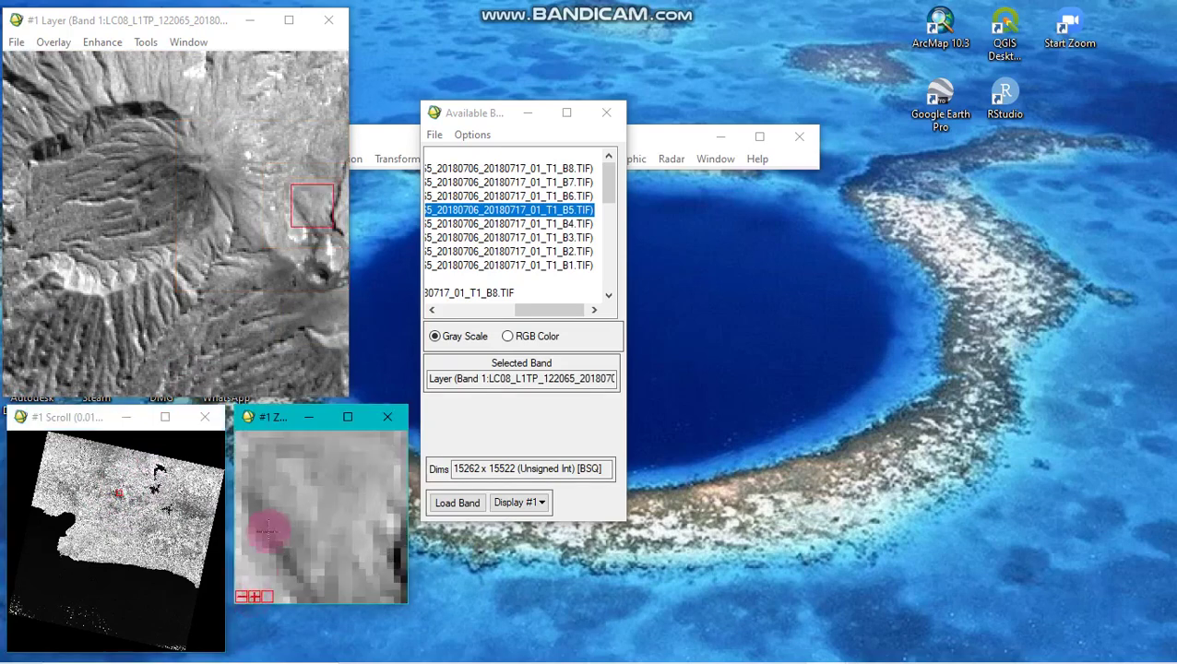
left_click(306, 233)
mouse_move(306, 232)
left_mouse_down()
mouse_move(192, 236)
mouse_move(158, 251)
left_mouse_up()
mouse_move(160, 508)
left_mouse_down()
mouse_move(114, 530)
mouse_move(118, 506)
left_mouse_up()
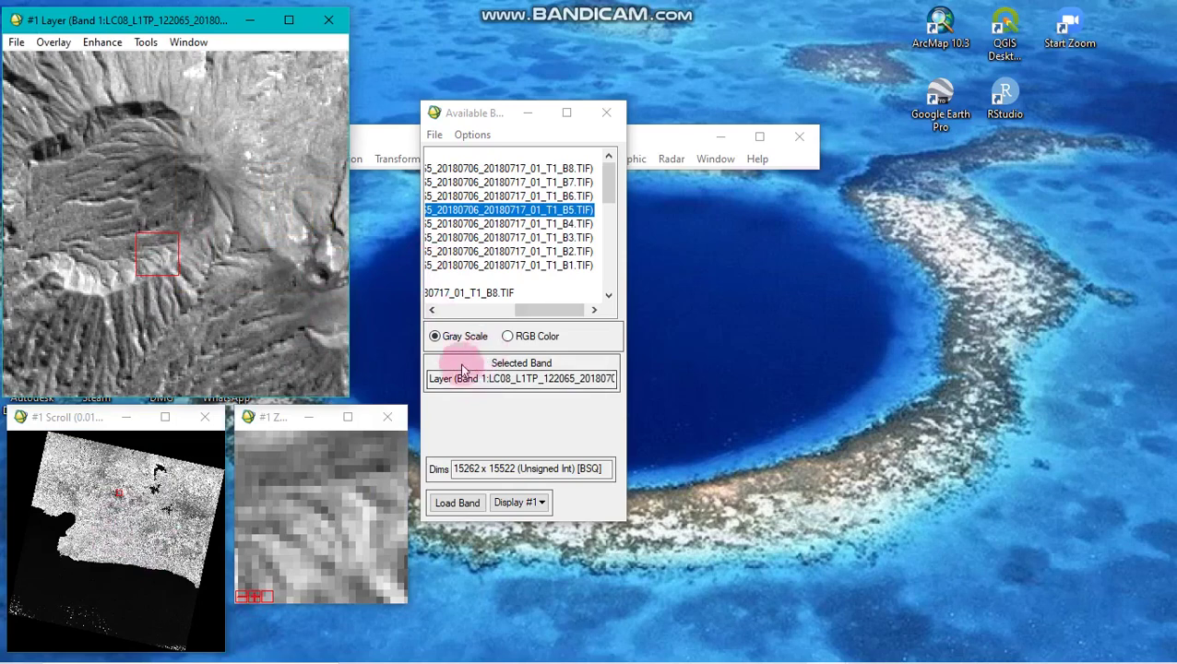
Step: Load band 3 as a gray scale image into Display #1 and inspect the mountain, crater and bright lowland areas
left_click(499, 238)
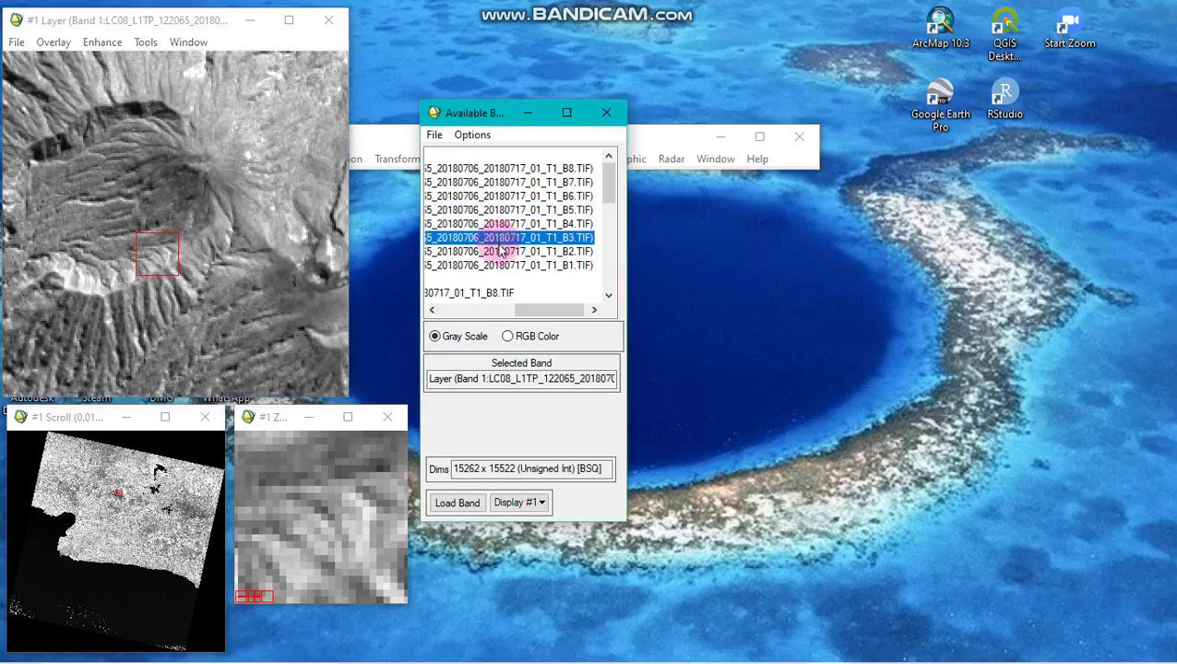
left_click(466, 504)
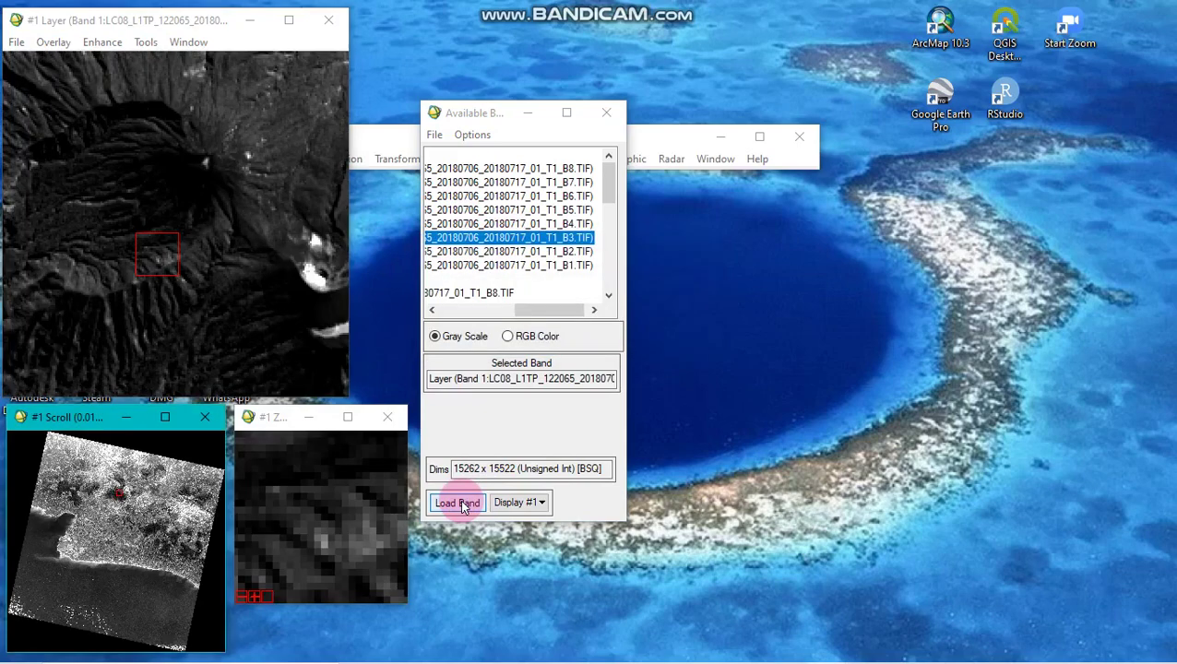
left_click_drag(158, 258, 231, 257)
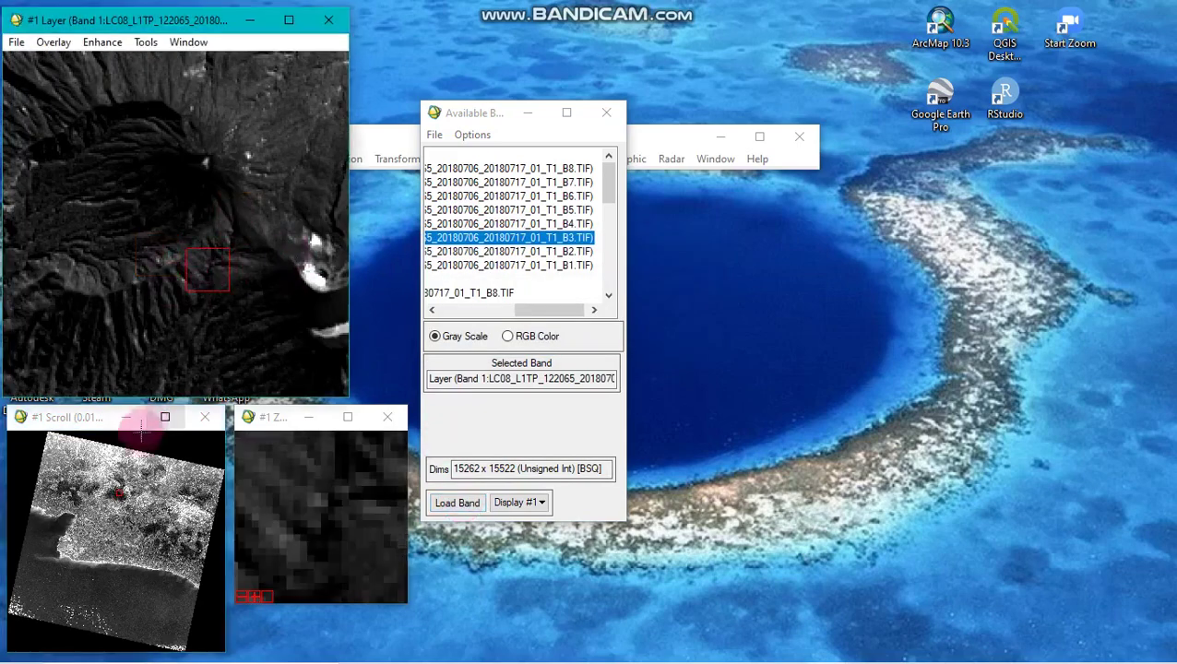
left_click(138, 472)
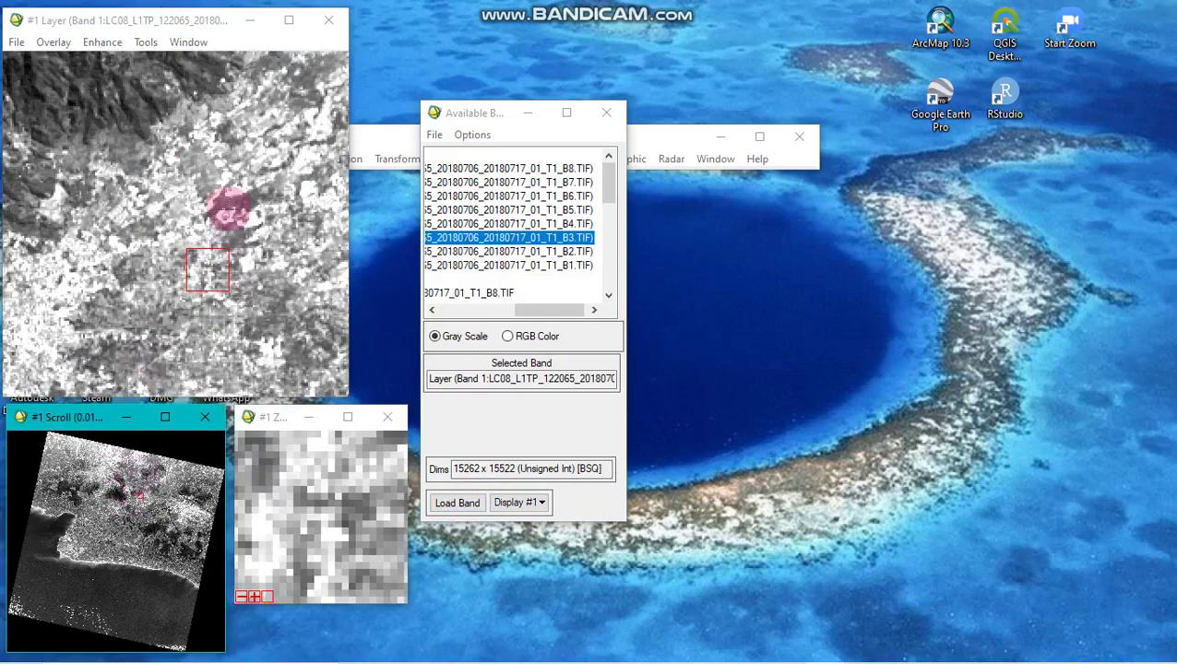
left_click(125, 160)
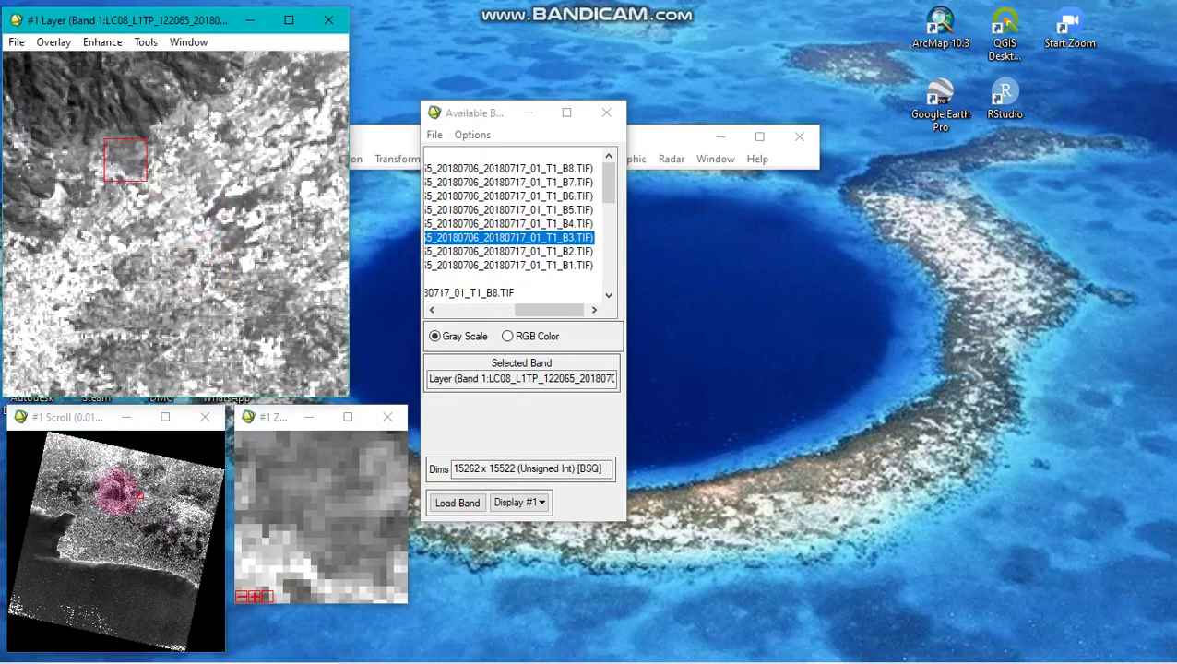
left_click(118, 489)
left_click(160, 197)
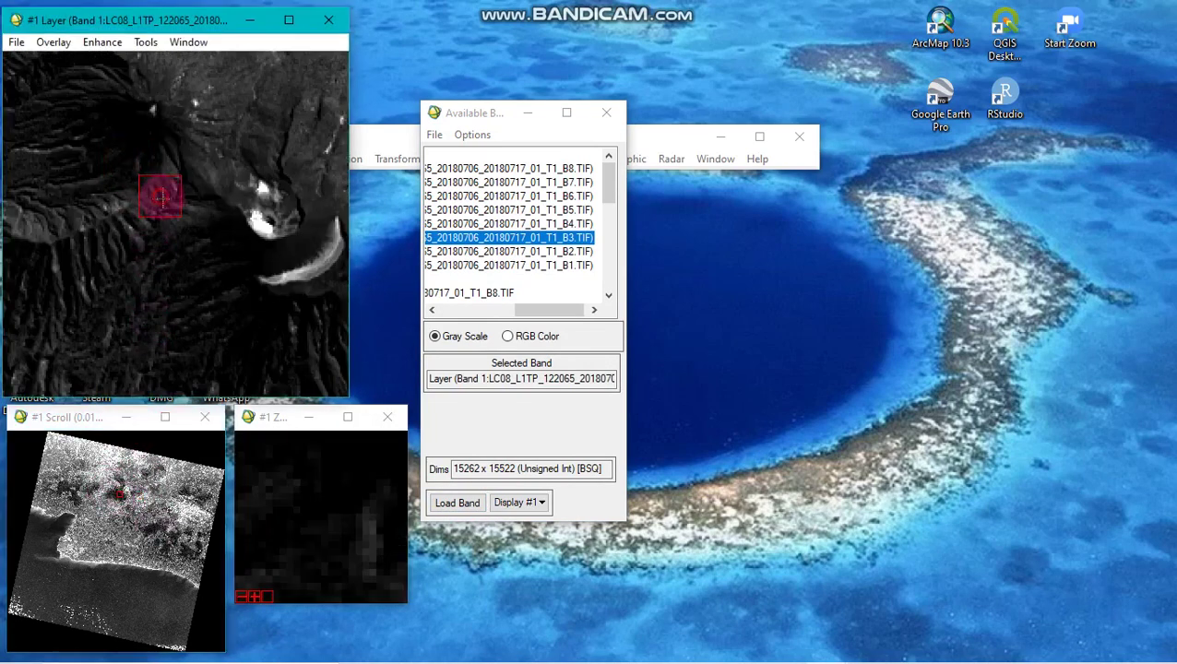
left_click(164, 222)
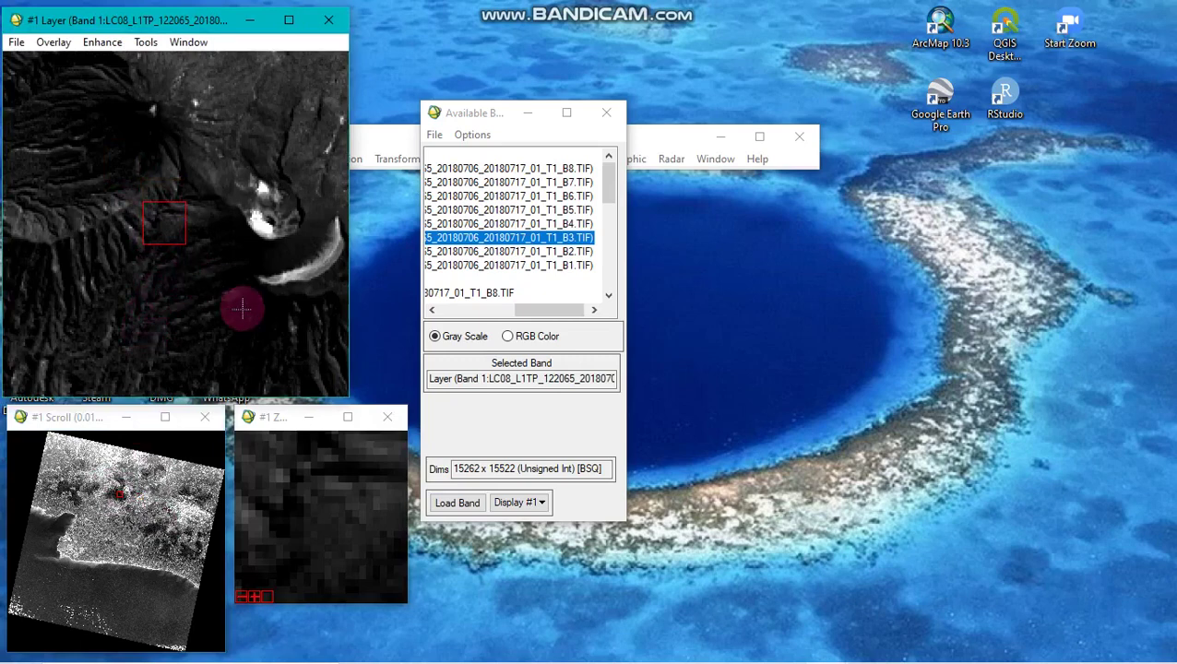
mouse_move(1038, 656)
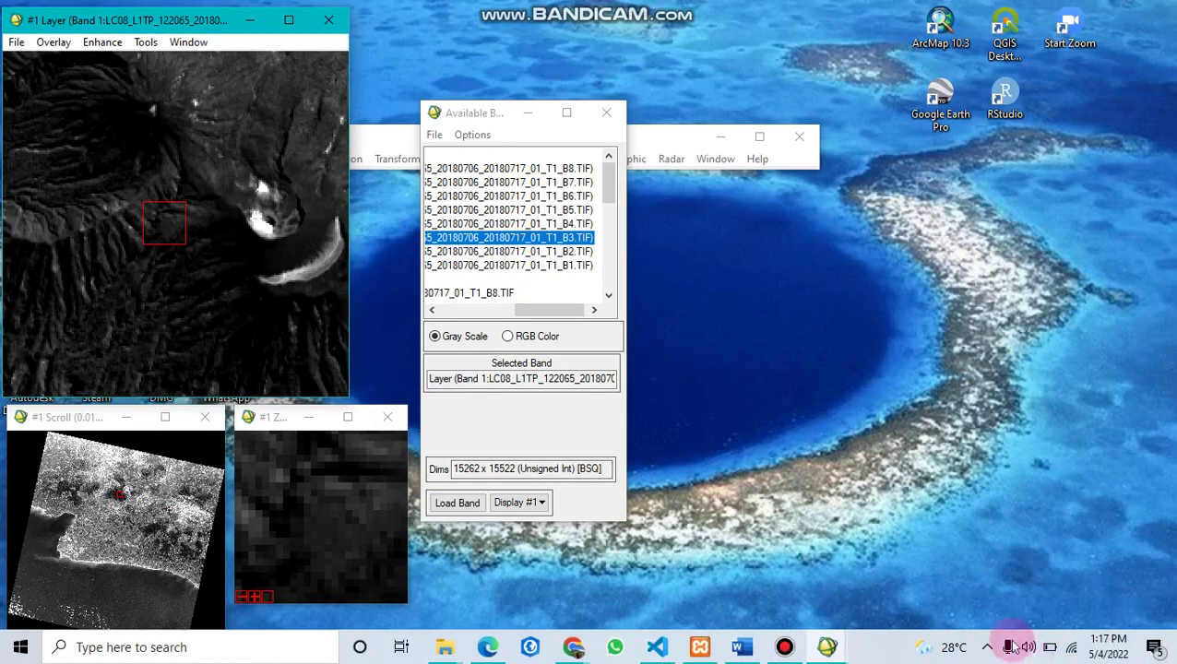
left_click(784, 647)
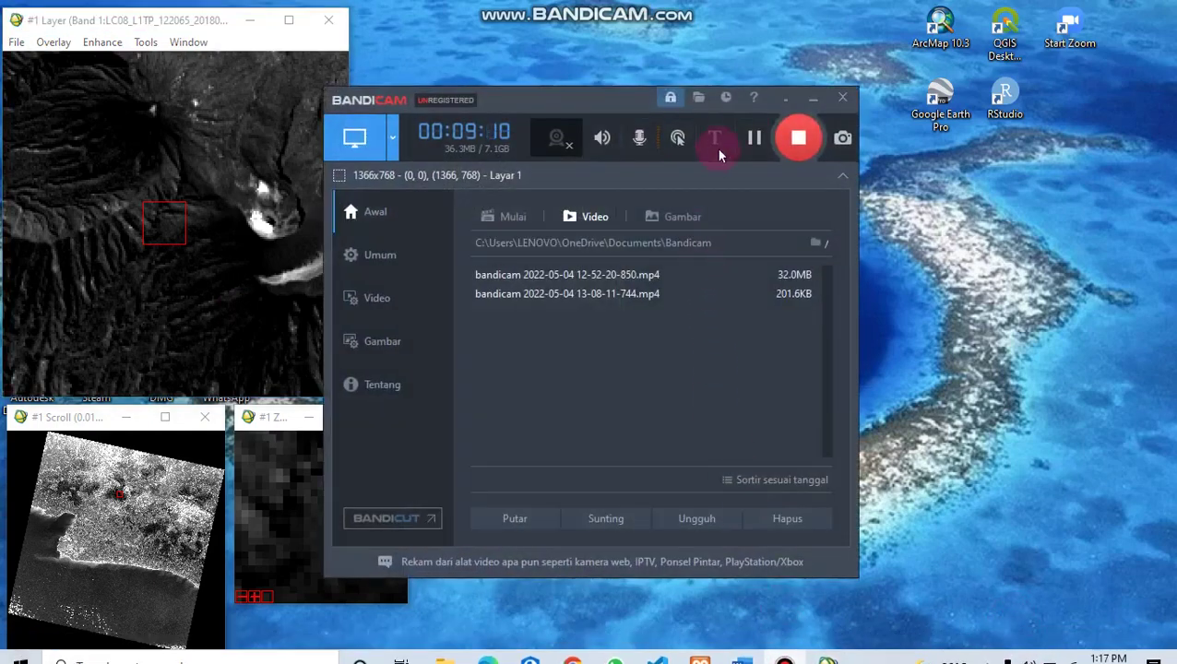
left_click(787, 103)
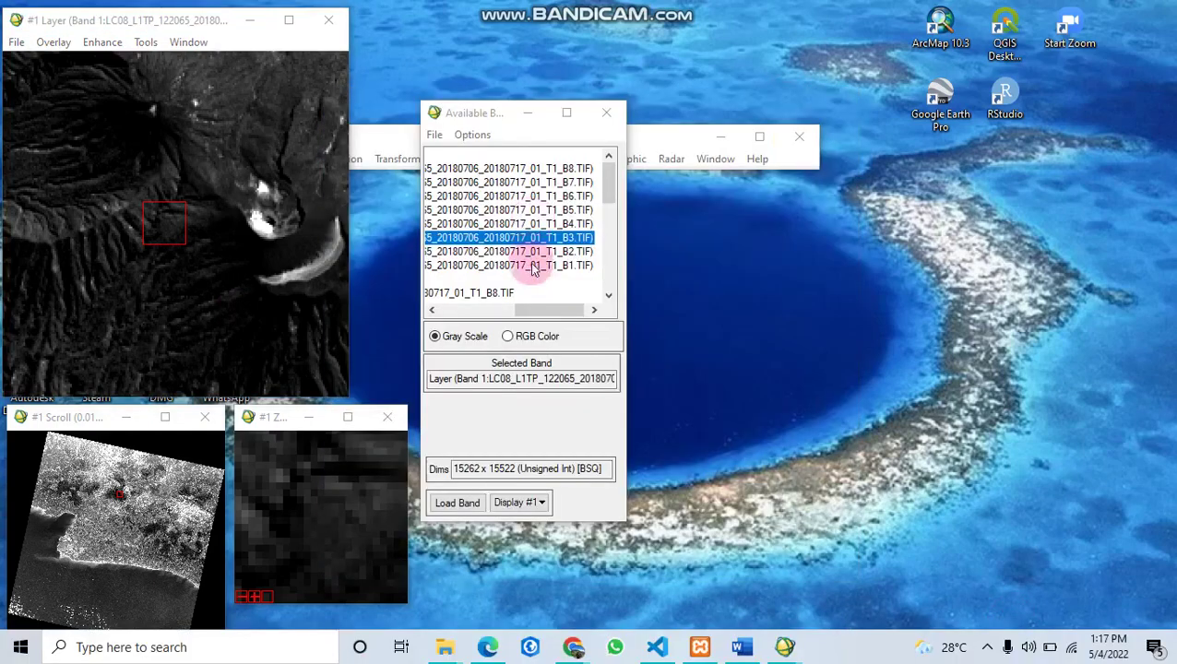
Step: Set the band list to RGB Color, check the natural color band combination in the Word reference table, and return to ENVI Classic
left_click(509, 338)
left_click(460, 375)
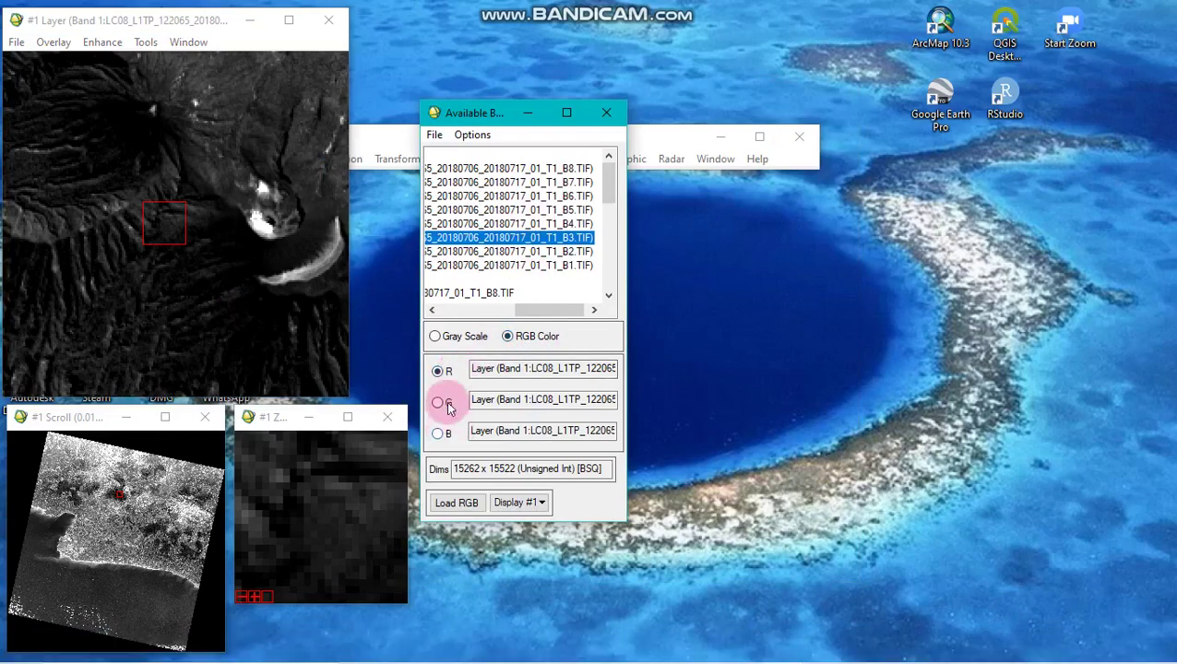
left_click_drag(526, 310, 468, 310)
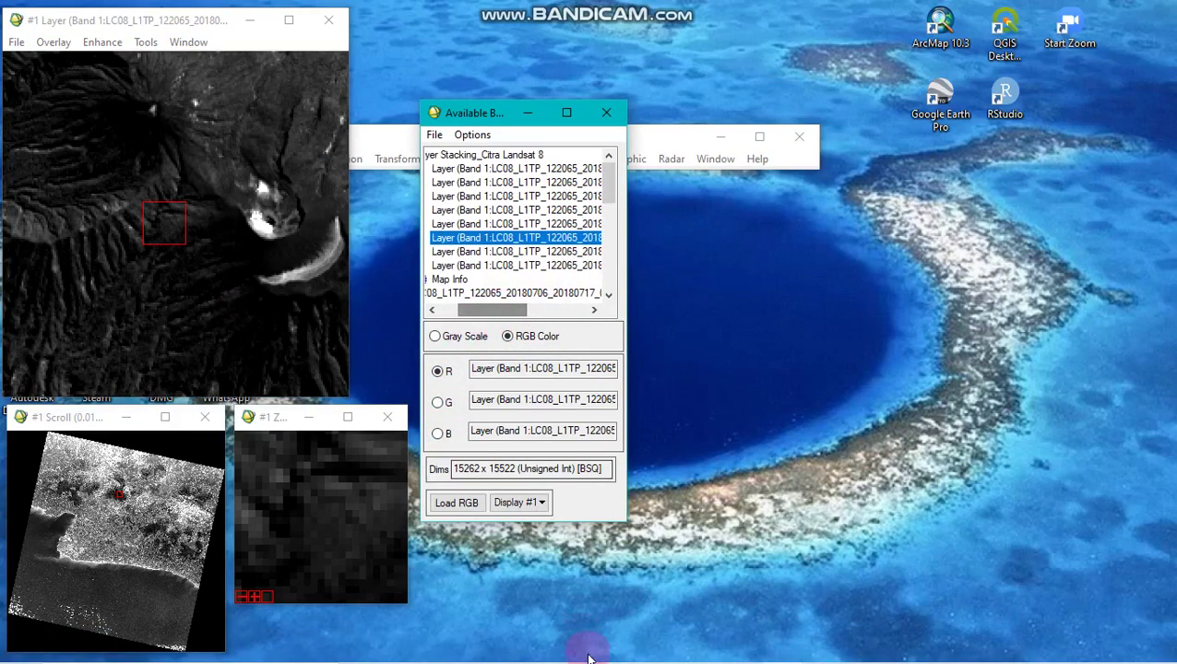
left_click(744, 652)
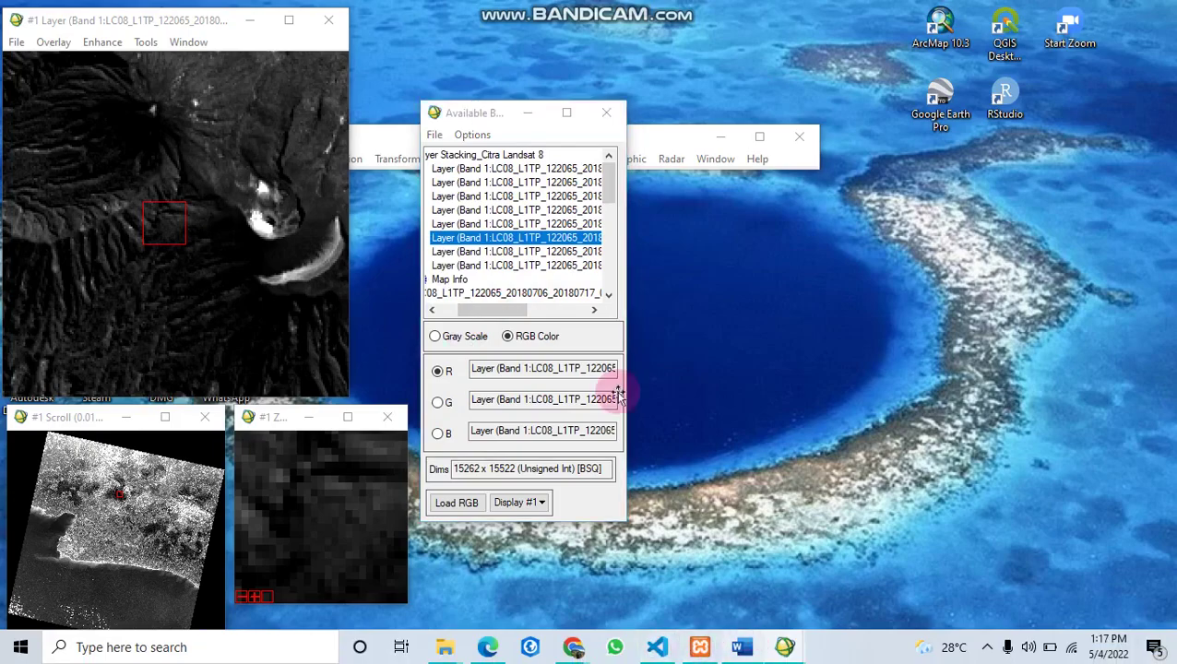
scroll(609, 332, "down", 7)
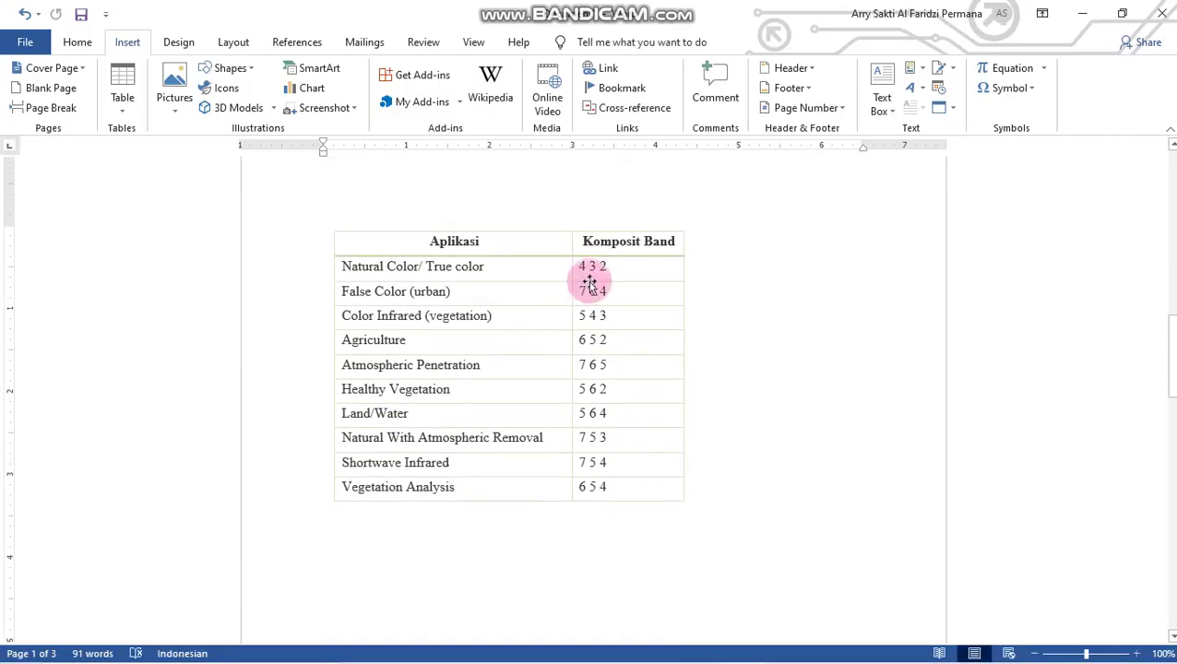
key("alt+Tab")
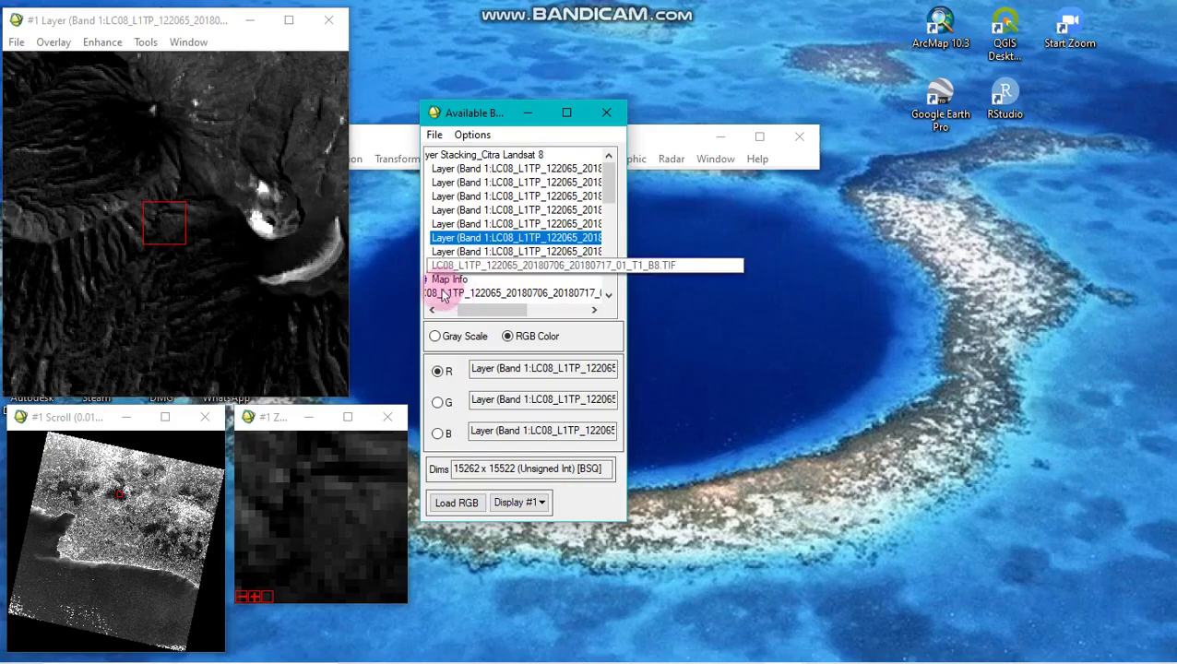
Step: Assign band 4 to red, band 3 to green and band 2 to blue for the natural color composite
left_click_drag(507, 310, 598, 308)
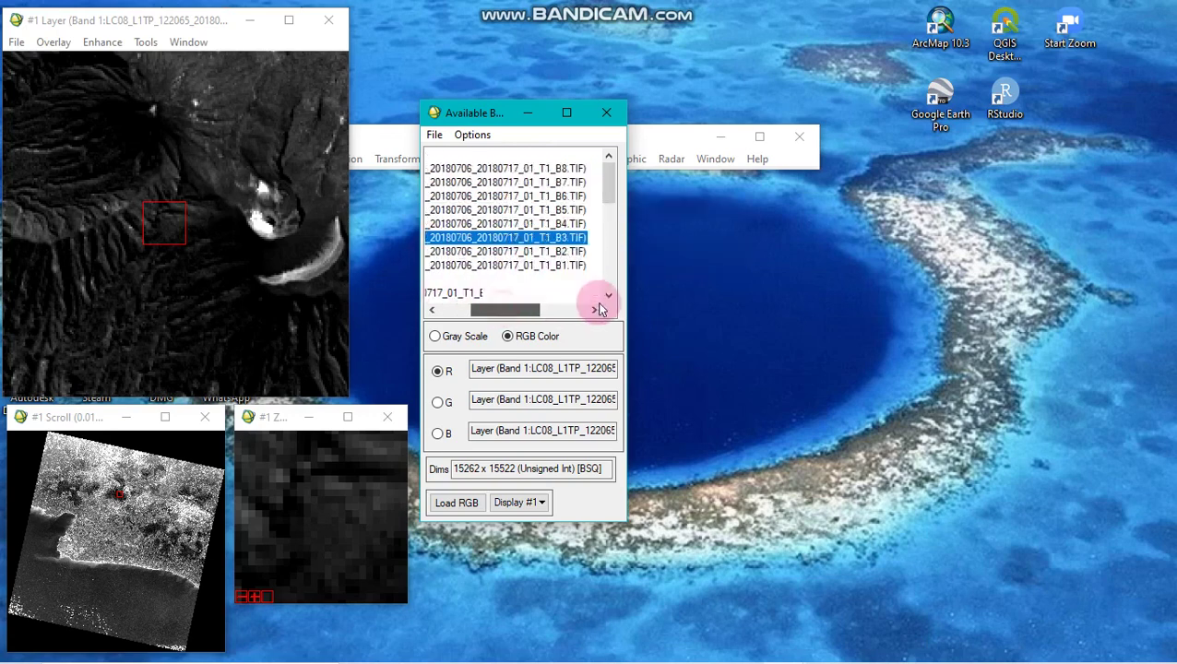
left_click(571, 224)
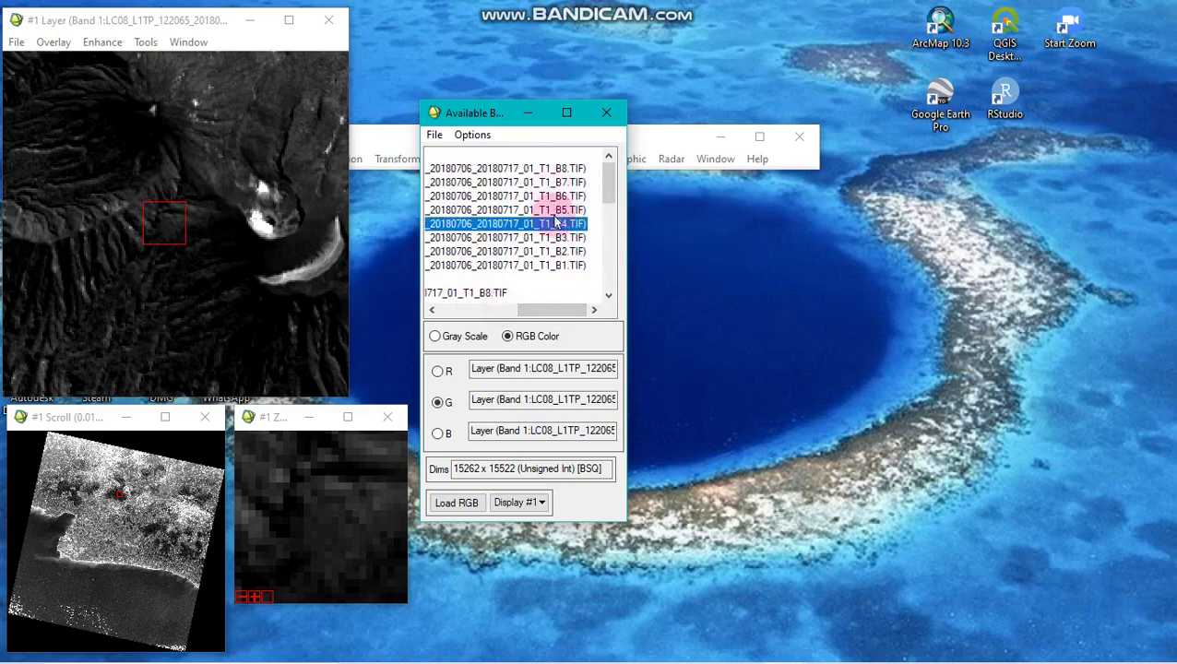
left_click(555, 242)
left_click(558, 251)
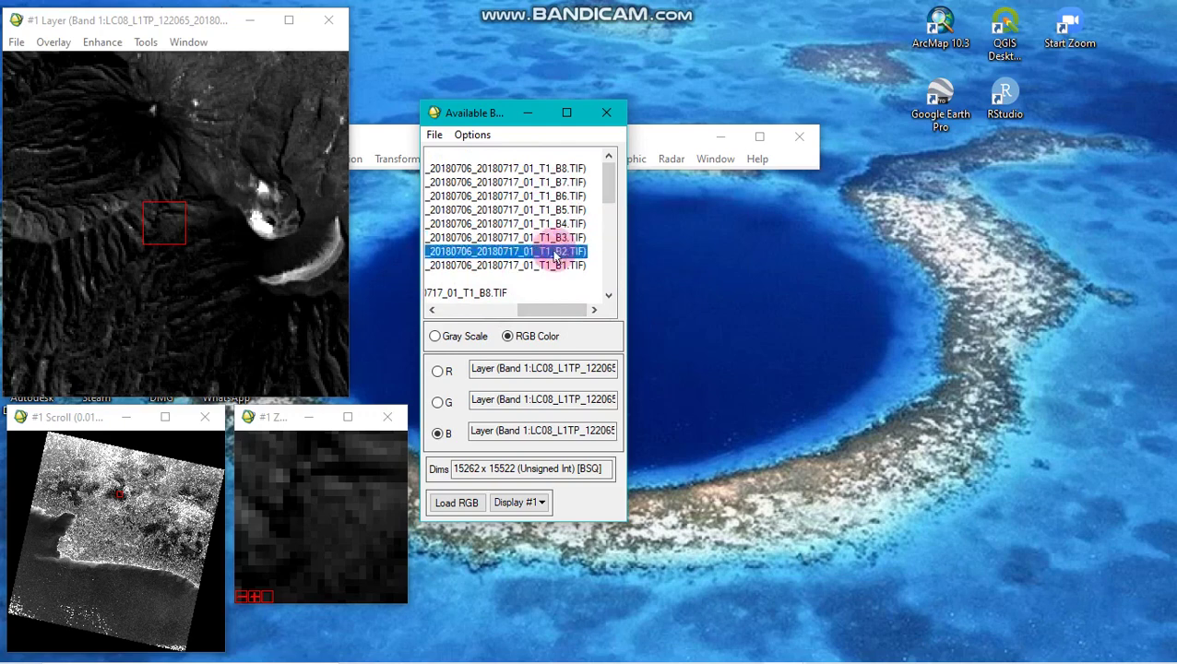
Step: Load the 4 3 2 composite into a new display and move its image window clear of the band list
left_click(535, 505)
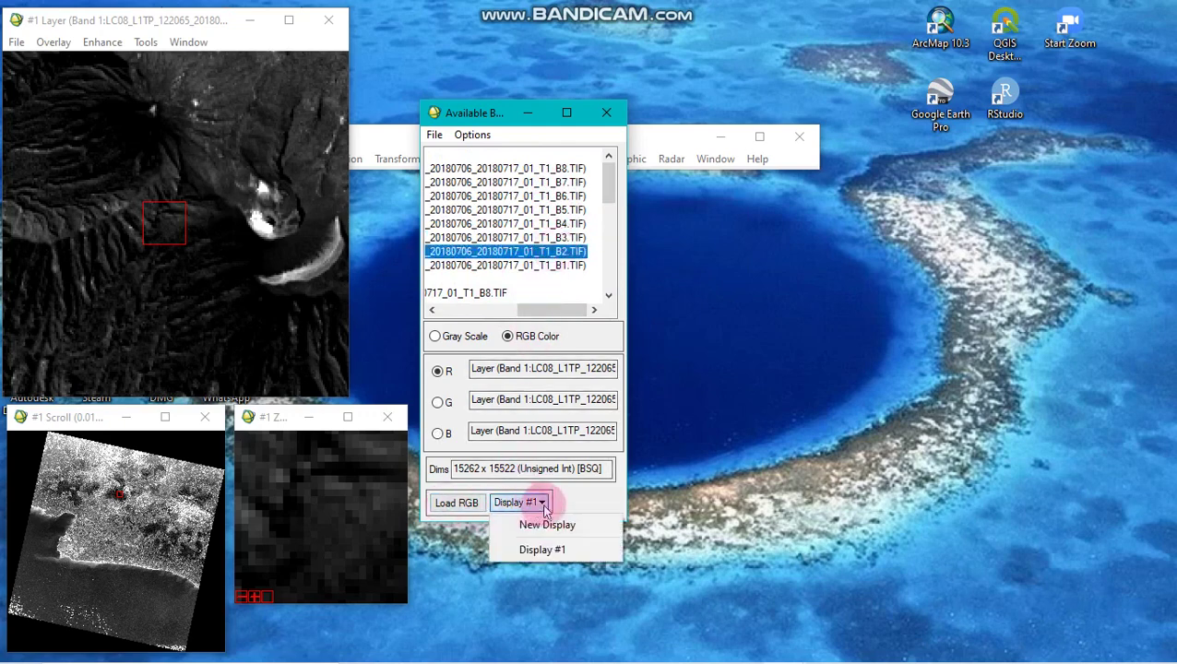
left_click(558, 522)
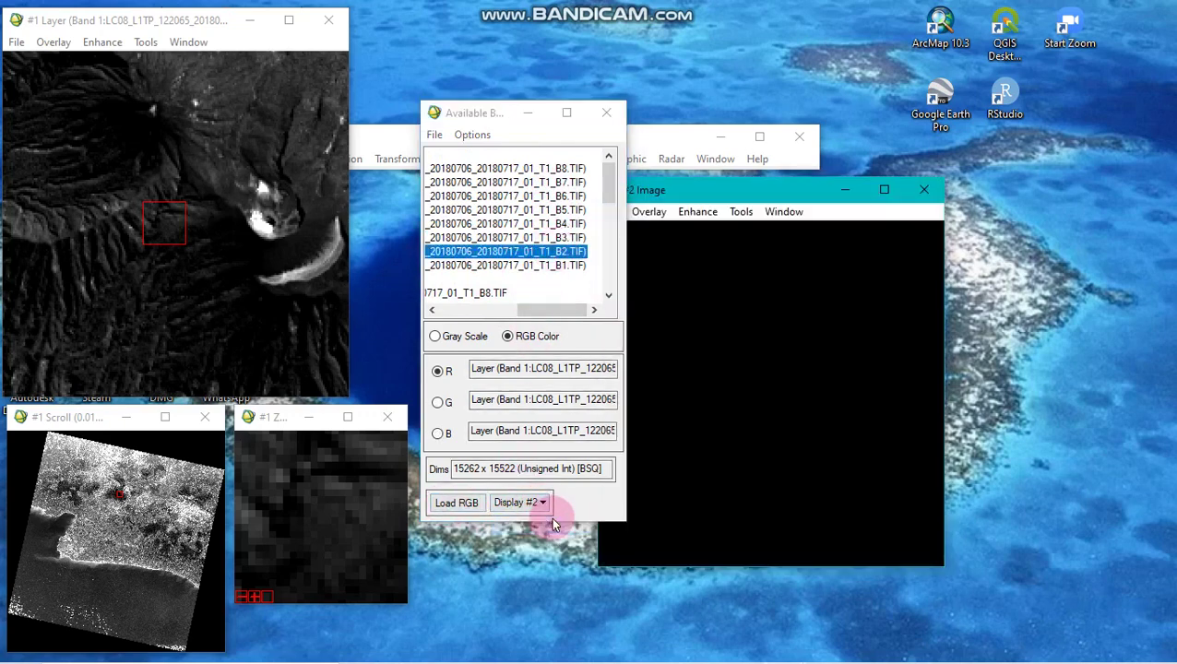
left_click(461, 506)
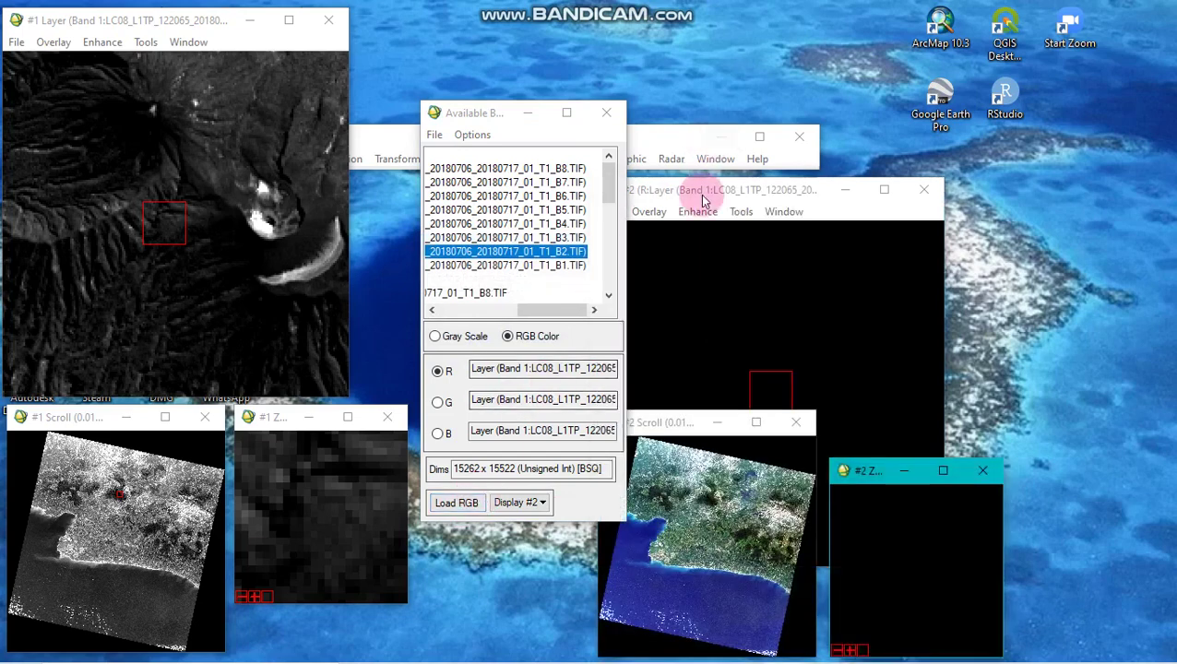
left_click_drag(702, 195, 754, 19)
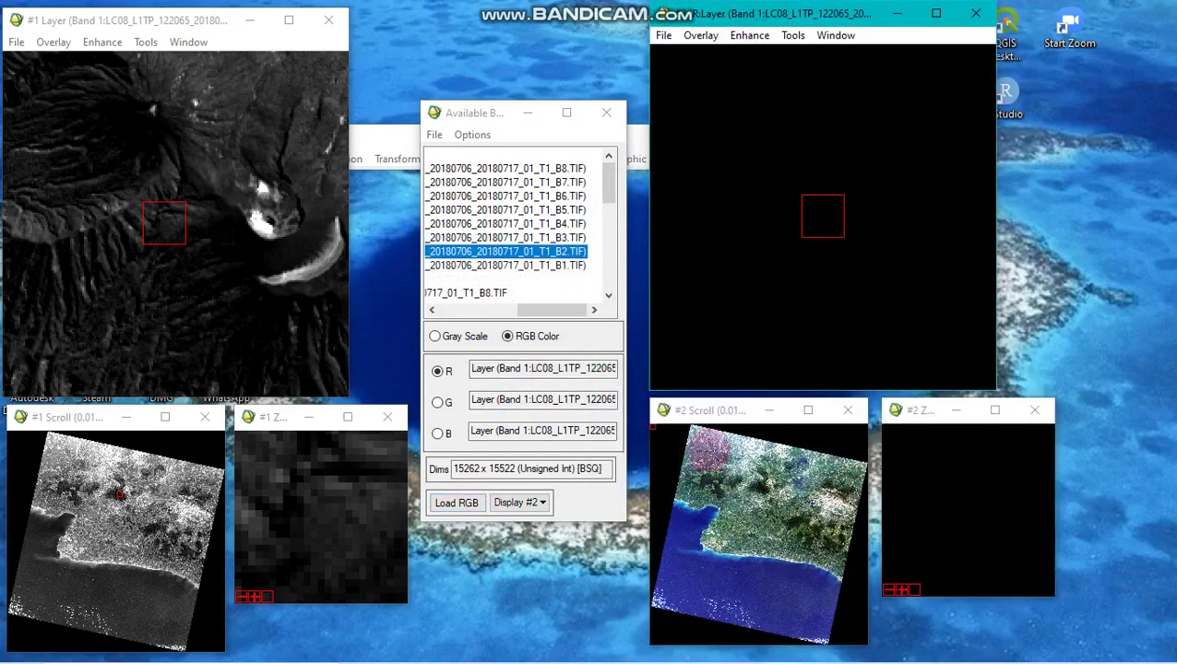
Step: Examine the mountain slopes, the sea and the eastern land area in the natural color composite of Display #2
left_click_drag(729, 466, 756, 502)
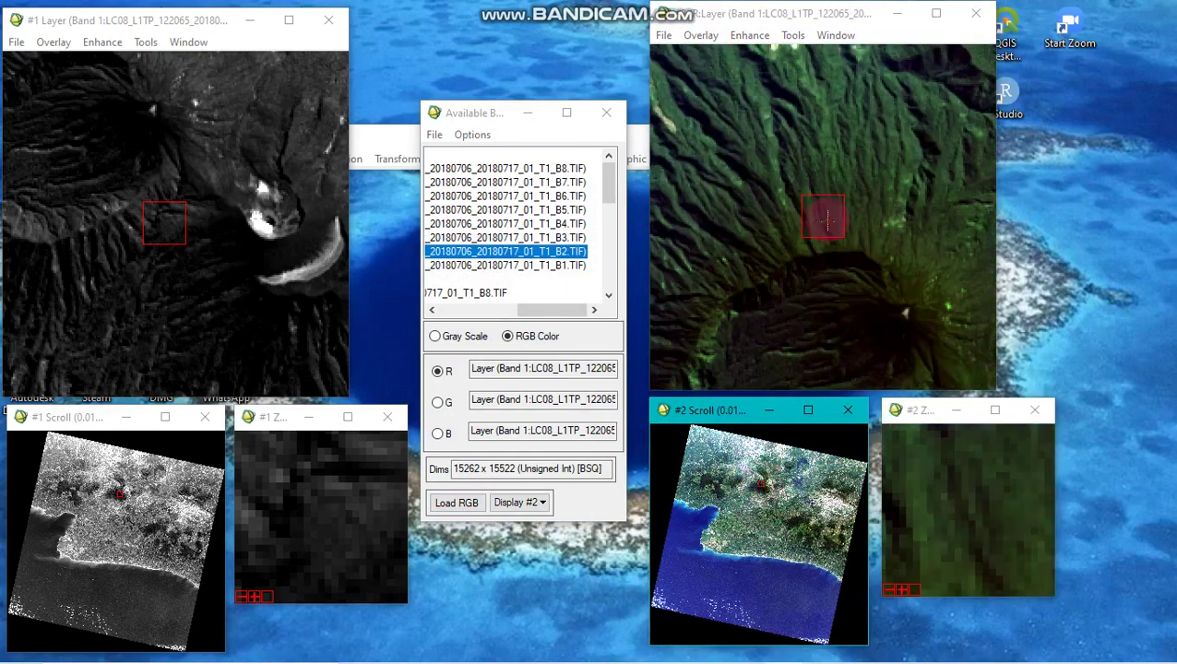
left_click_drag(828, 217, 828, 256)
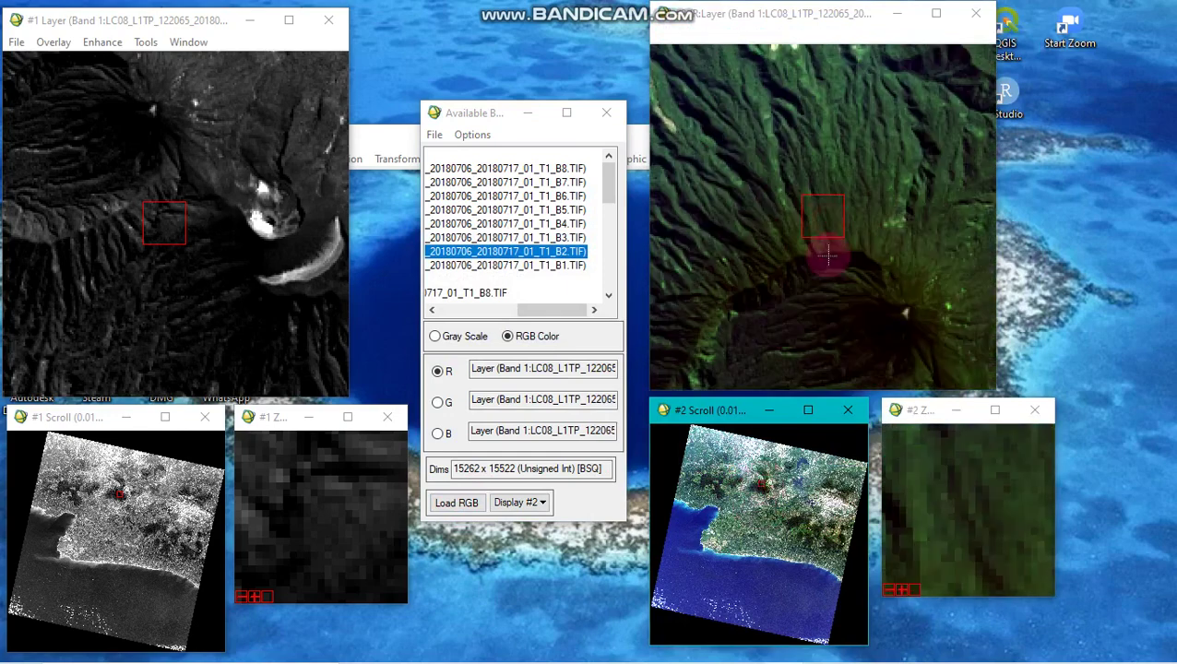
left_click(805, 203)
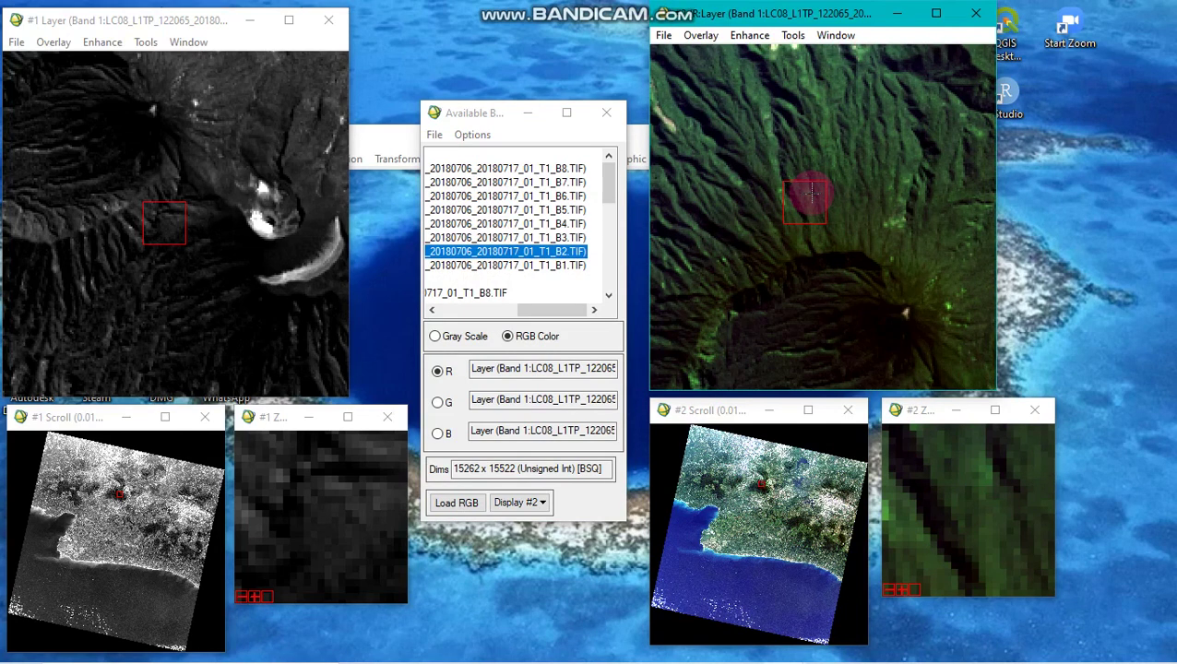
left_click(750, 579)
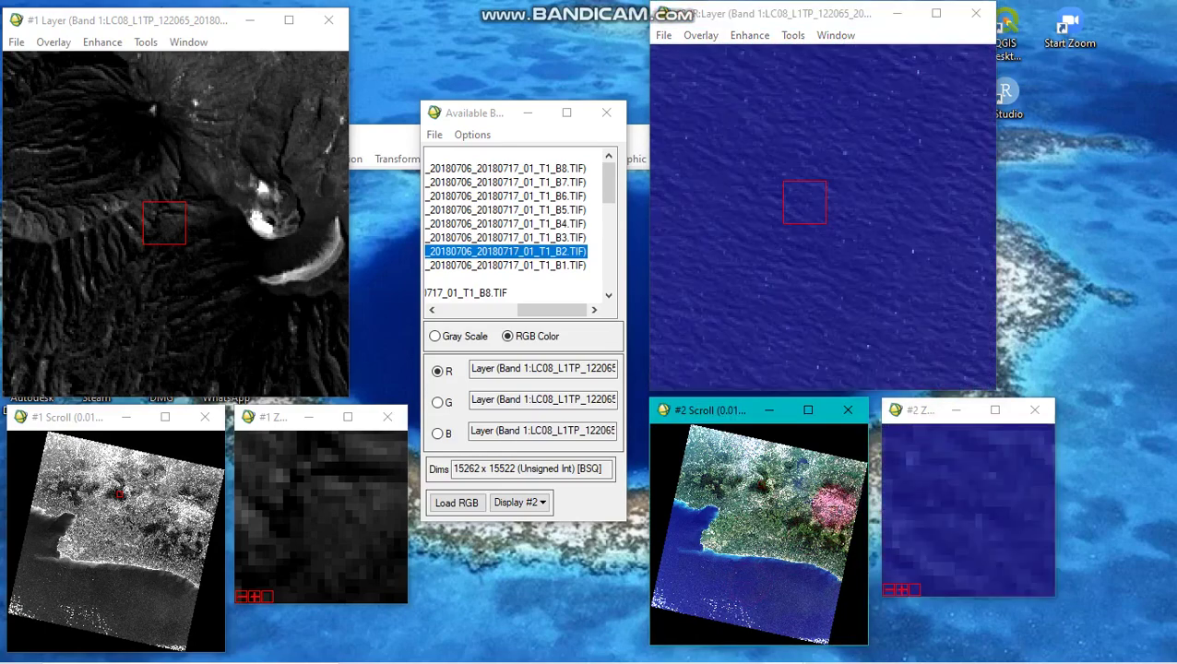
left_click(830, 501)
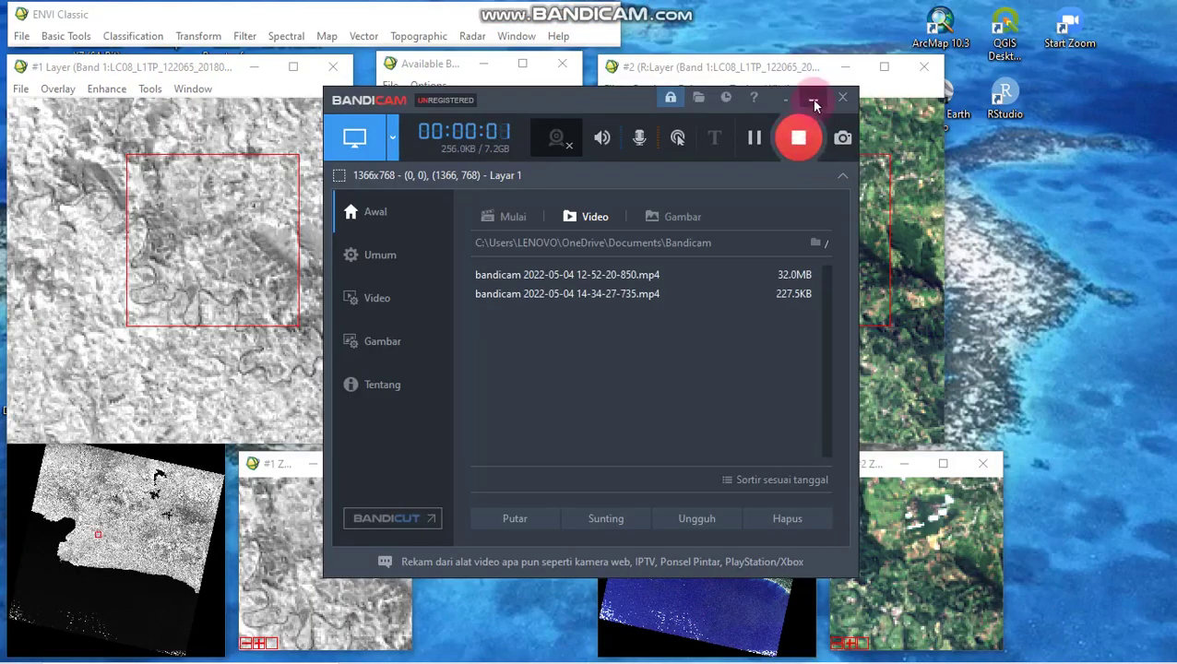
left_click(813, 100)
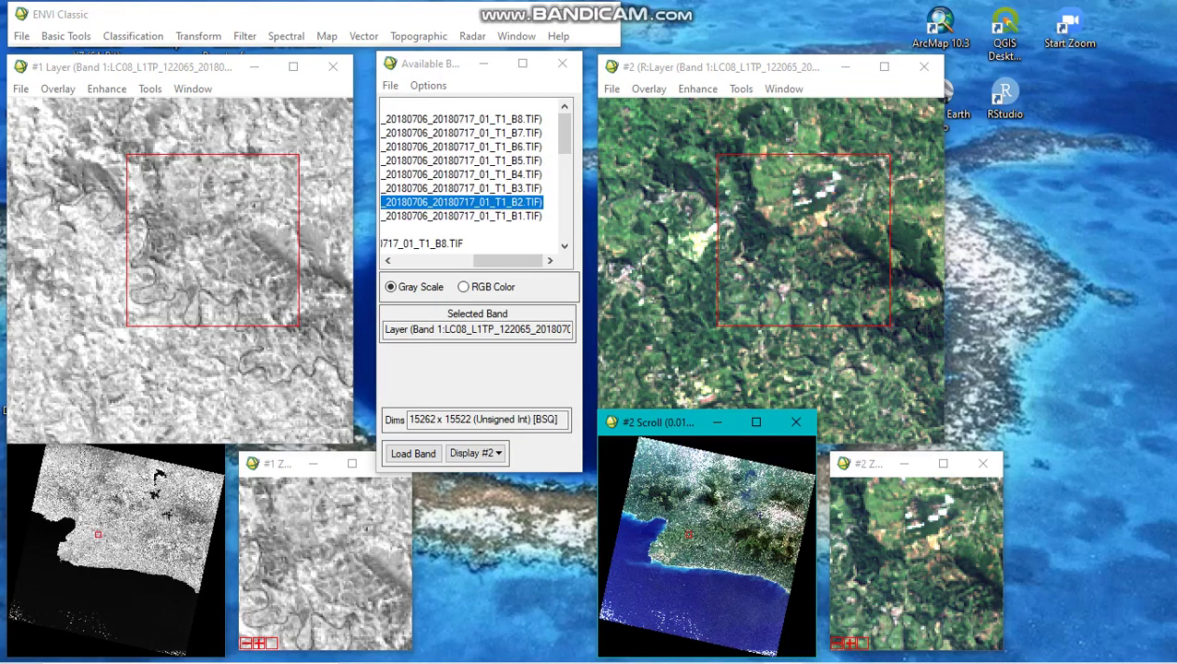
left_click(683, 171)
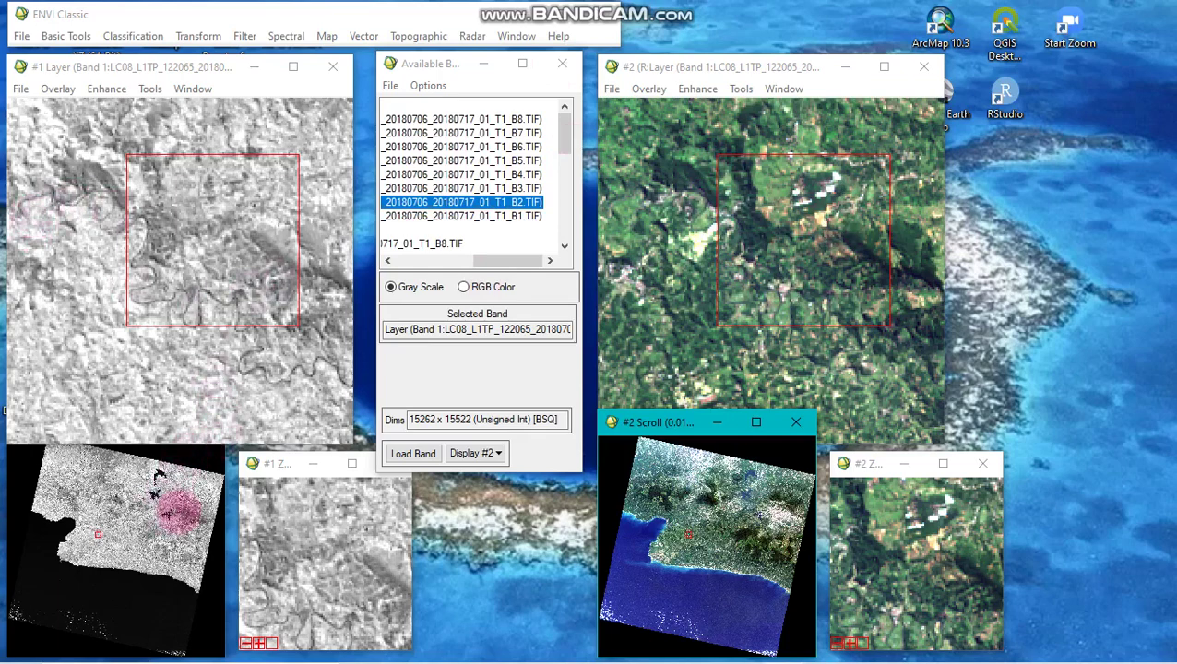
Step: Compare the urban area and the mountain crater slopes between the gray scale image and the natural color composite in the two displays
left_click(177, 512)
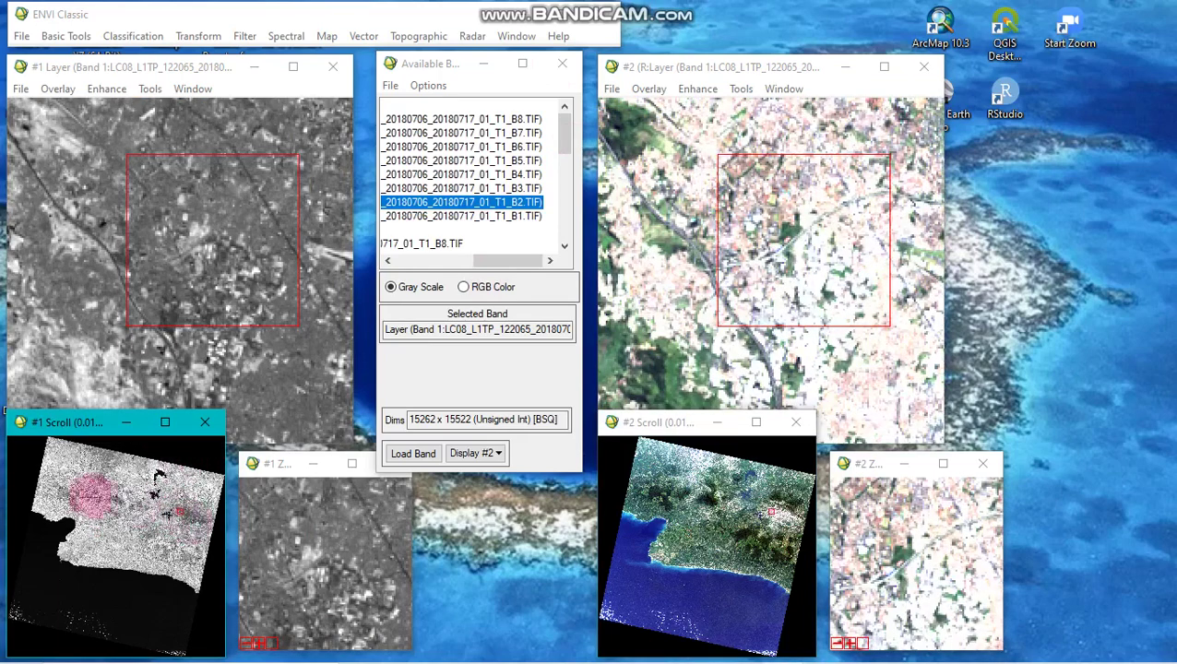
left_click(117, 499)
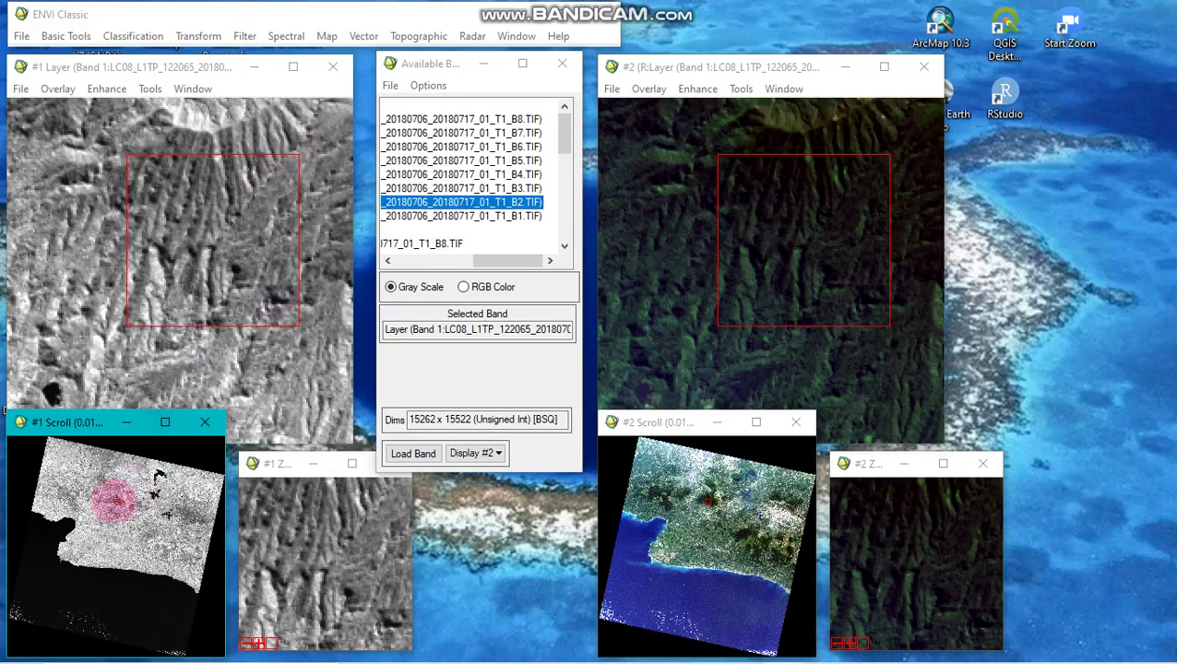
left_click(114, 498)
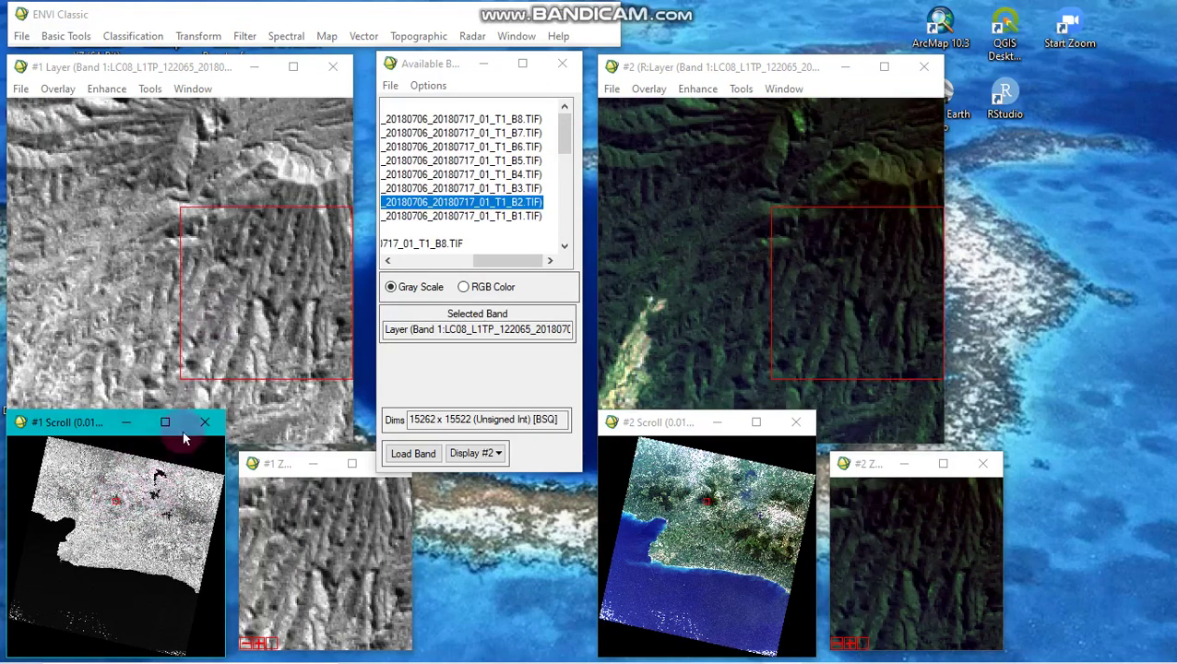
left_click_drag(242, 268, 260, 221)
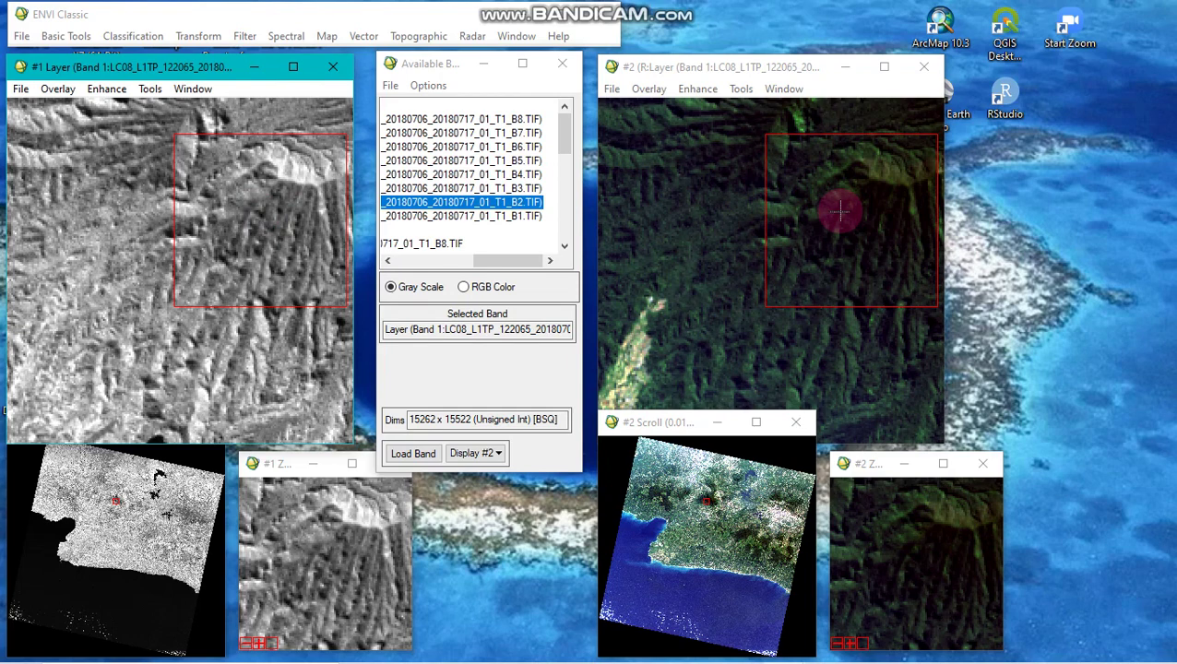
left_click_drag(841, 212, 825, 215)
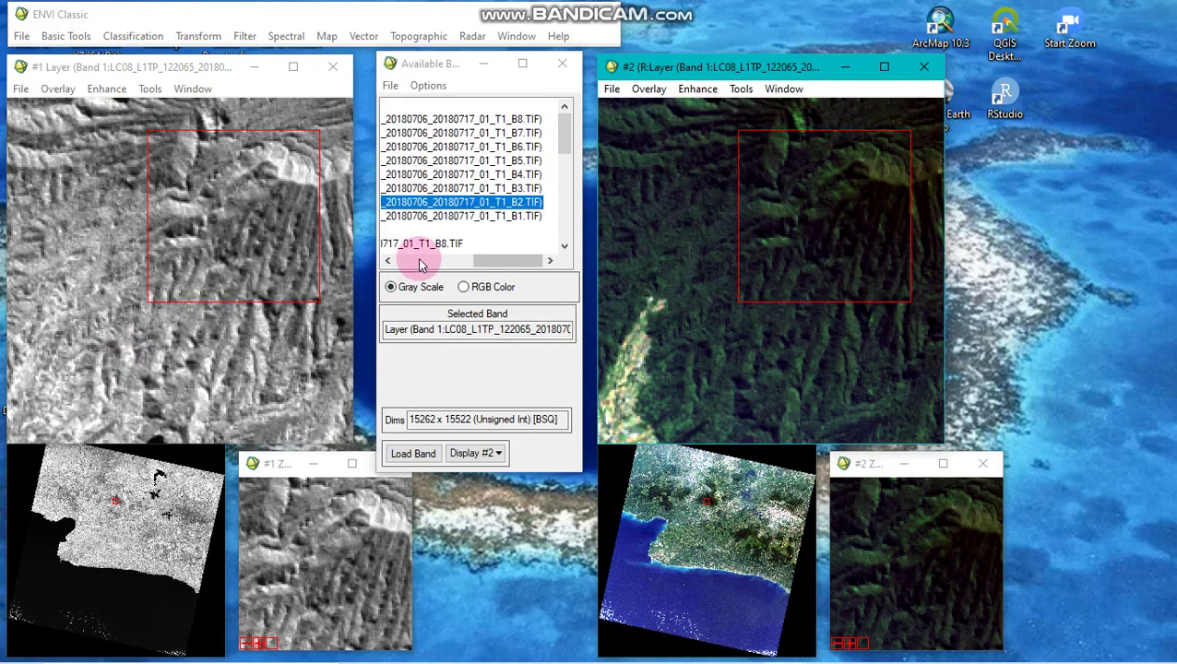
left_click(282, 262)
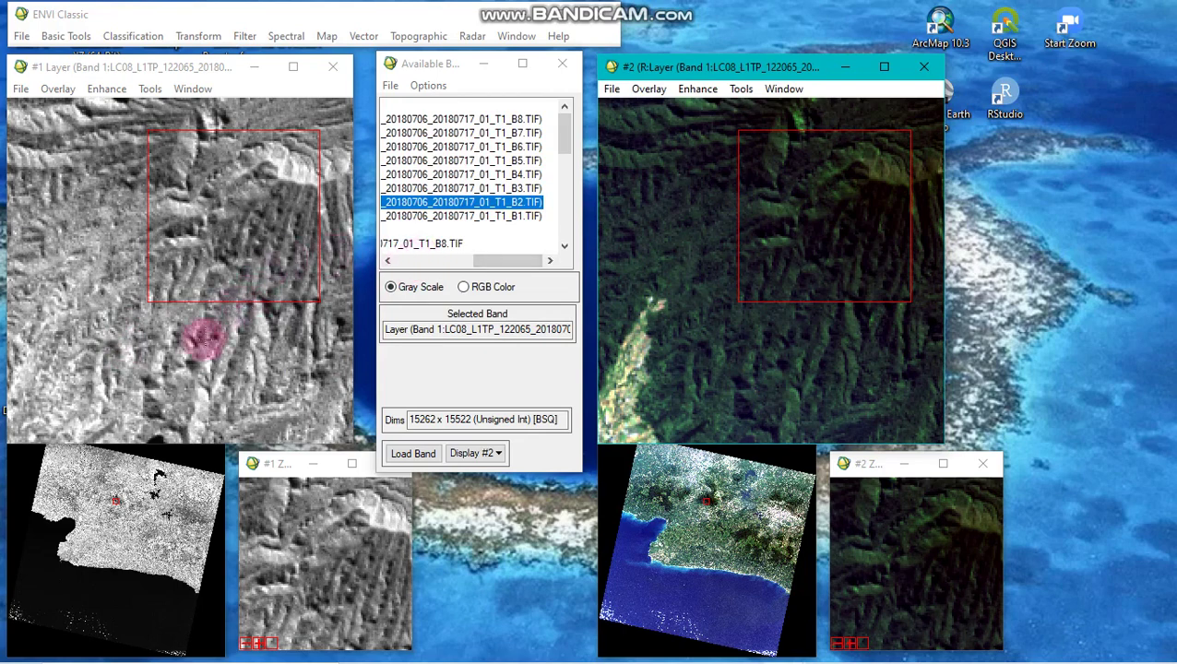
Step: Compare the ridges south of the crater between the gray scale image and the natural color composite
left_click(208, 337)
left_click(217, 321)
left_click(679, 308)
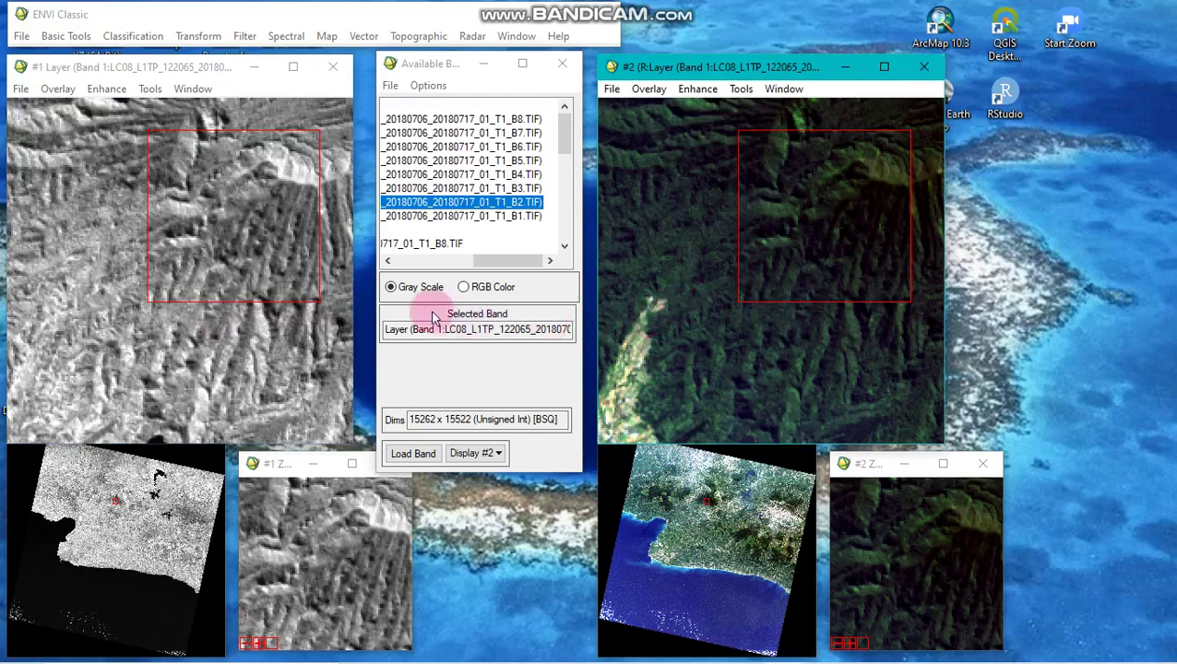
Step: Set Display #1 as the target display for loading bands
left_click(472, 454)
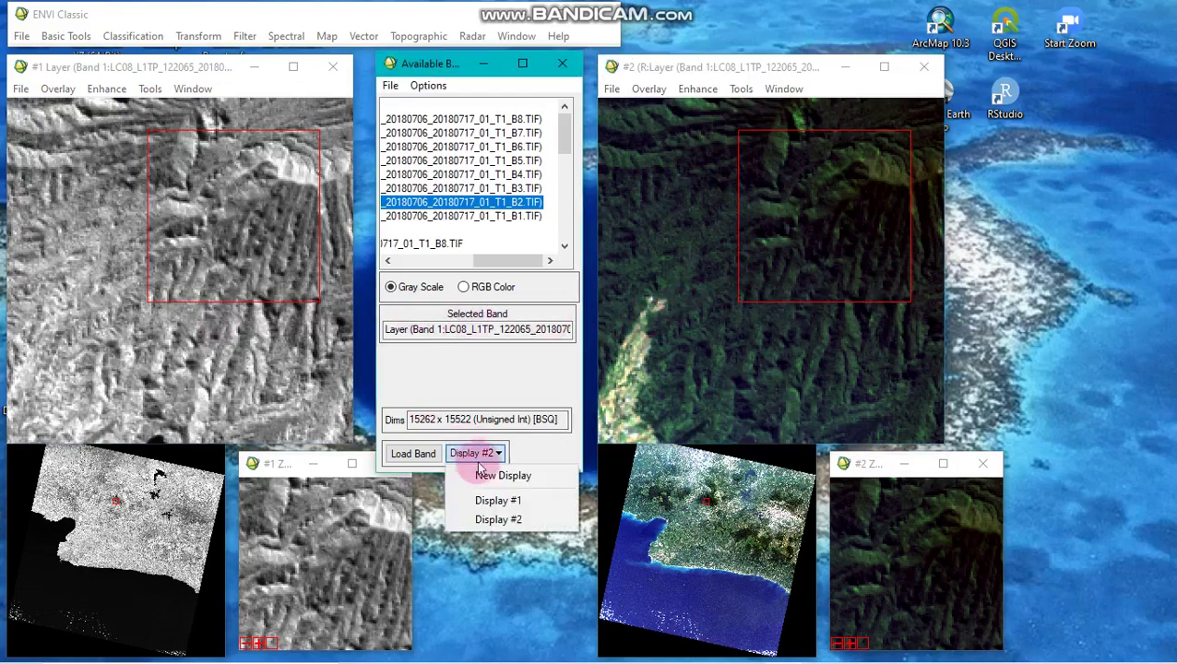
left_click(472, 496)
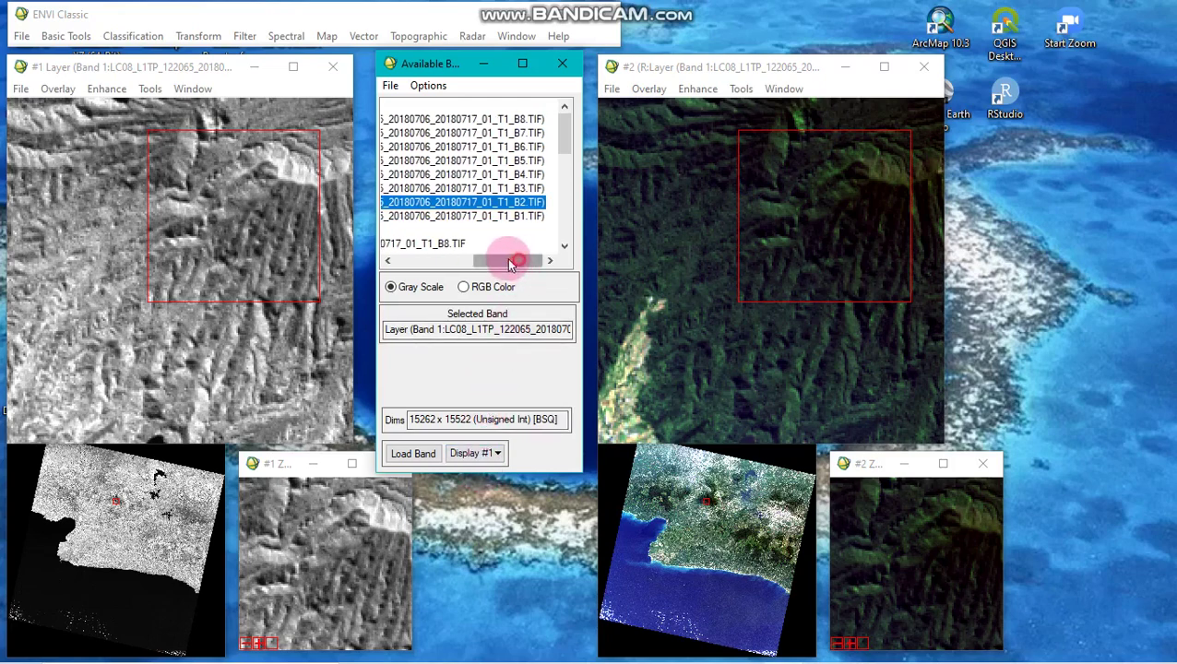
left_click_drag(513, 260, 423, 261)
Step: Switch to the Word document, look up the Agriculture combination in the composite band table, and return to ENVI Classic
mouse_move(616, 661)
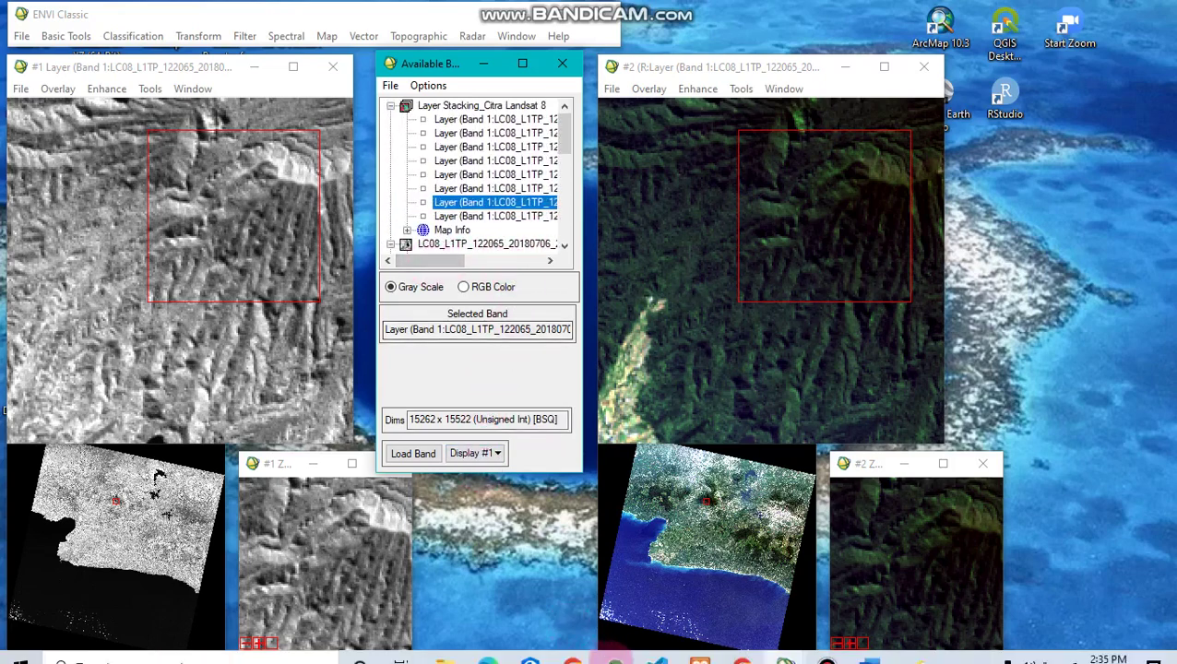
left_click(872, 646)
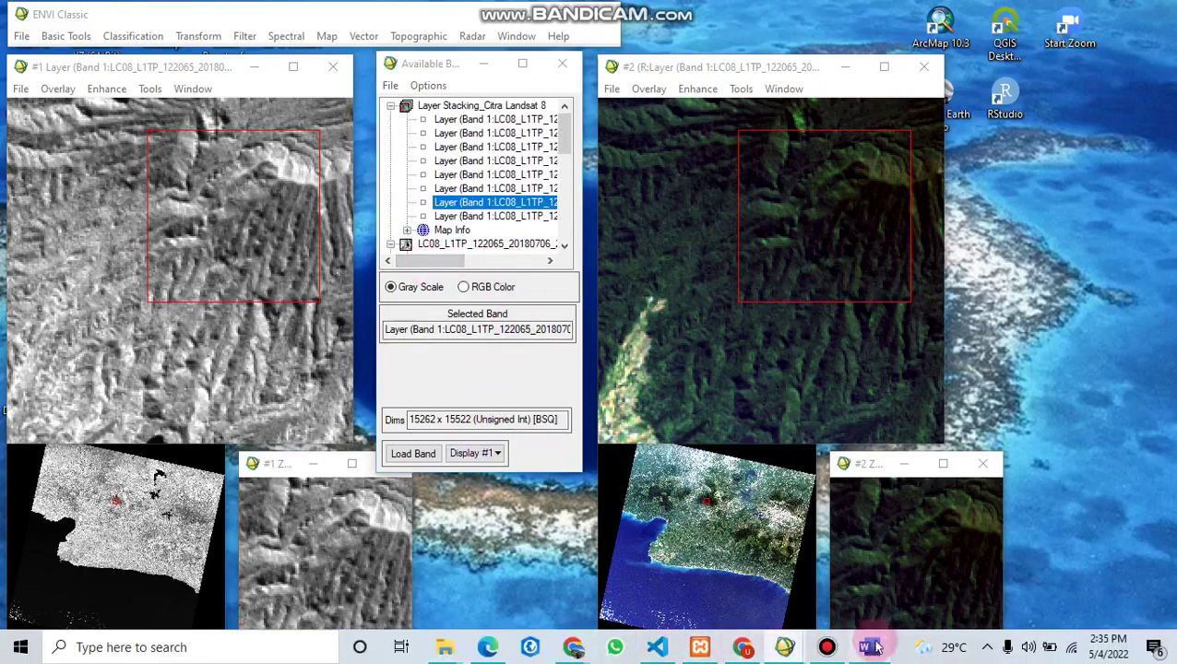
scroll(701, 426, "down", 4)
scroll(696, 434, "down", 15)
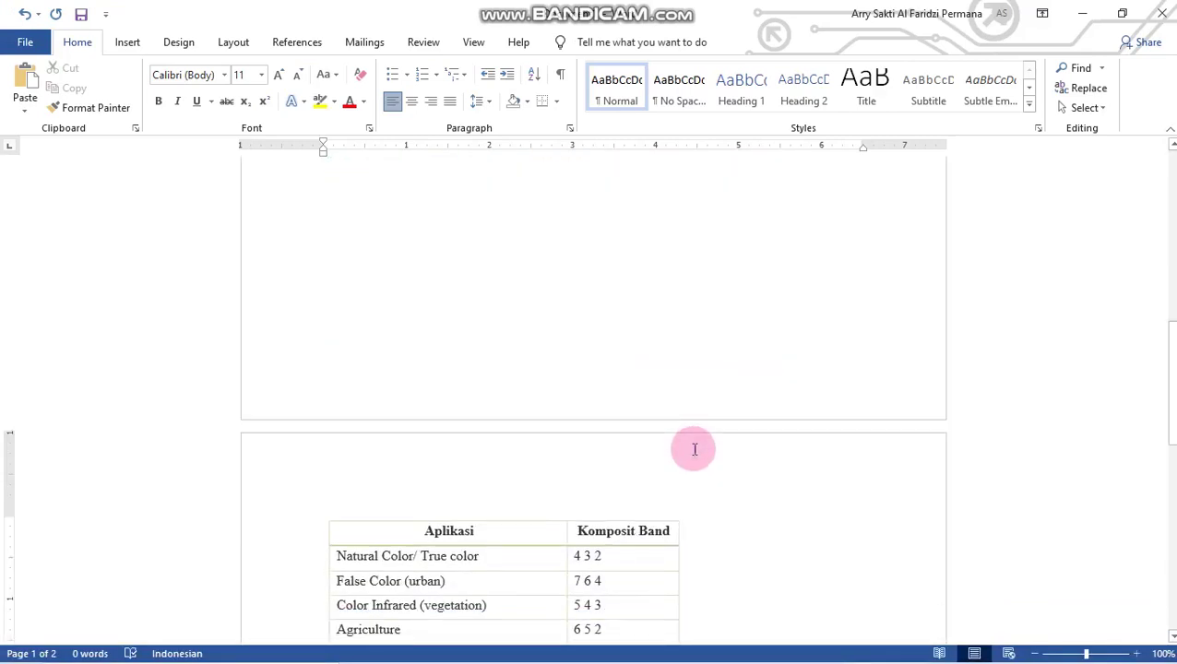
scroll(695, 449, "down", 3)
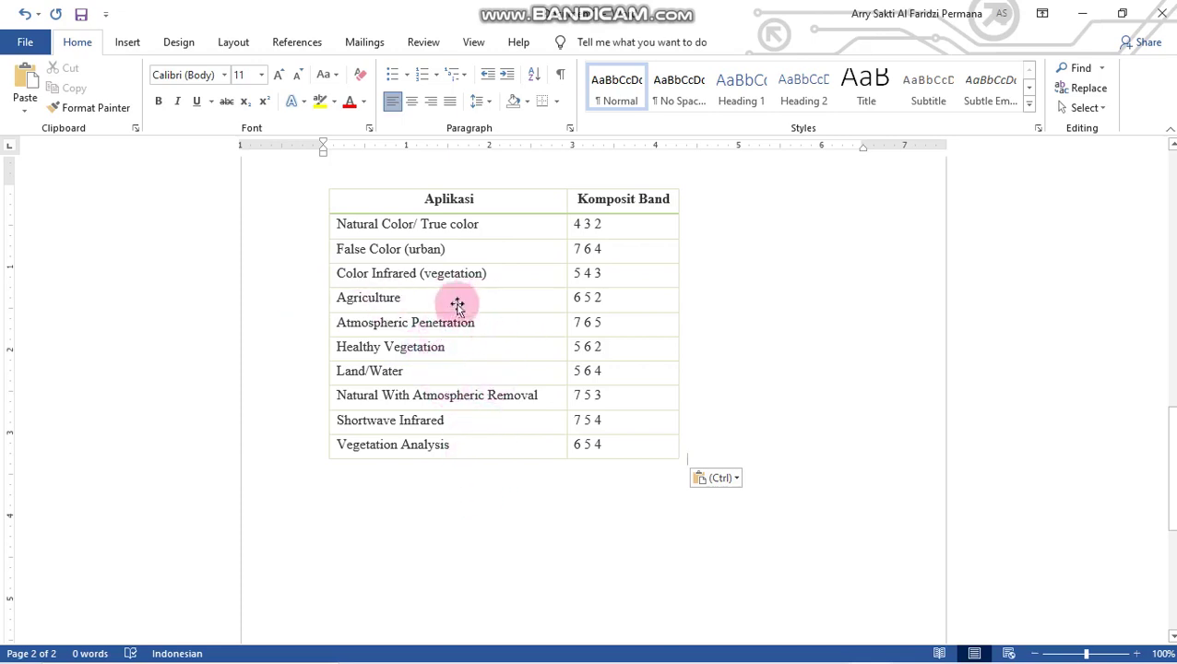
left_click(1082, 13)
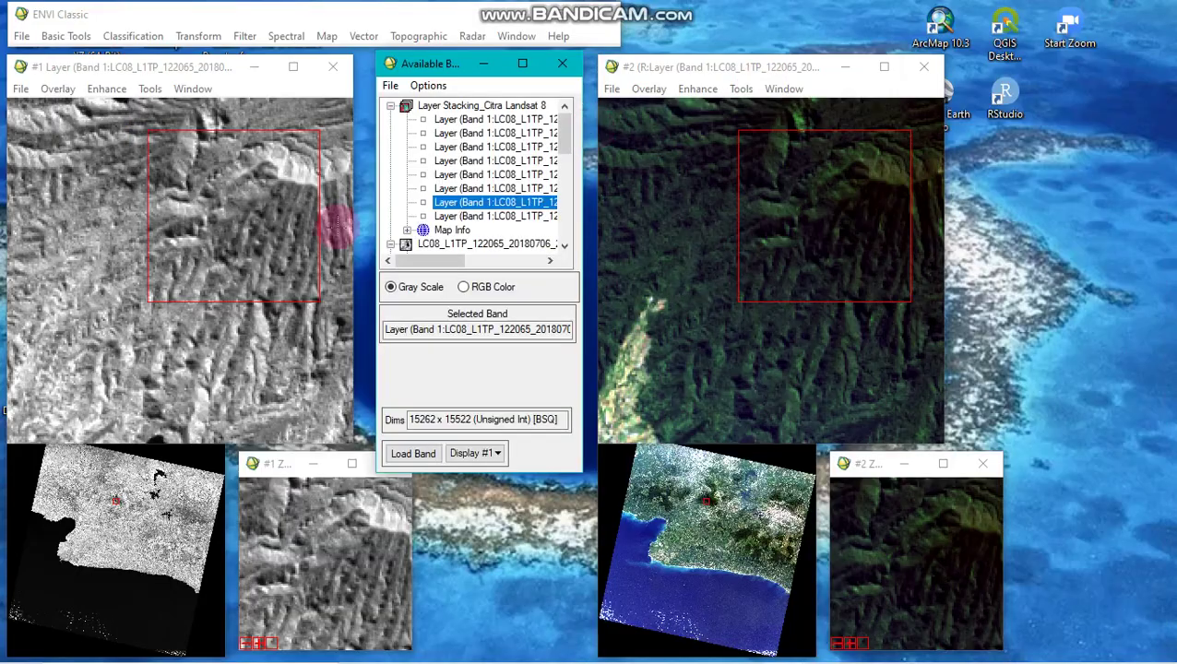
Step: Load an RGB composite with band 6 as red, band 5 as green and band 2 as blue into Display #1
left_click(463, 287)
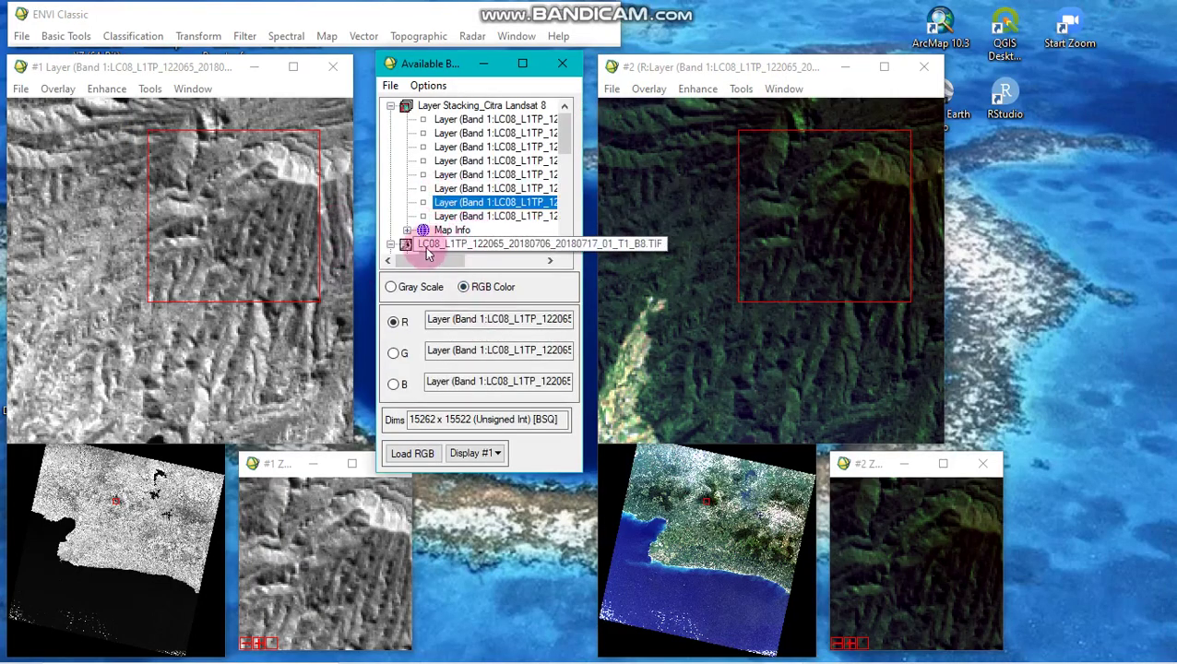
left_click_drag(420, 259, 515, 167)
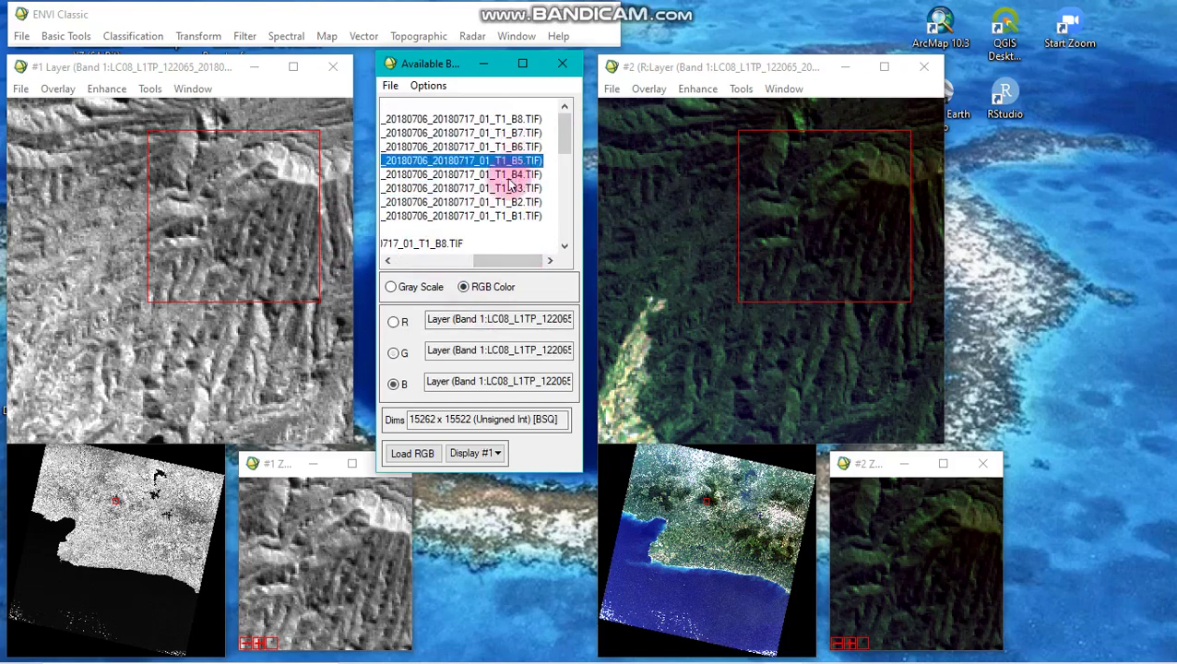
left_click(507, 202)
left_click(413, 453)
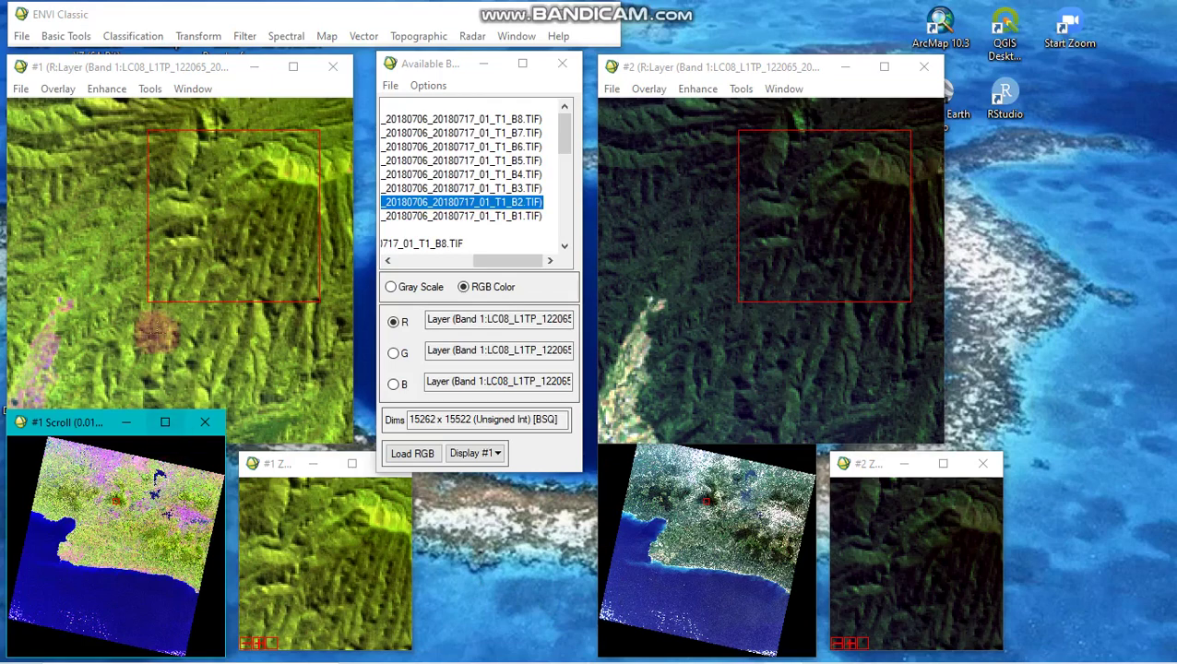
Step: Examine the mountain slopes, the reservoir area and the eastern urban area in the 6 5 2 agriculture composite of Display #1
left_click(240, 220)
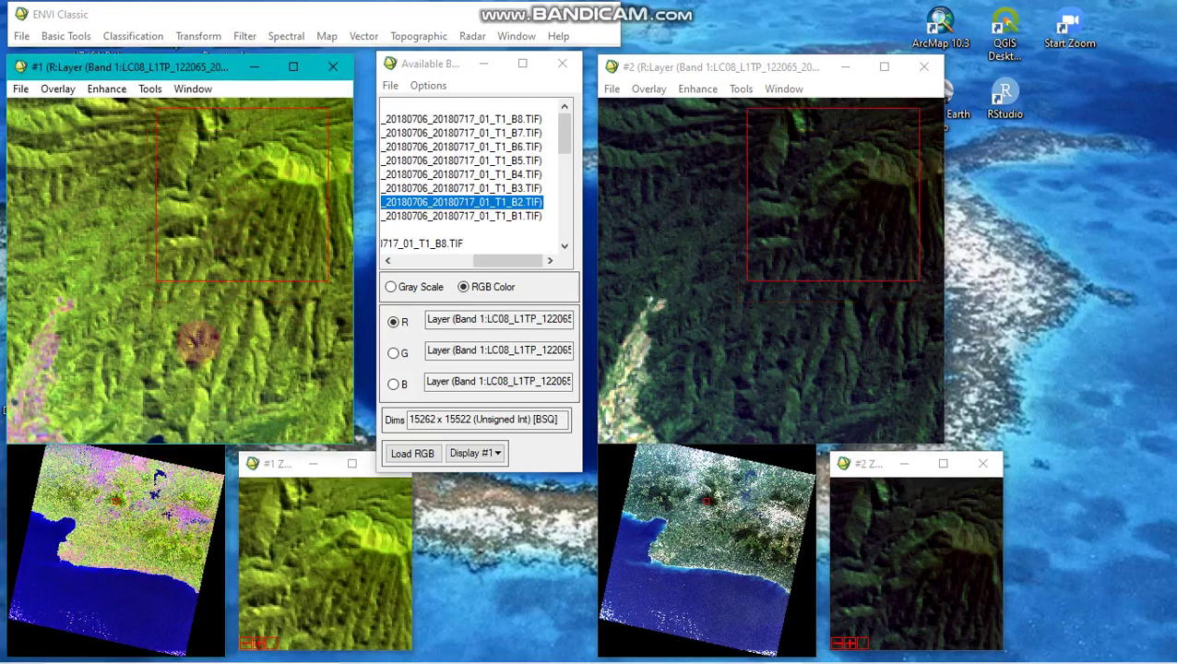
left_click(166, 549)
left_click(162, 522)
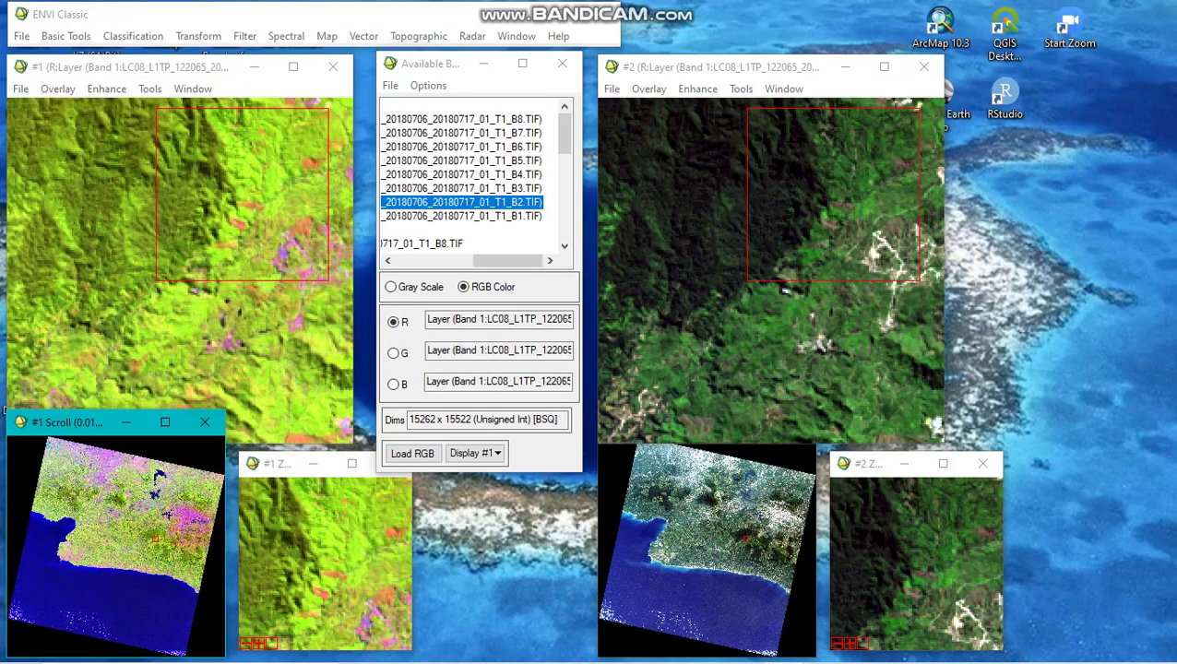
left_click(170, 524)
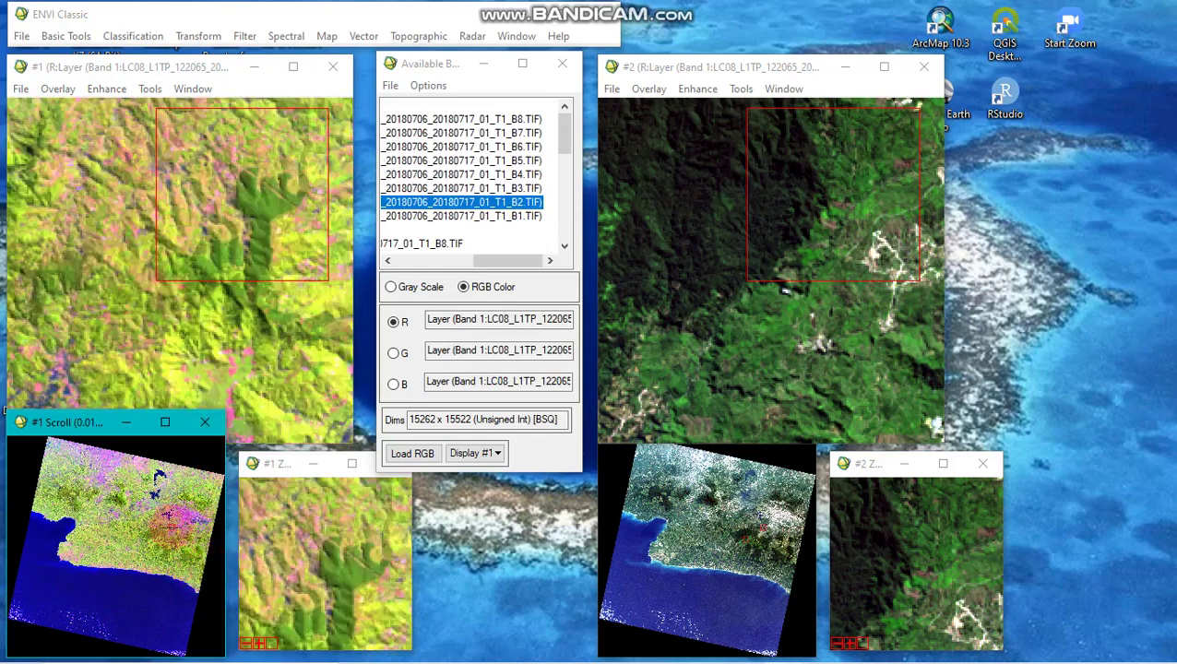
left_click(183, 519)
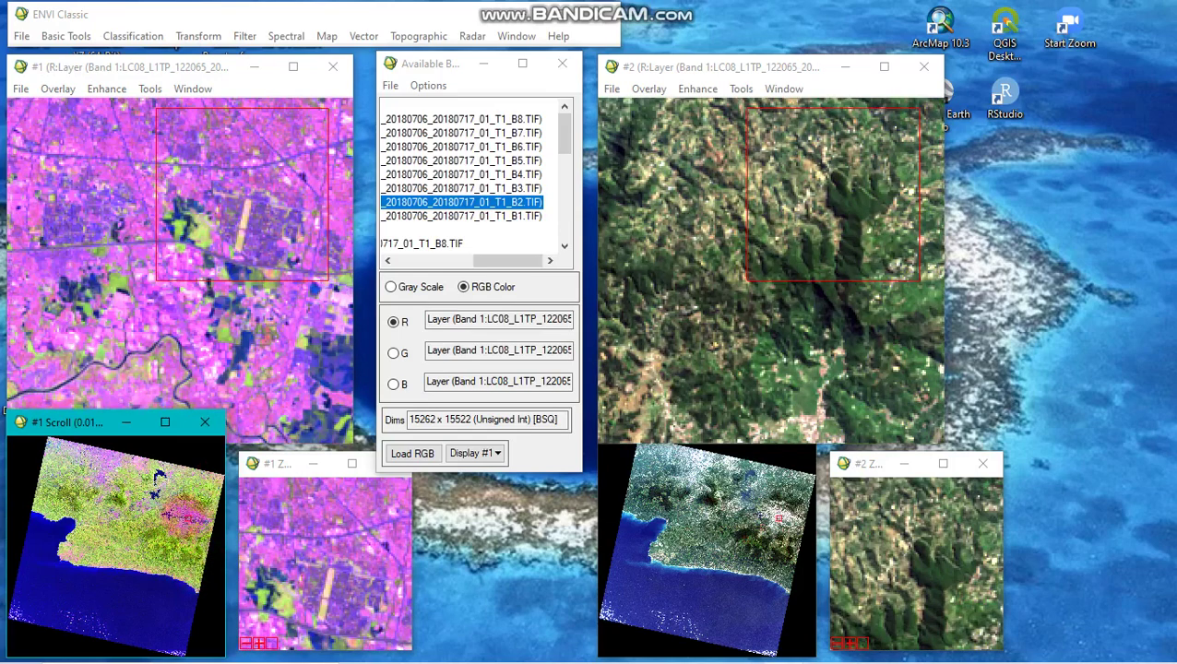
left_click(175, 528)
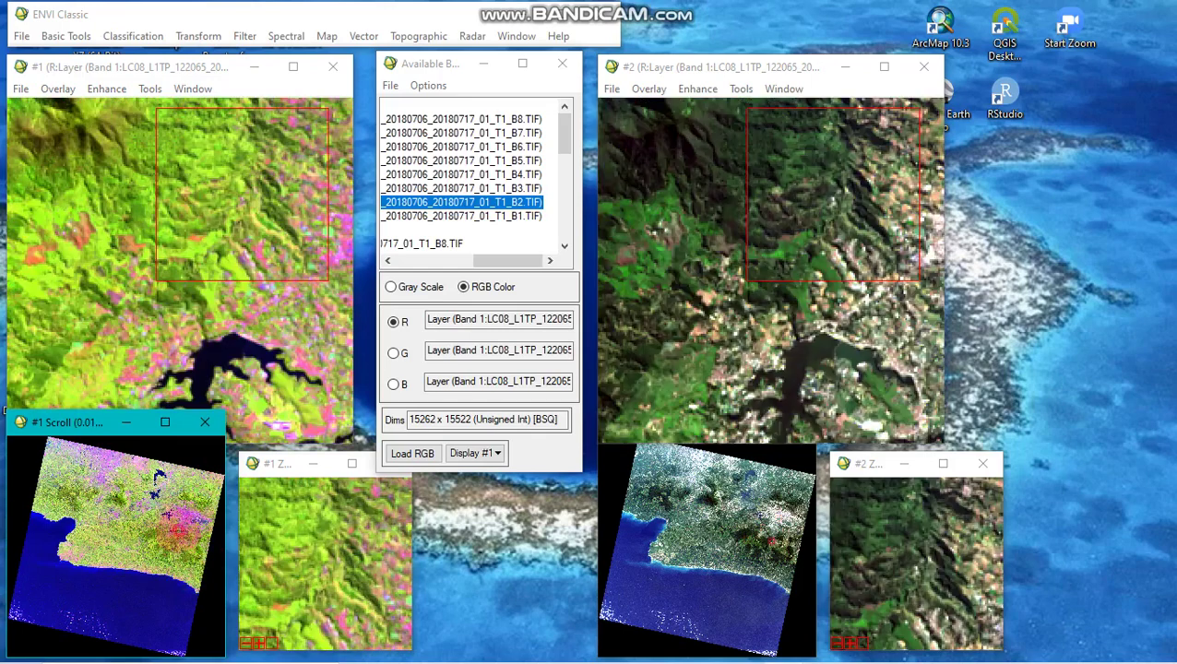
left_click(177, 529)
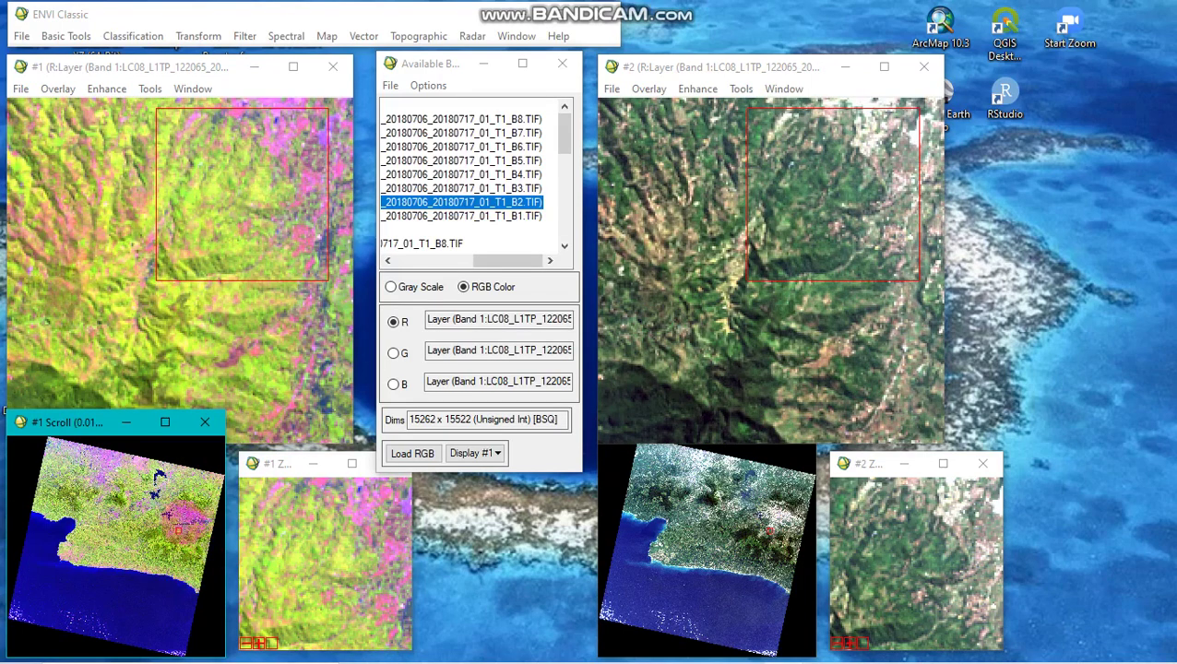
left_click(183, 522)
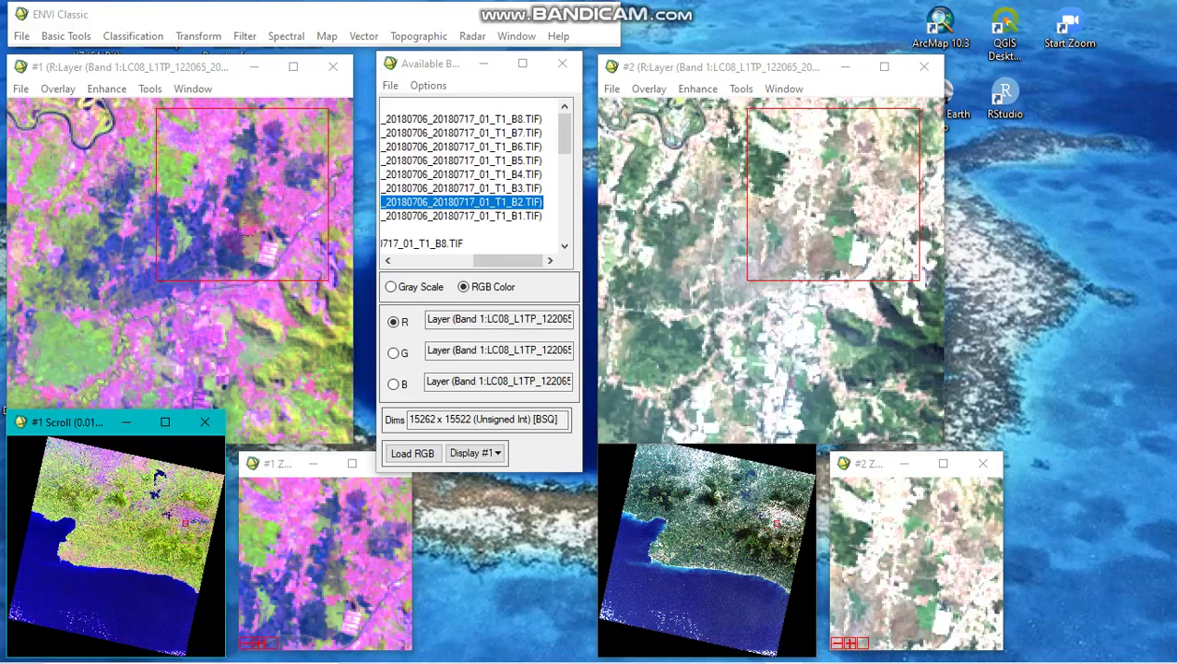
Step: Compare the farmland, vegetation and built-up areas between the agriculture composite in Display #1 and the natural color composite in Display #2
left_click(790, 192)
left_click(788, 205)
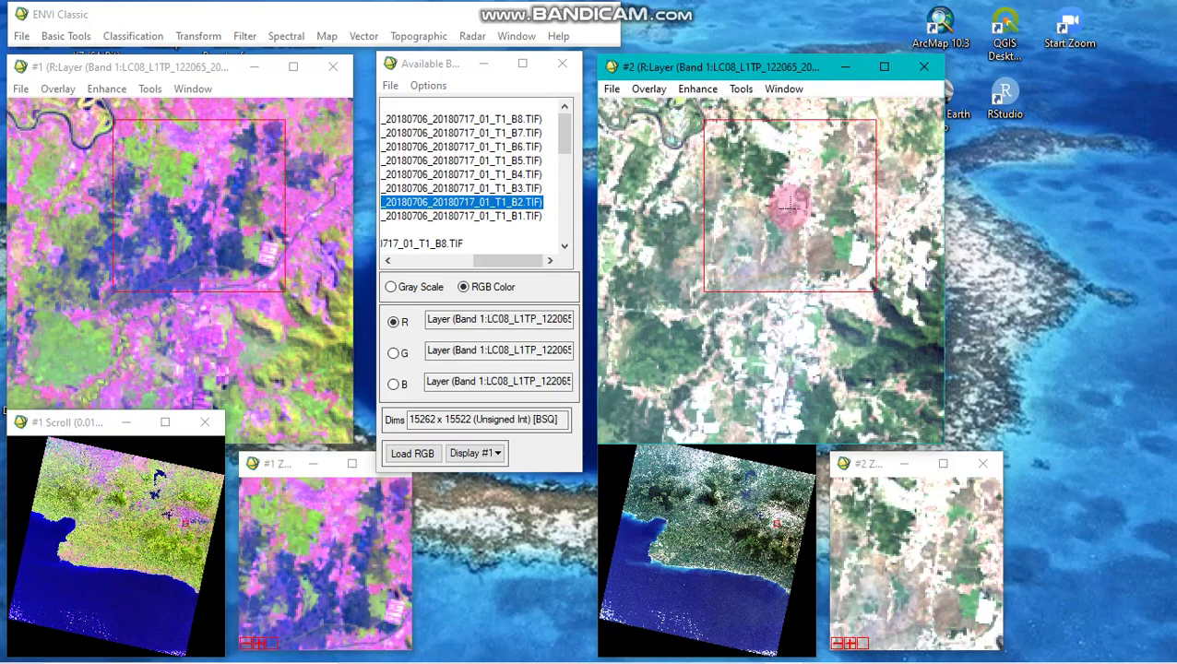
left_click_drag(788, 206, 774, 242)
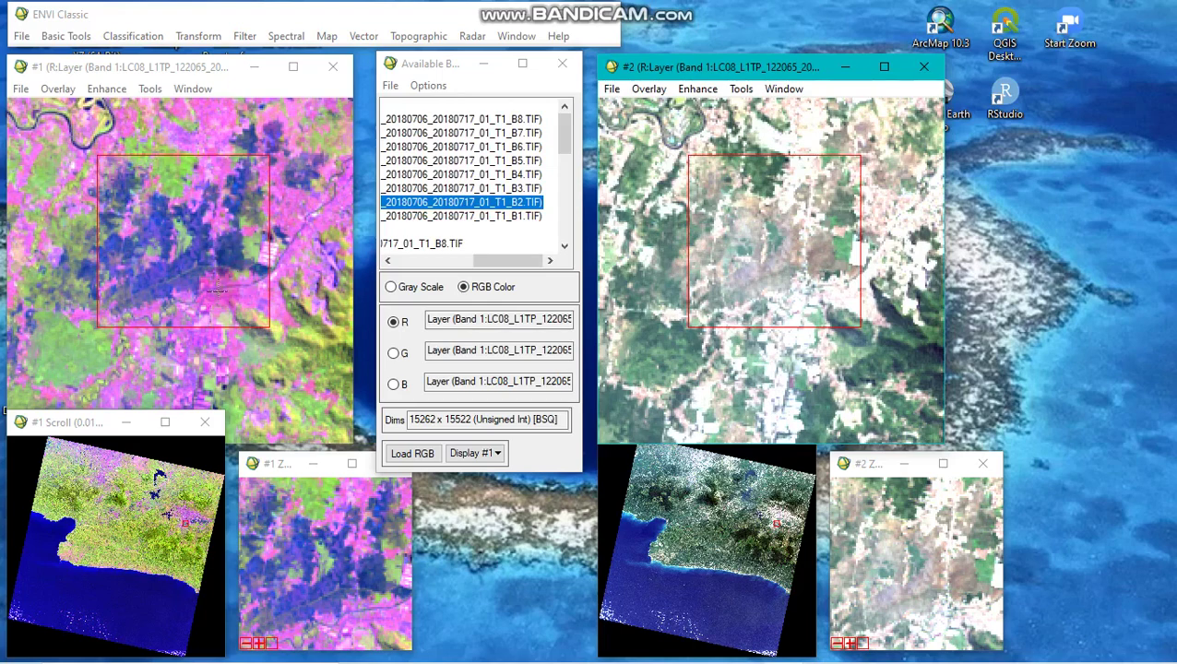
left_click_drag(766, 190, 756, 238)
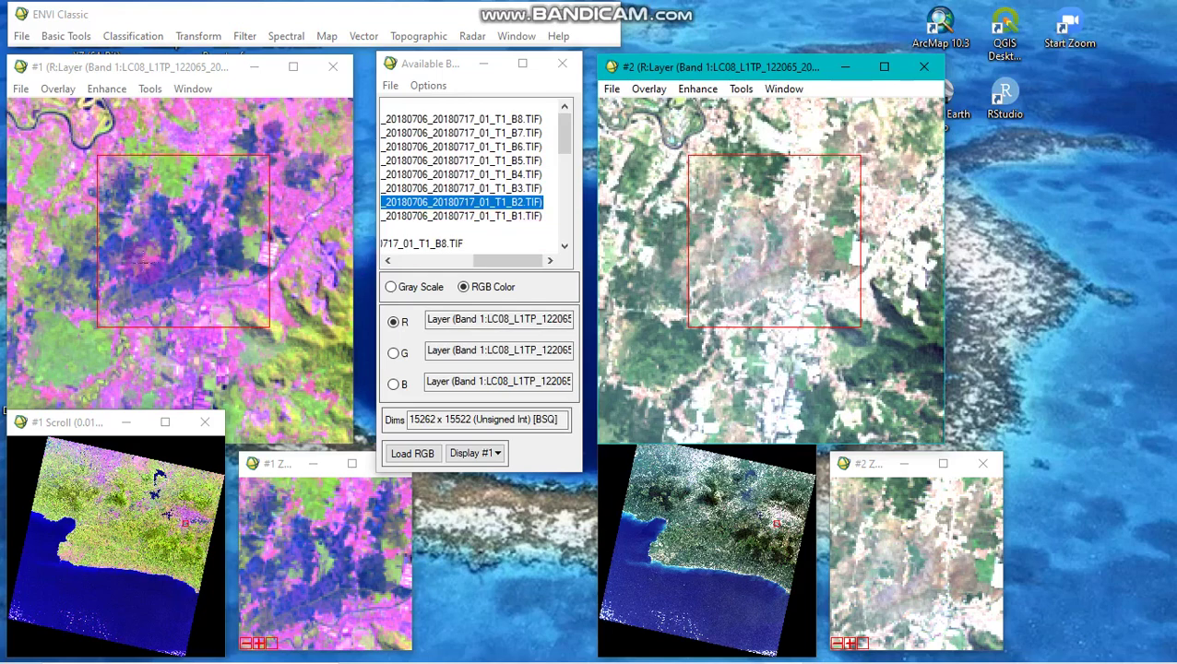
left_click_drag(762, 192, 795, 181)
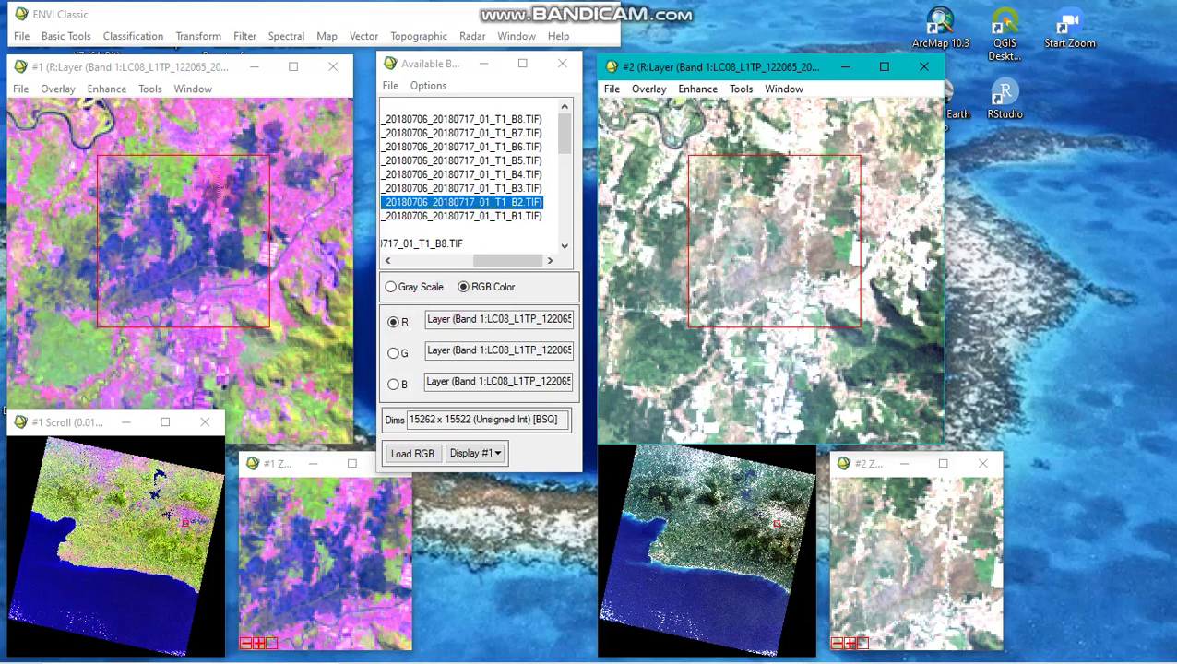
left_click_drag(670, 149, 770, 180)
mouse_move(170, 175)
left_mouse_down()
mouse_move(152, 172)
mouse_move(164, 168)
left_mouse_up()
left_click_drag(678, 164, 702, 362)
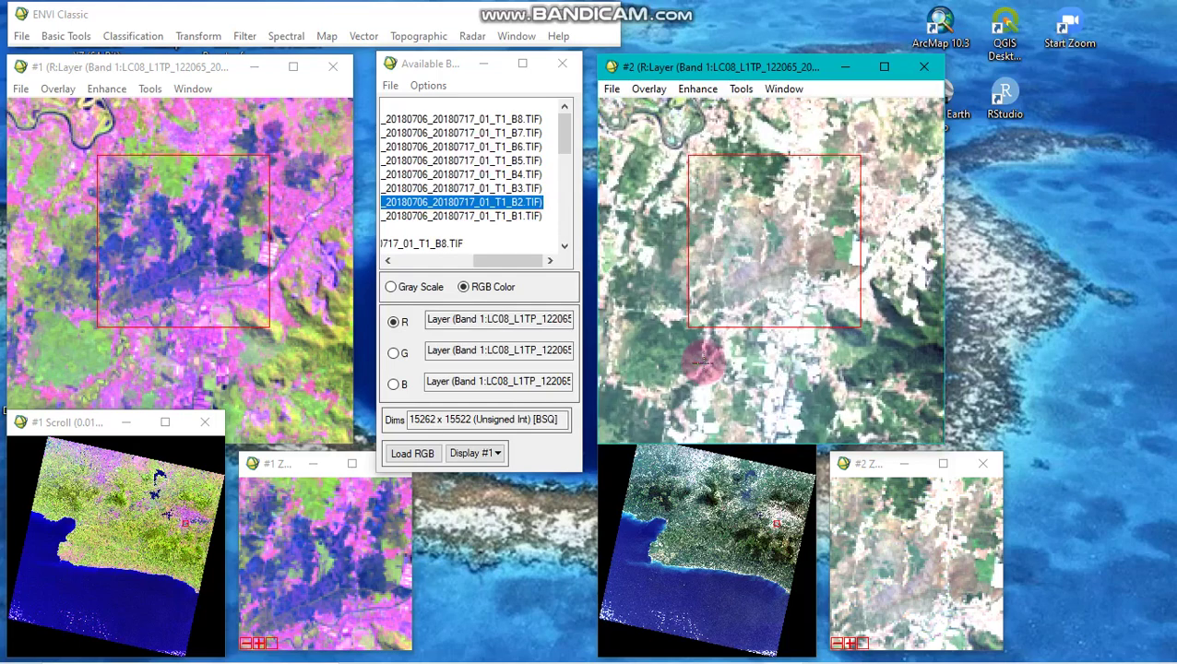
left_click(319, 272)
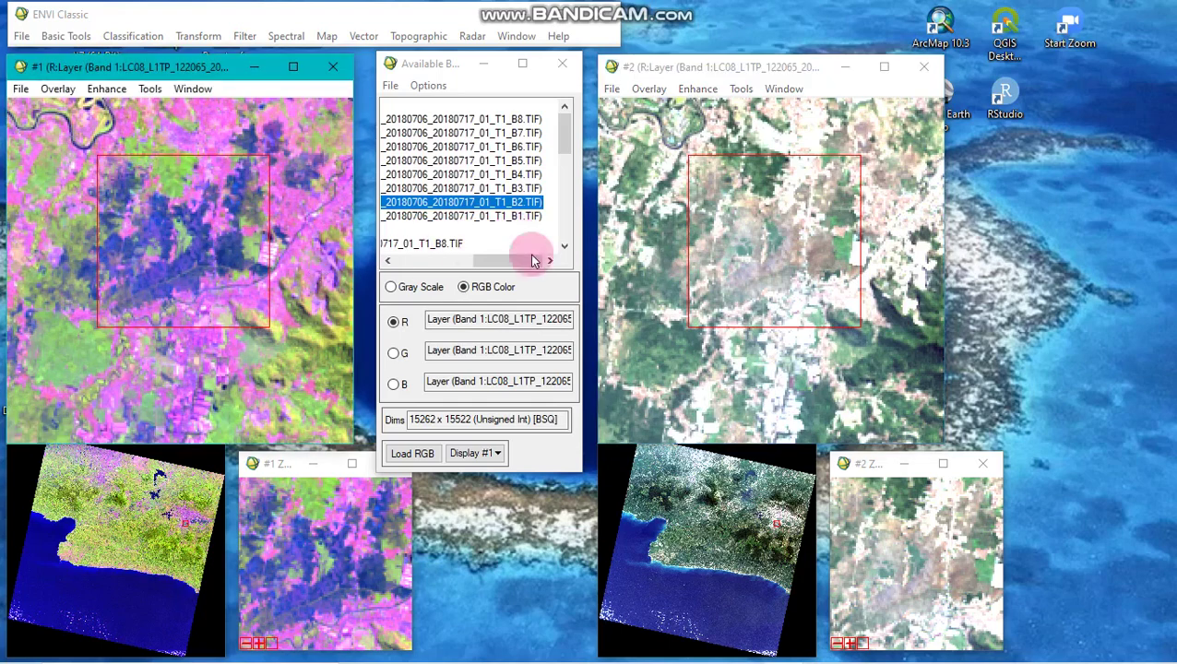
left_click_drag(704, 140, 645, 180)
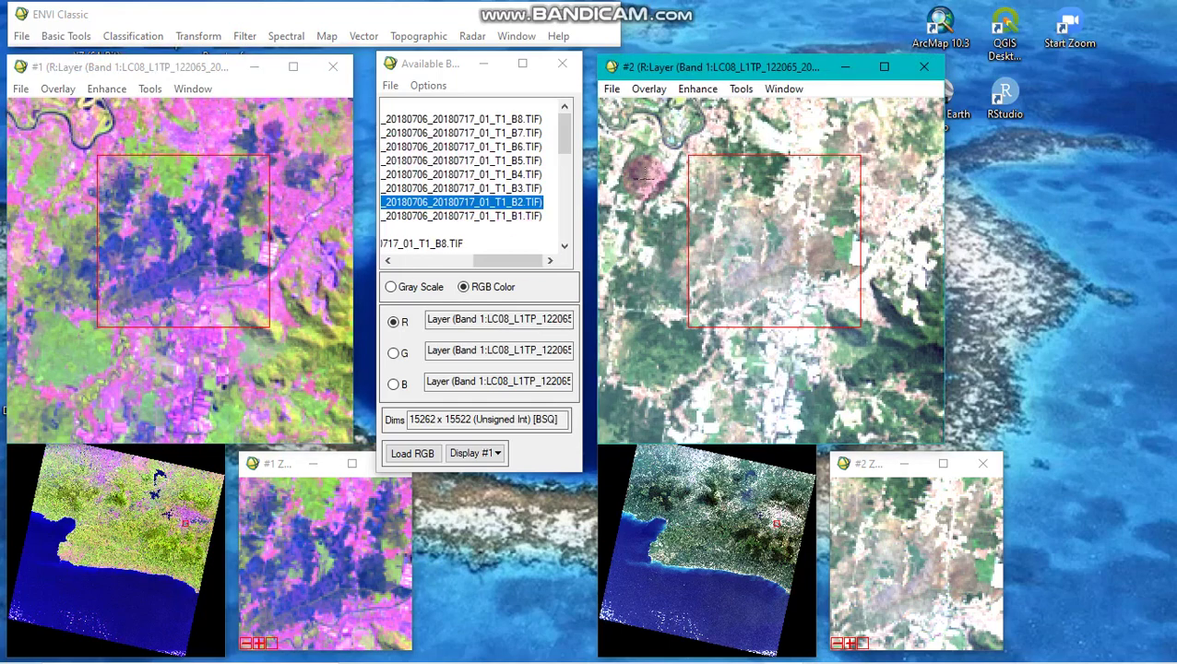
left_click(643, 178)
left_click(285, 201)
Step: Open a new empty display and arrange its image window beside the Display #2 image window
left_click(480, 452)
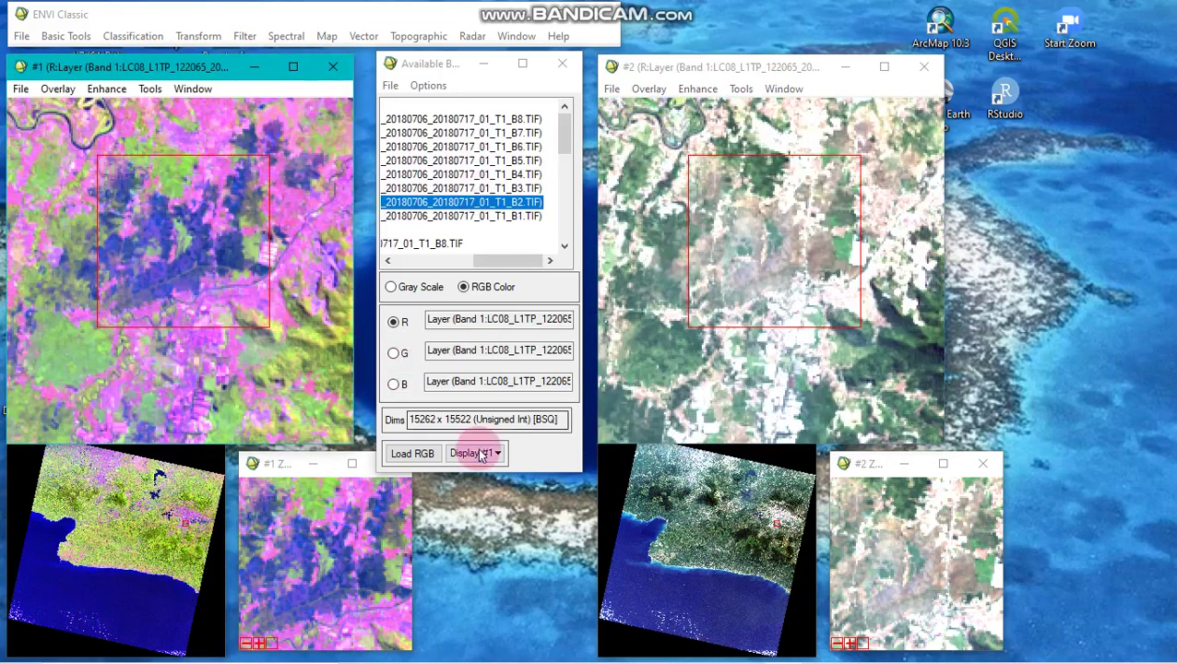
left_click(481, 453)
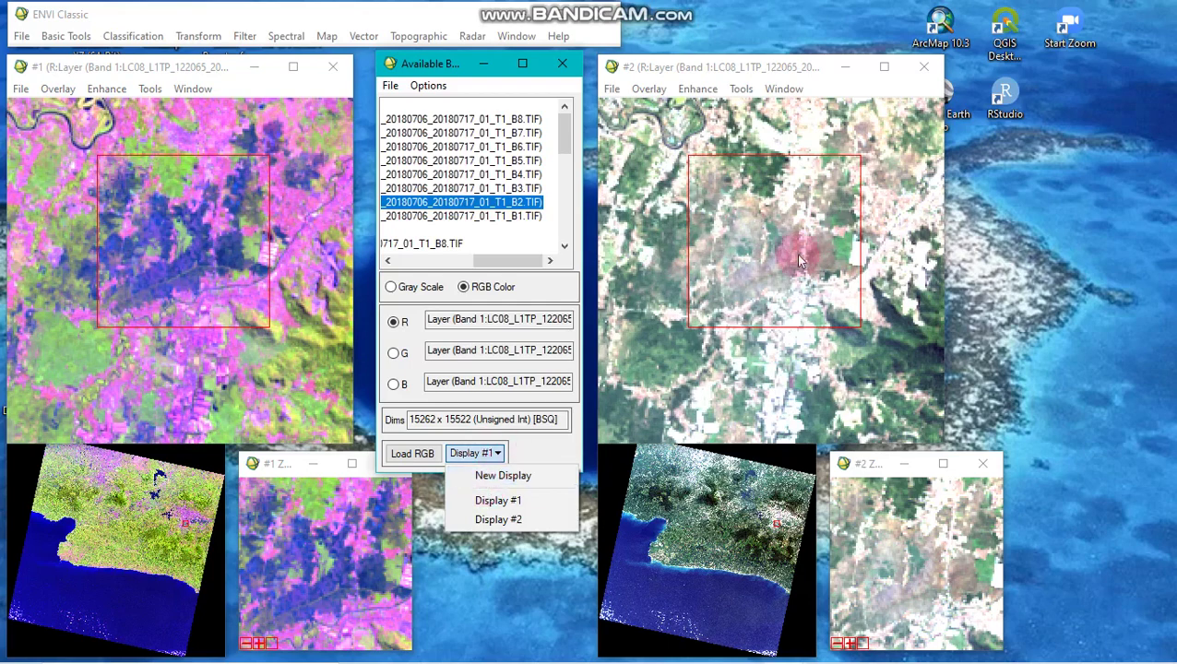
left_click(518, 477)
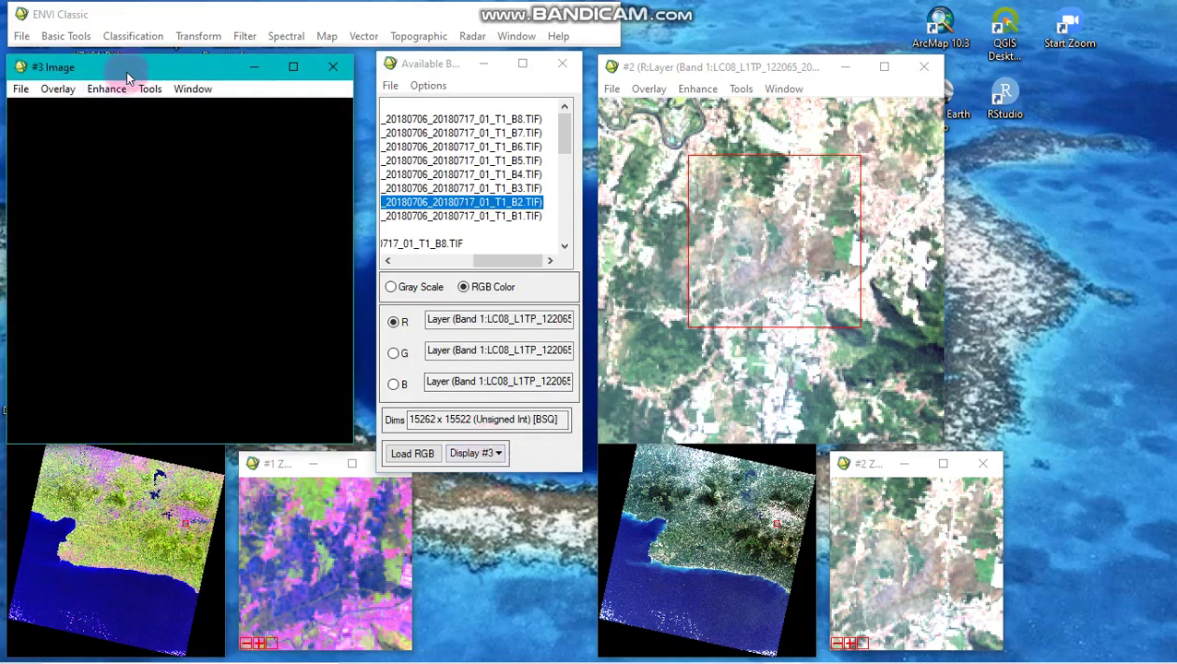
left_click_drag(129, 73, 1003, 62)
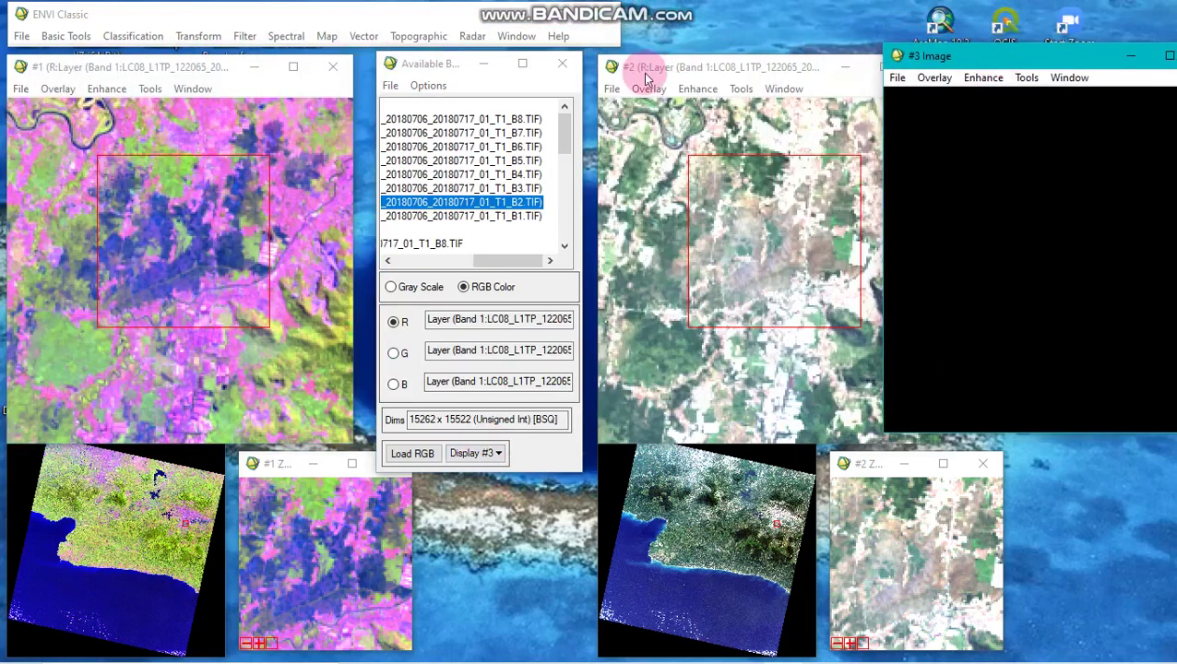
left_click_drag(646, 70, 595, 70)
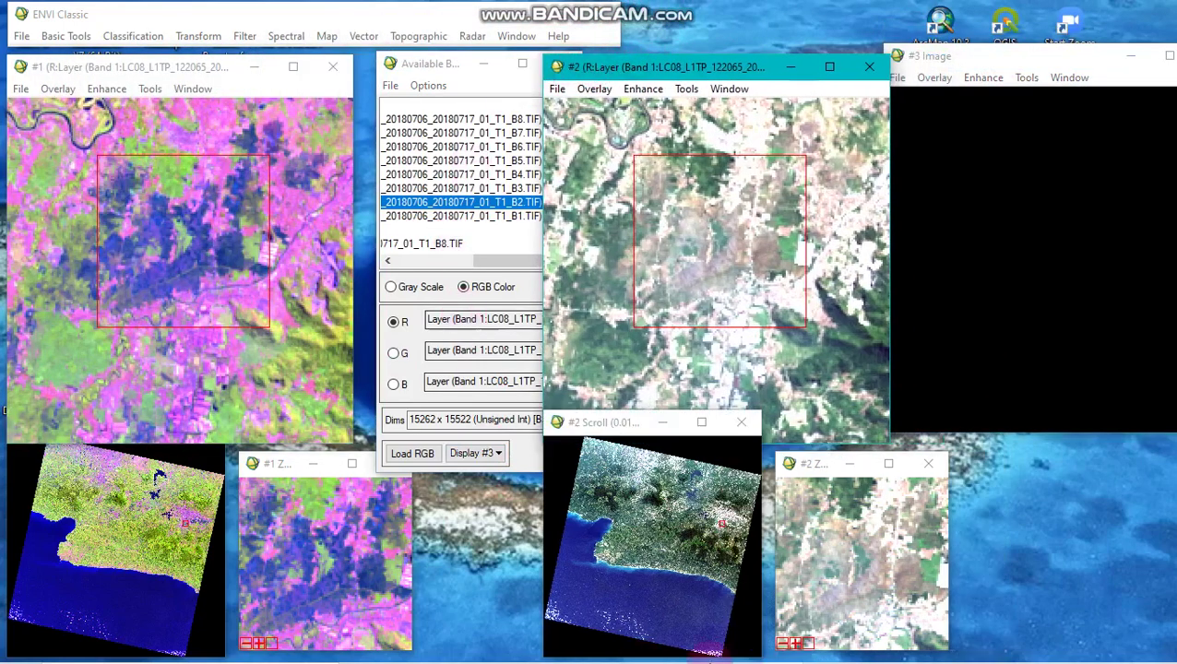
Step: Switch to the Word document, consult the composite band table for another combination, and return to ENVI Classic
mouse_move(743, 655)
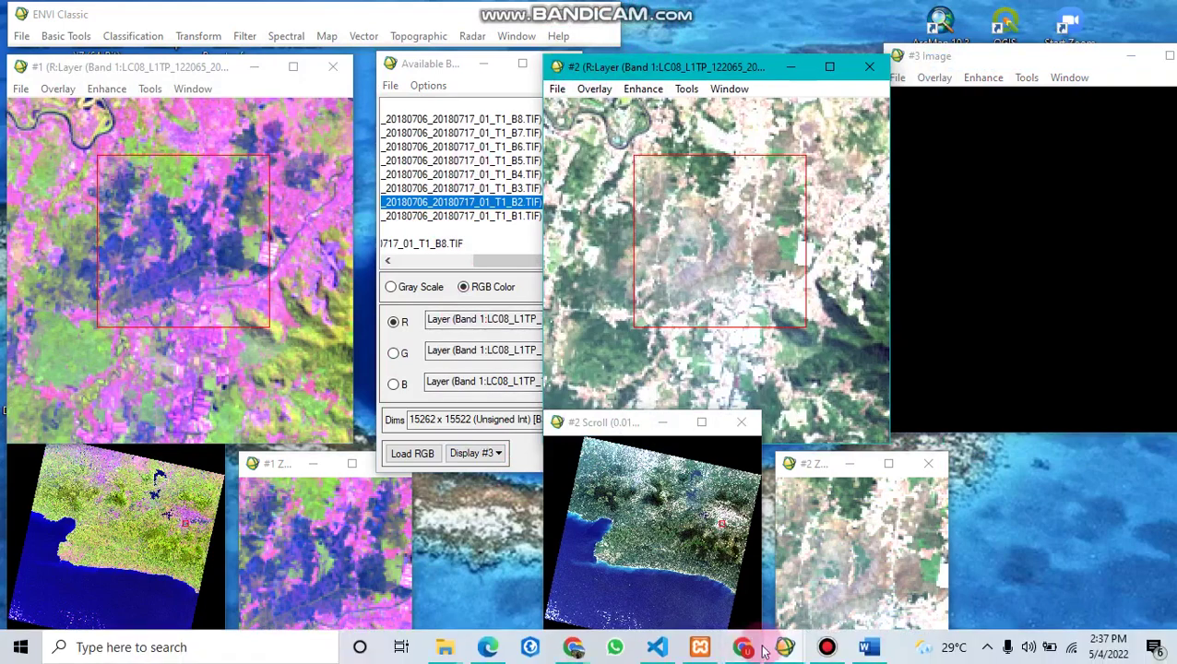
left_click(868, 647)
key("ctrl+v")
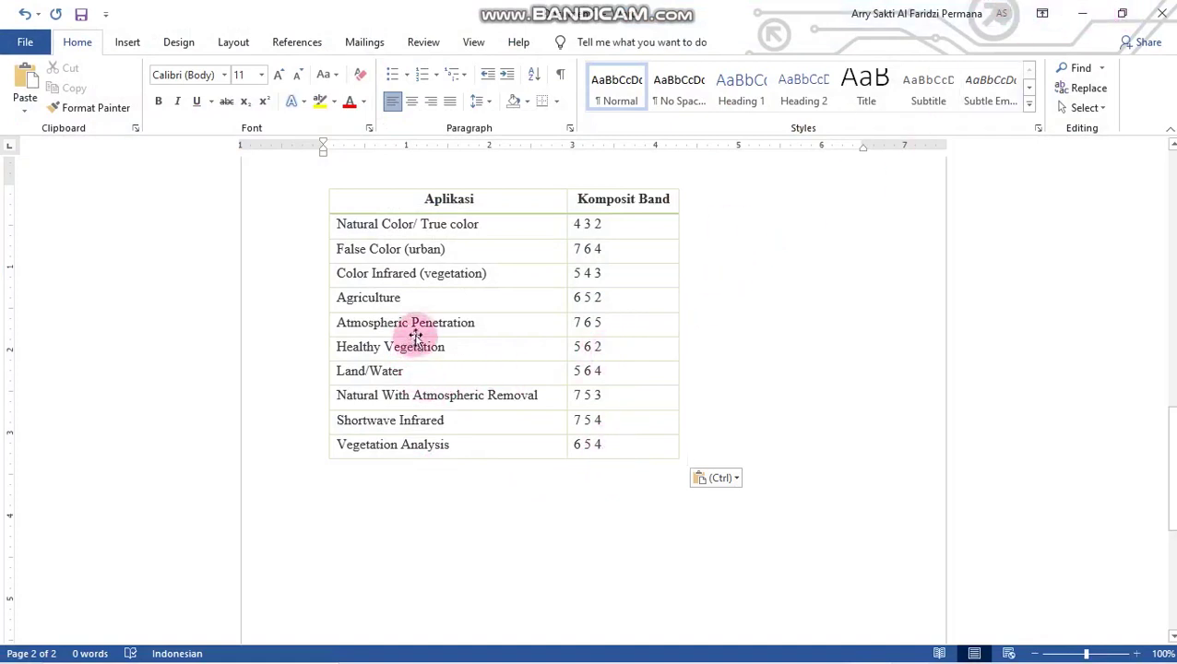
left_click(1084, 12)
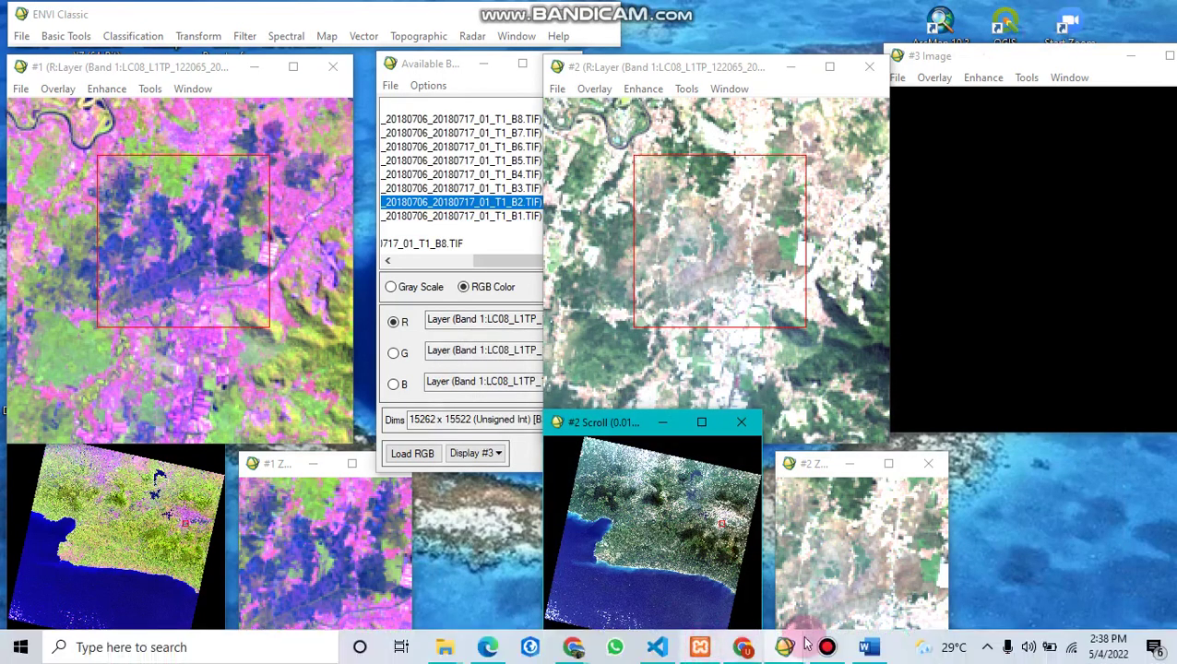
left_click(873, 647)
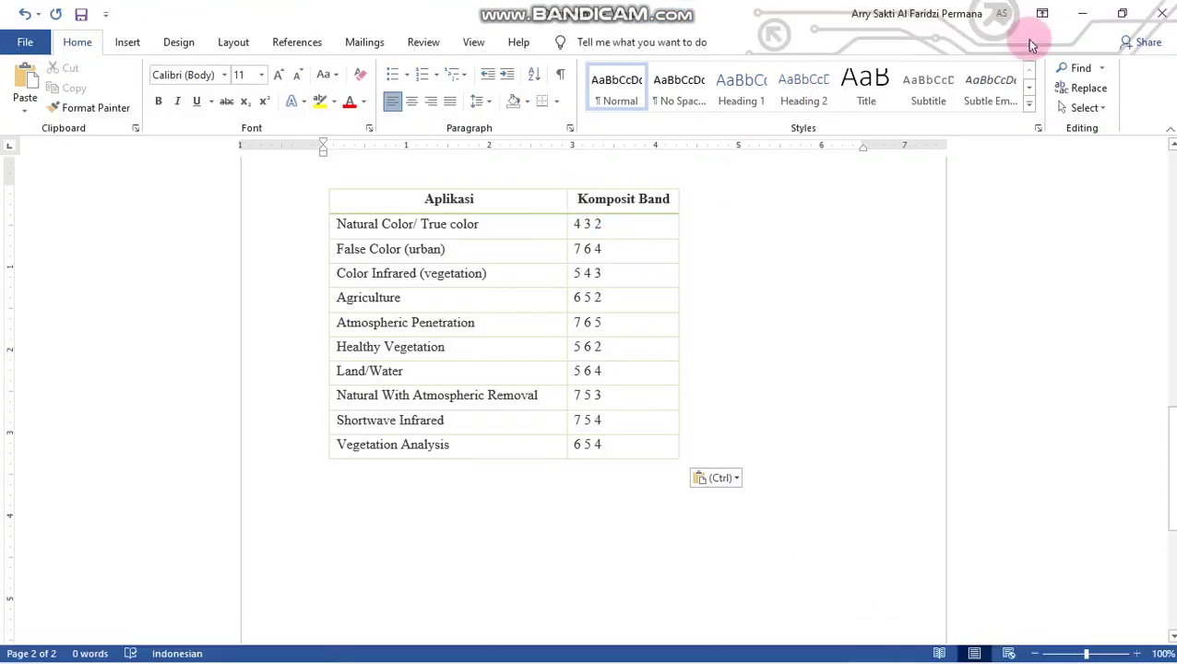
left_click(1075, 15)
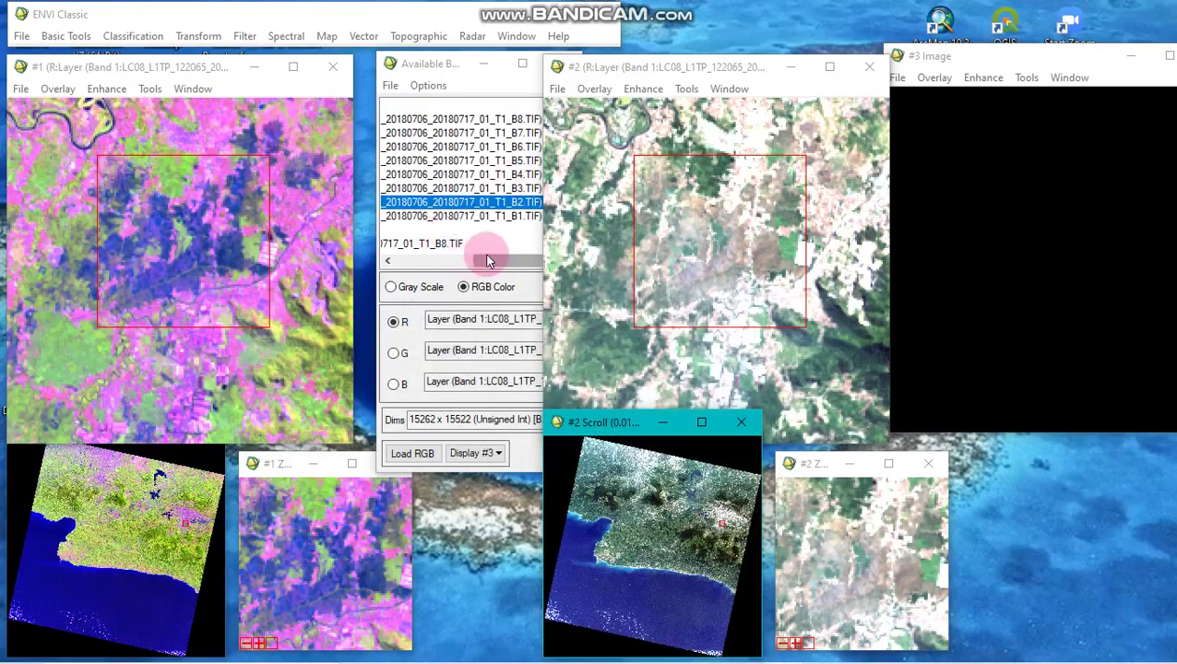
Step: Load an RGB composite into Display #3 with B7 as red, B6 as green and B4 as blue, and view the northern area
left_click(471, 455)
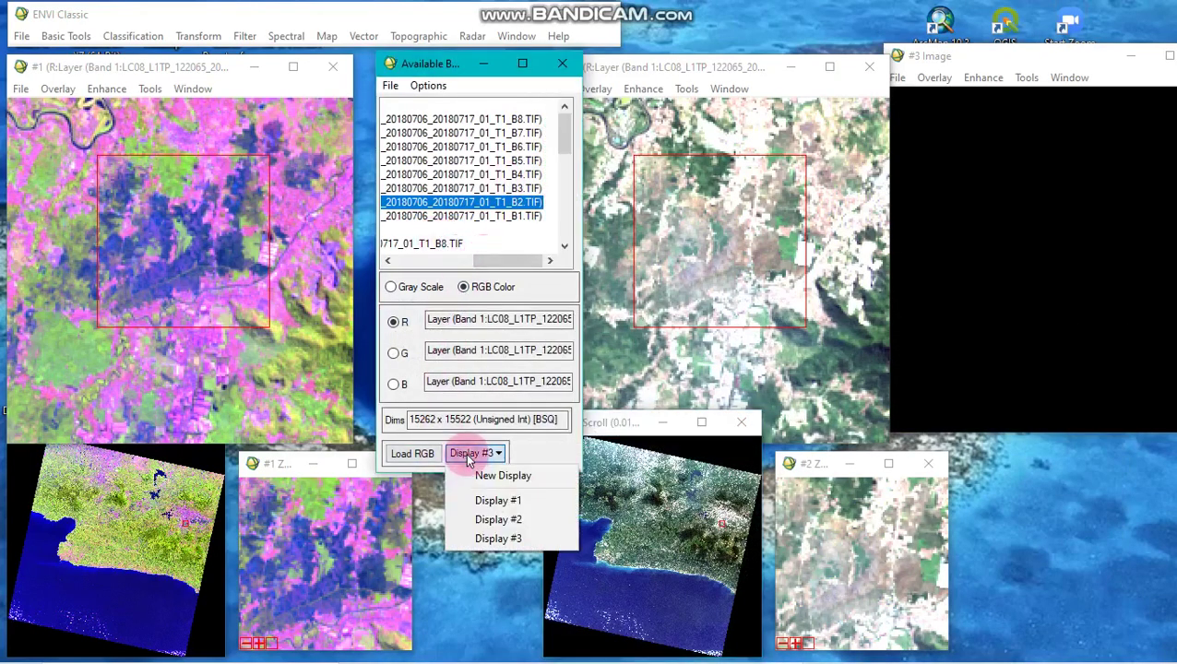
left_click(497, 538)
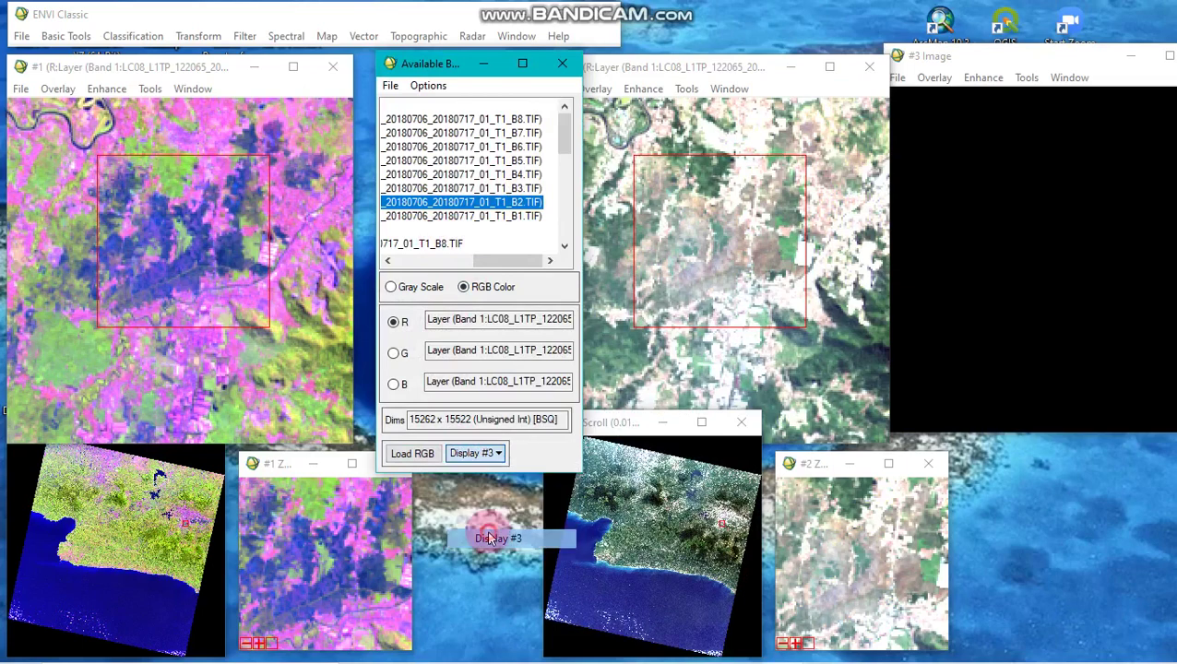
left_click(511, 135)
left_click(511, 147)
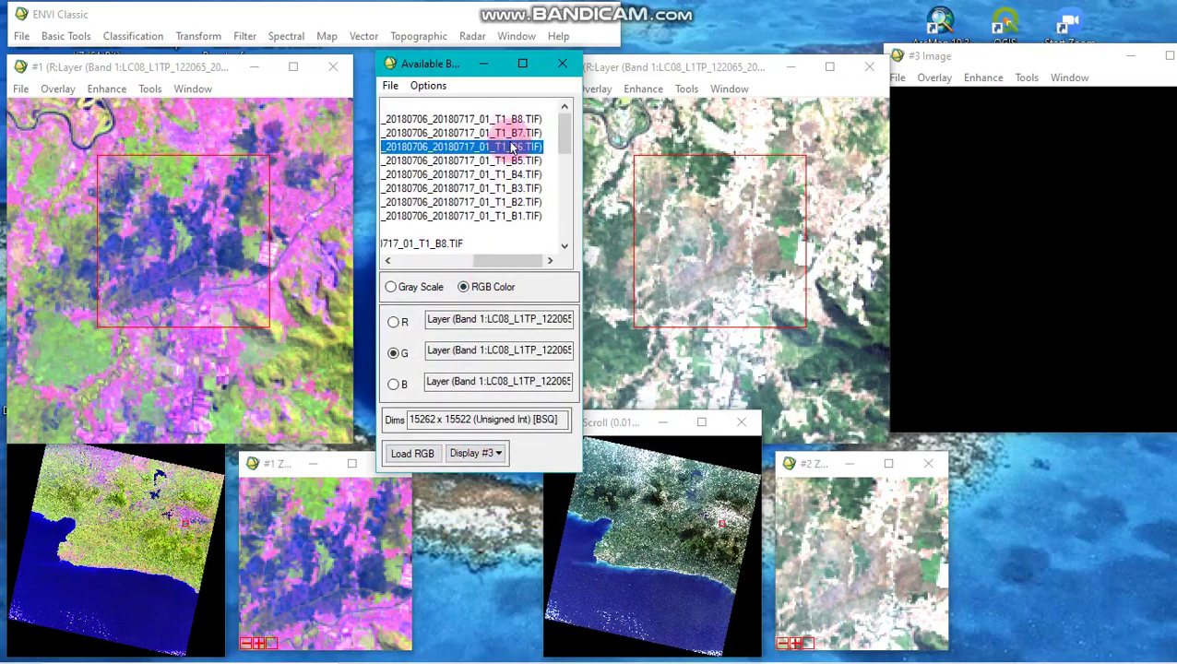
left_click(512, 174)
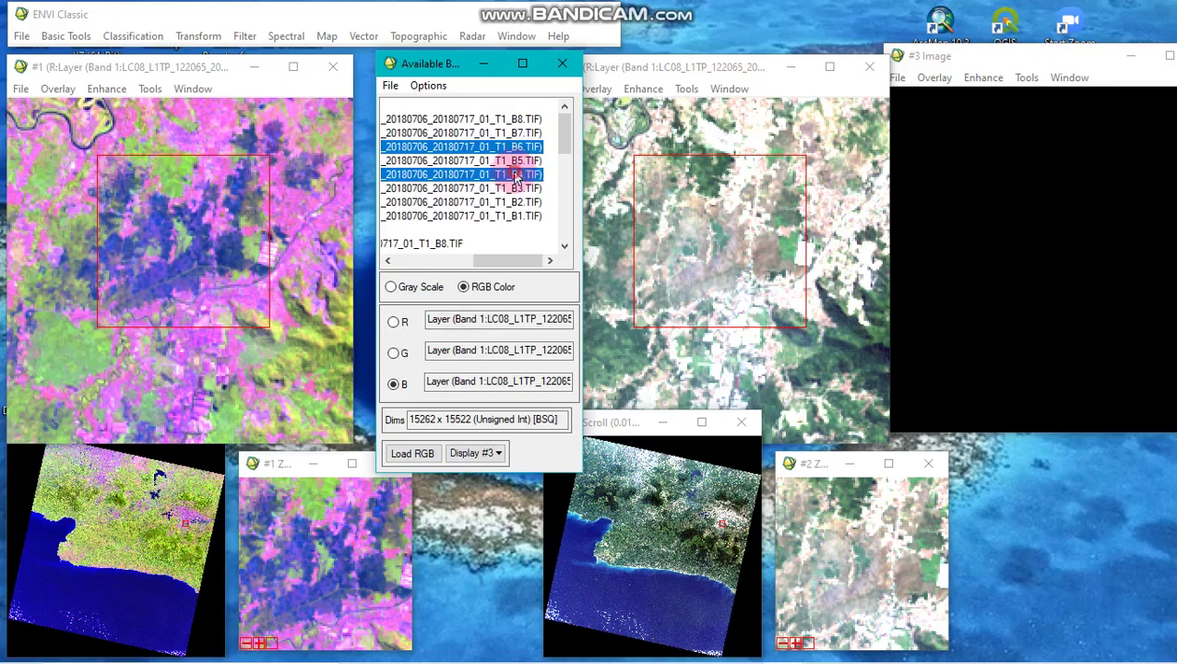
left_click(414, 453)
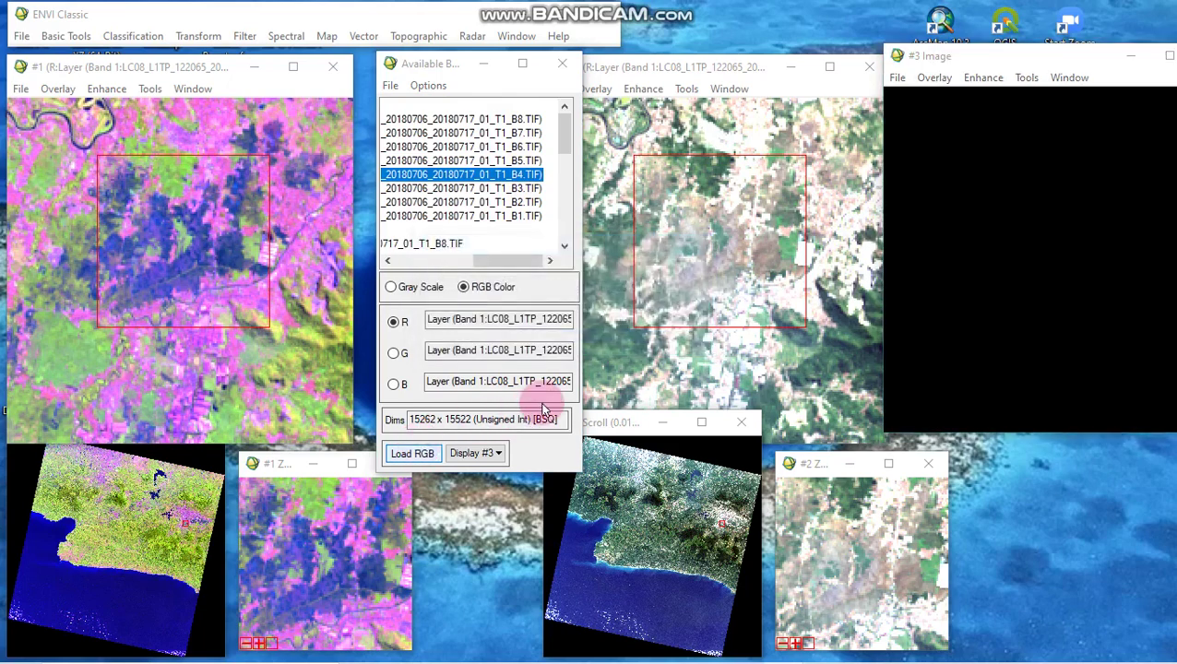
left_click(989, 475)
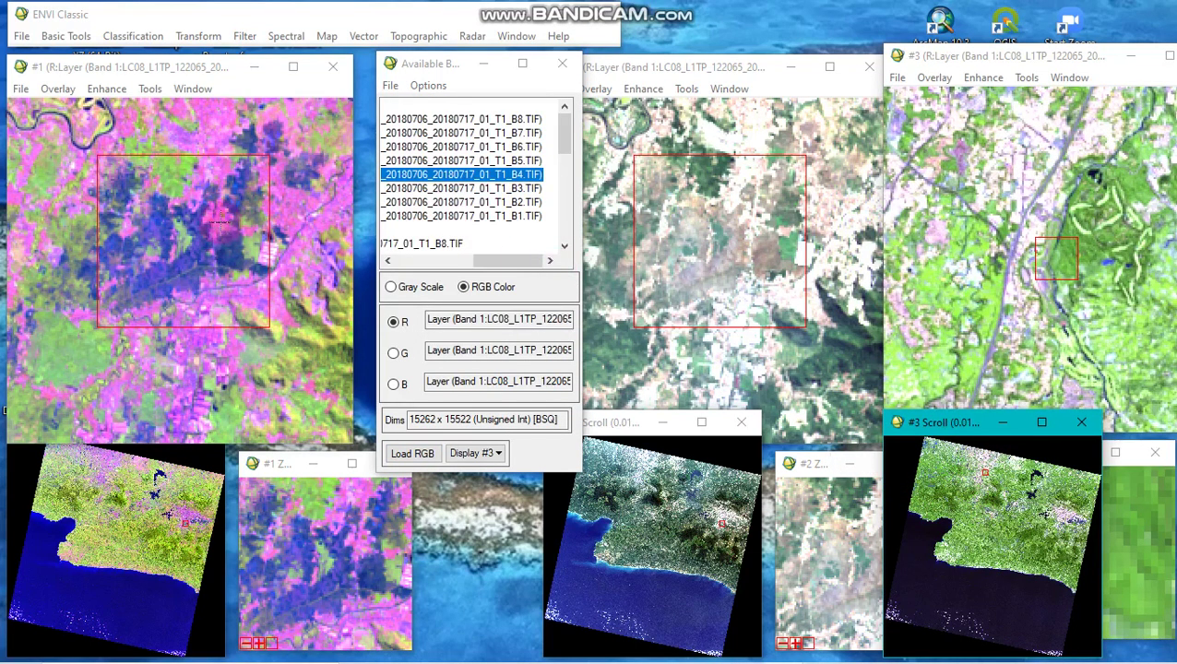
Step: Rearrange the Display #2 and Display #3 image windows so all three displays sit side by side
left_click_drag(615, 72, 550, 66)
left_click_drag(917, 55, 869, 65)
left_click_drag(659, 64, 586, 61)
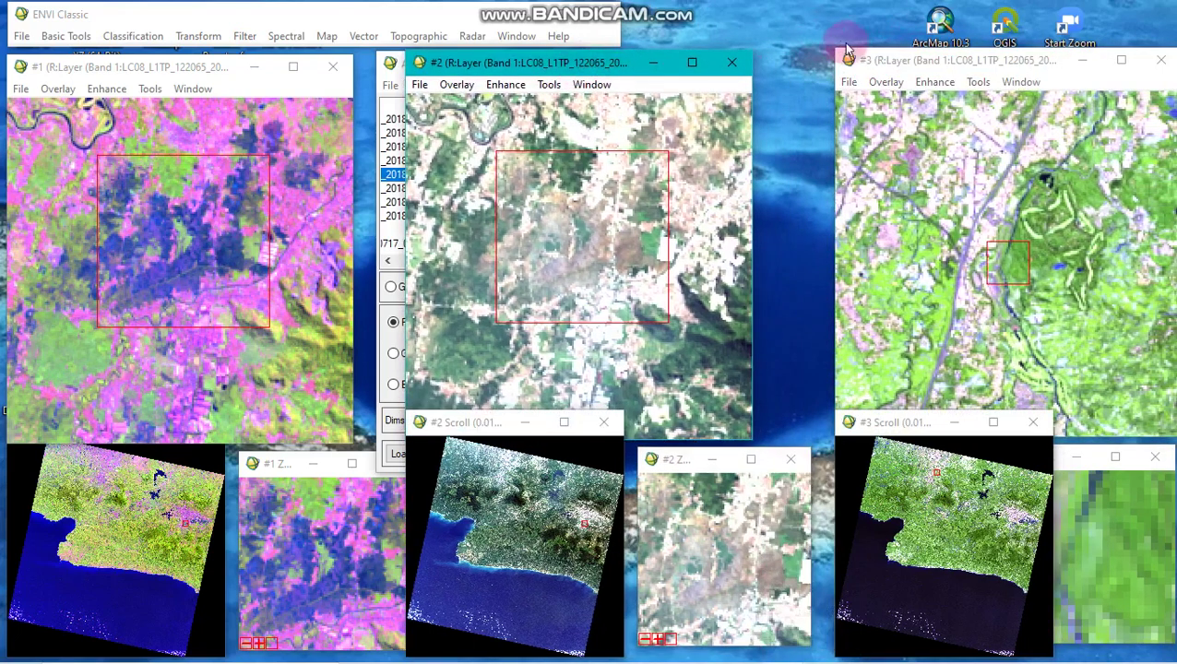
left_click_drag(886, 62, 829, 65)
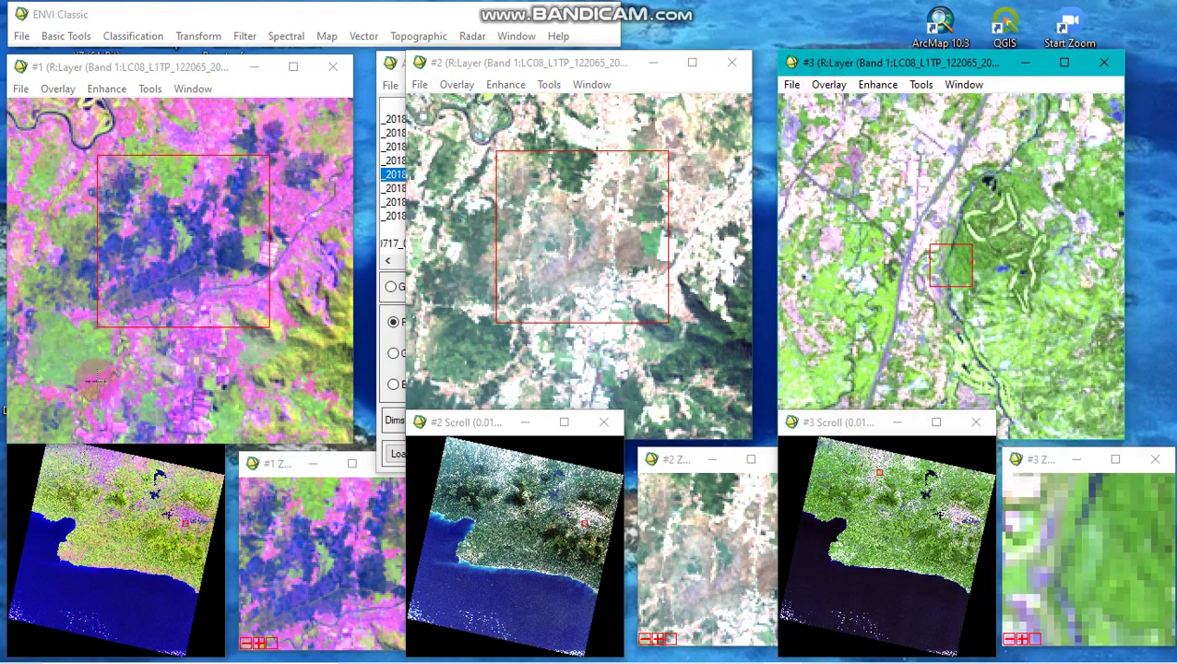
Step: View the northern mountain area in Display #1 and try to link Display #3 with the other two displays
left_click(119, 506)
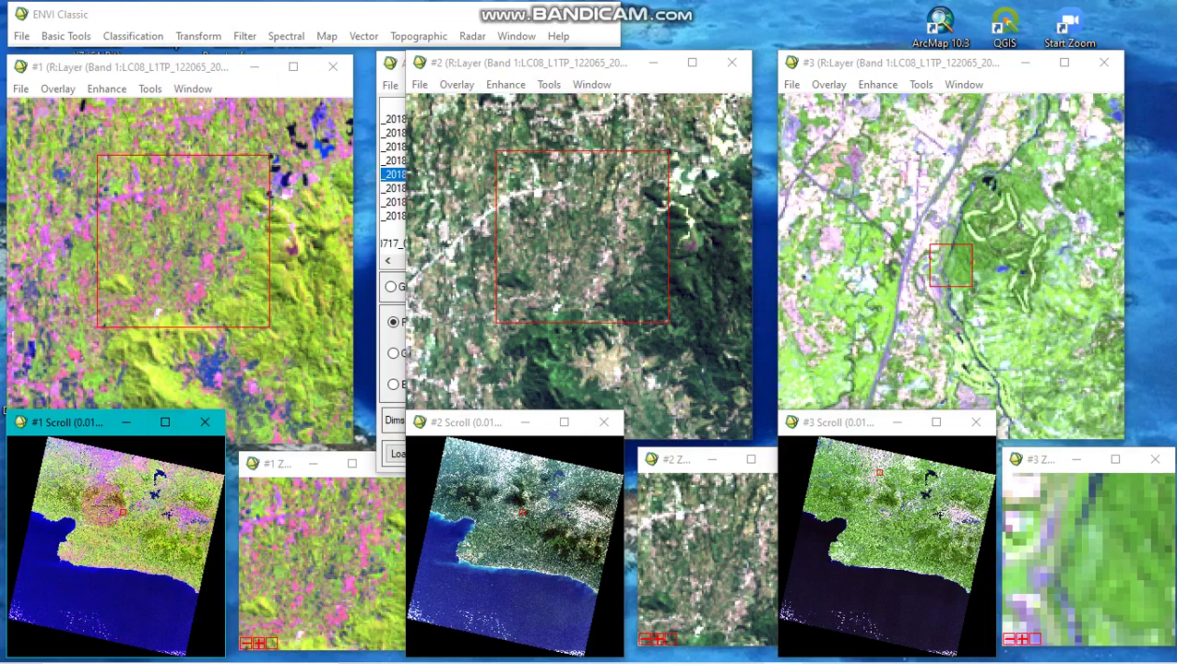
left_click(122, 486)
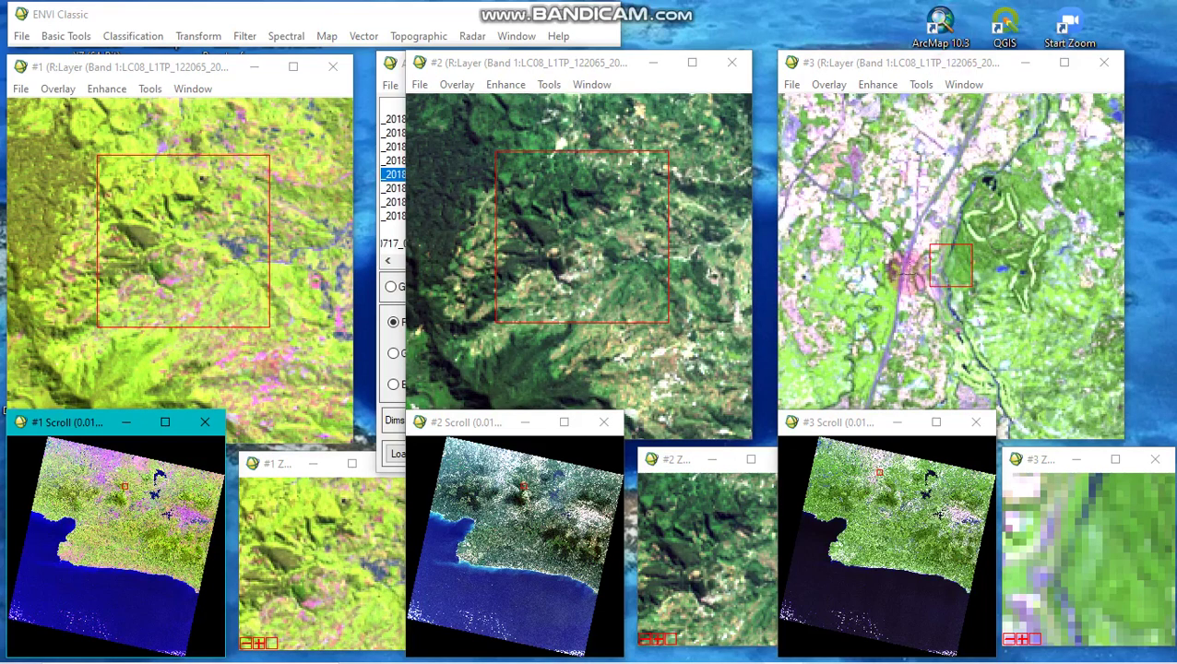
right_click(861, 226)
left_click(913, 237)
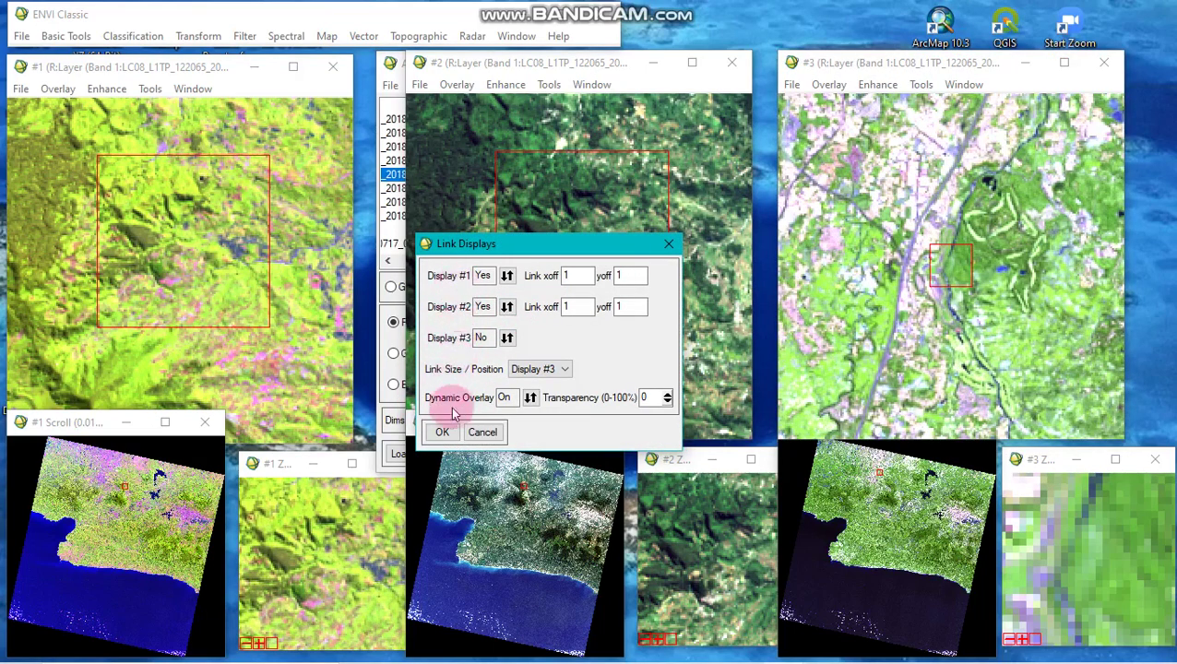
left_click(443, 433)
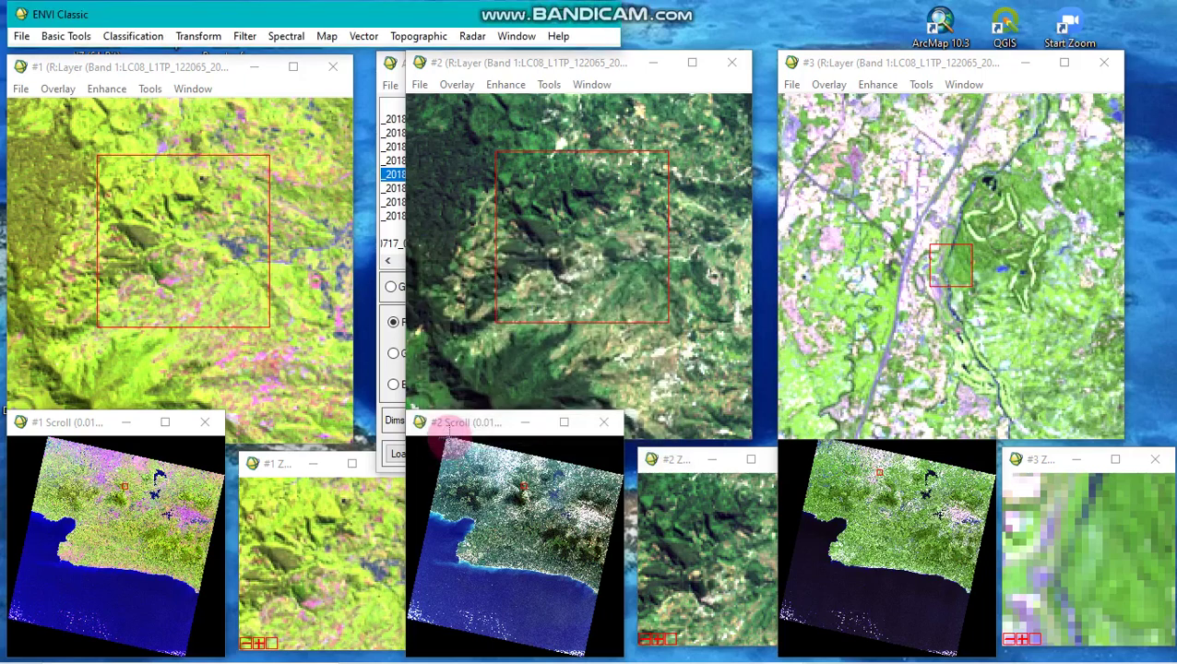
Step: Unlink Display #1, then link Display #1, Display #2 and Display #3 together with dynamic overlay on and Display #1 as position reference
right_click(251, 211)
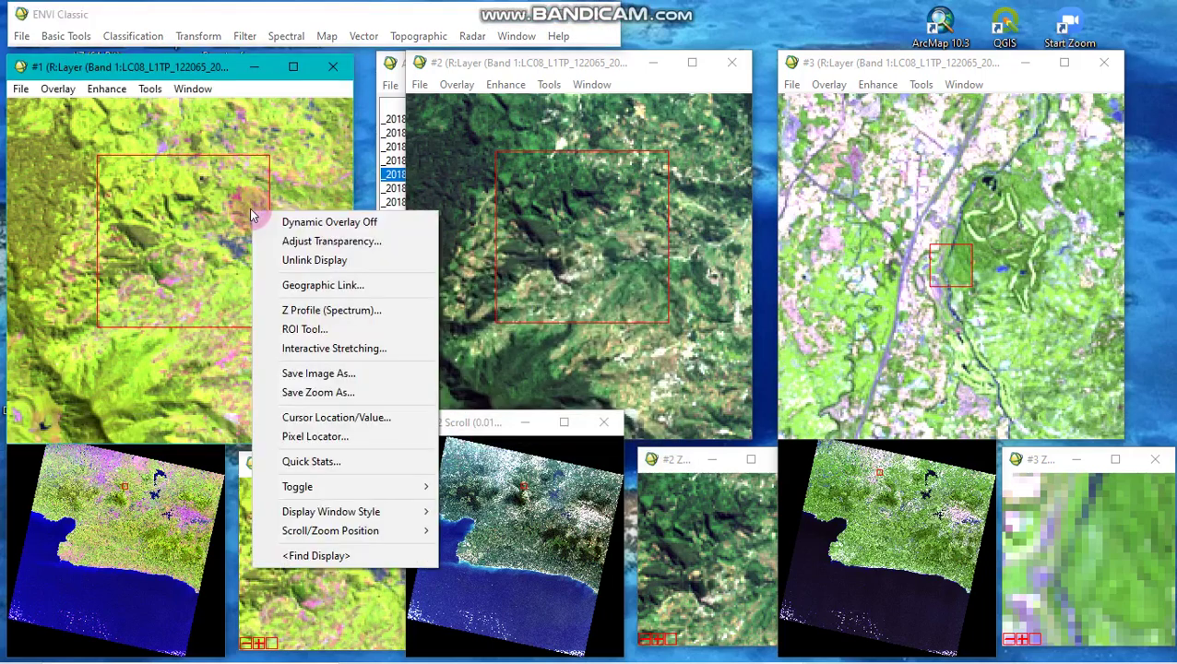
left_click(363, 260)
right_click(581, 257)
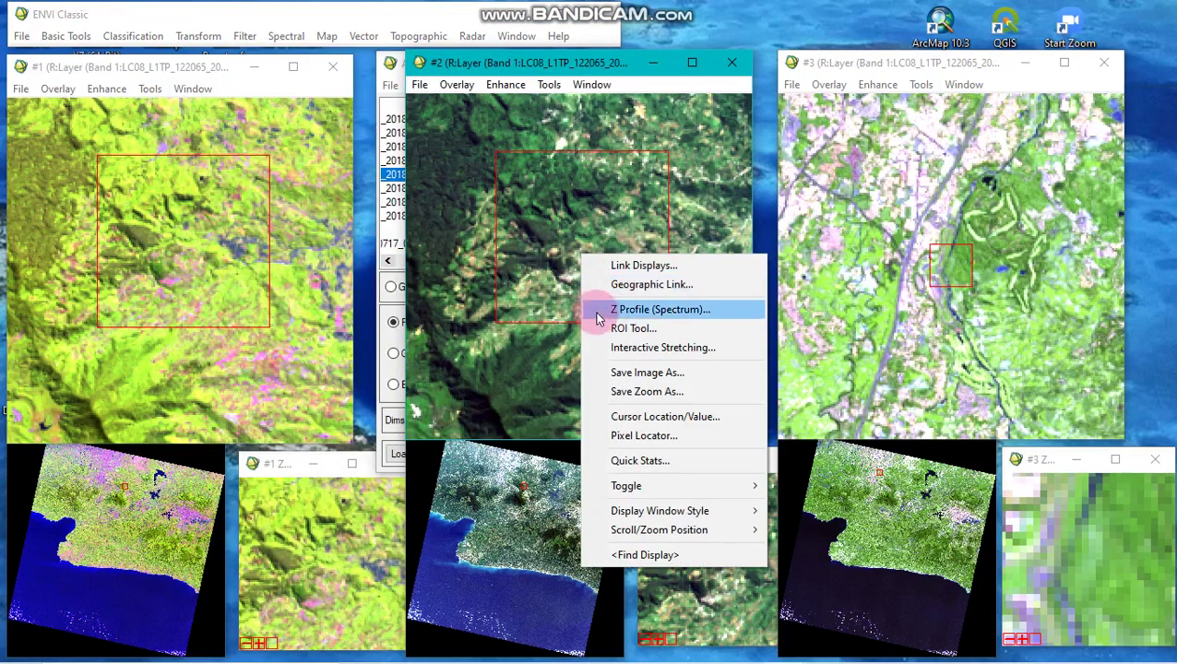
left_click(201, 201)
right_click(199, 201)
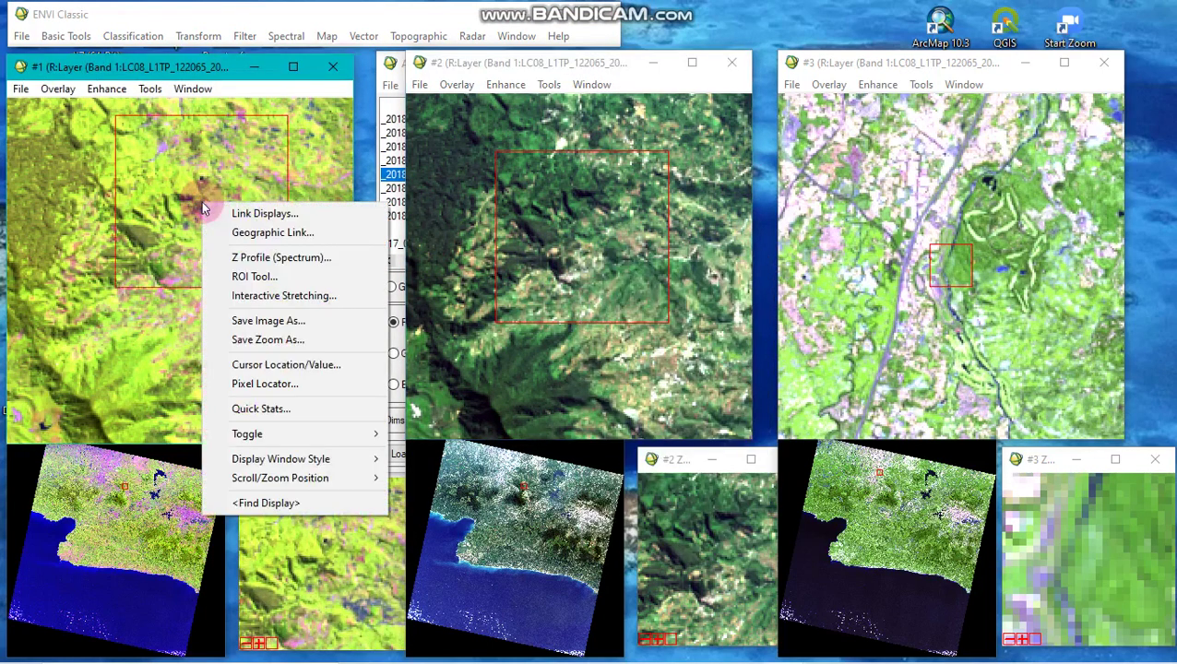
left_click(220, 215)
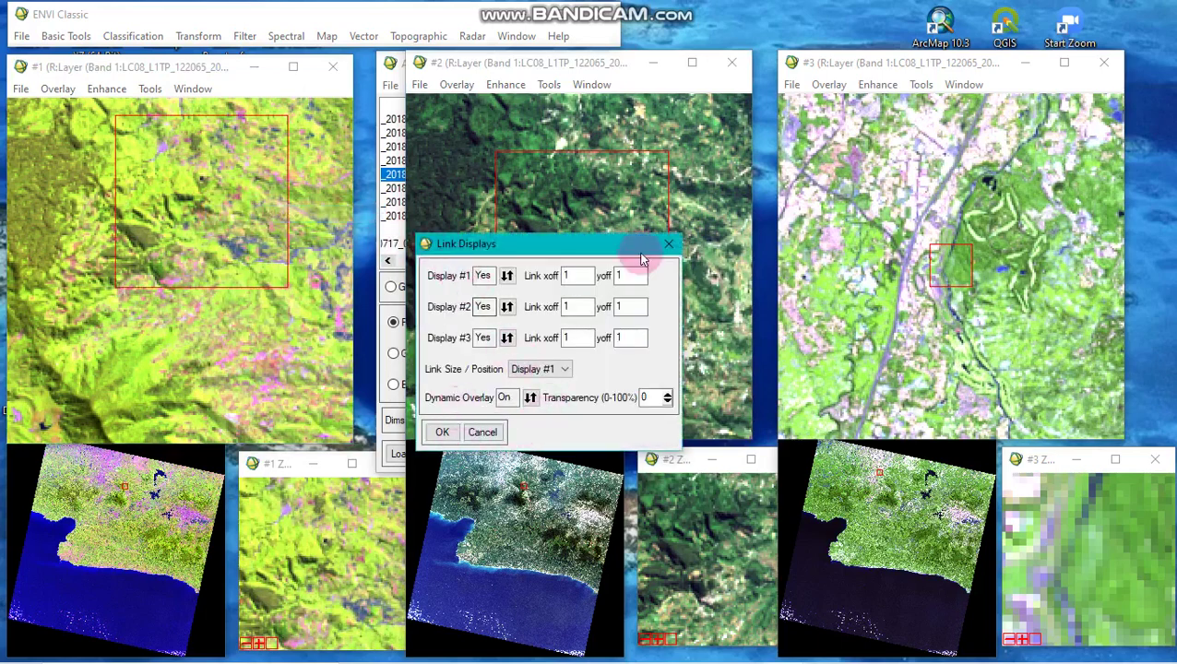
left_click(444, 433)
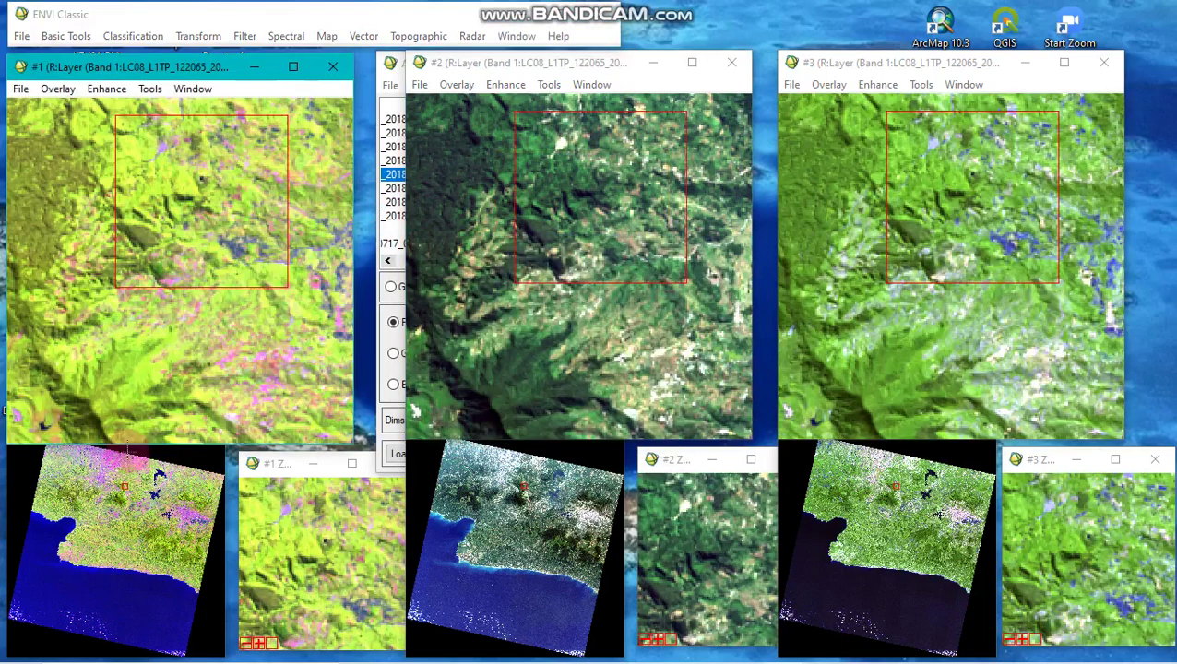
Step: Compare the mountain slopes, farmland and river area across the three linked composites
left_click(129, 484)
left_click(554, 503)
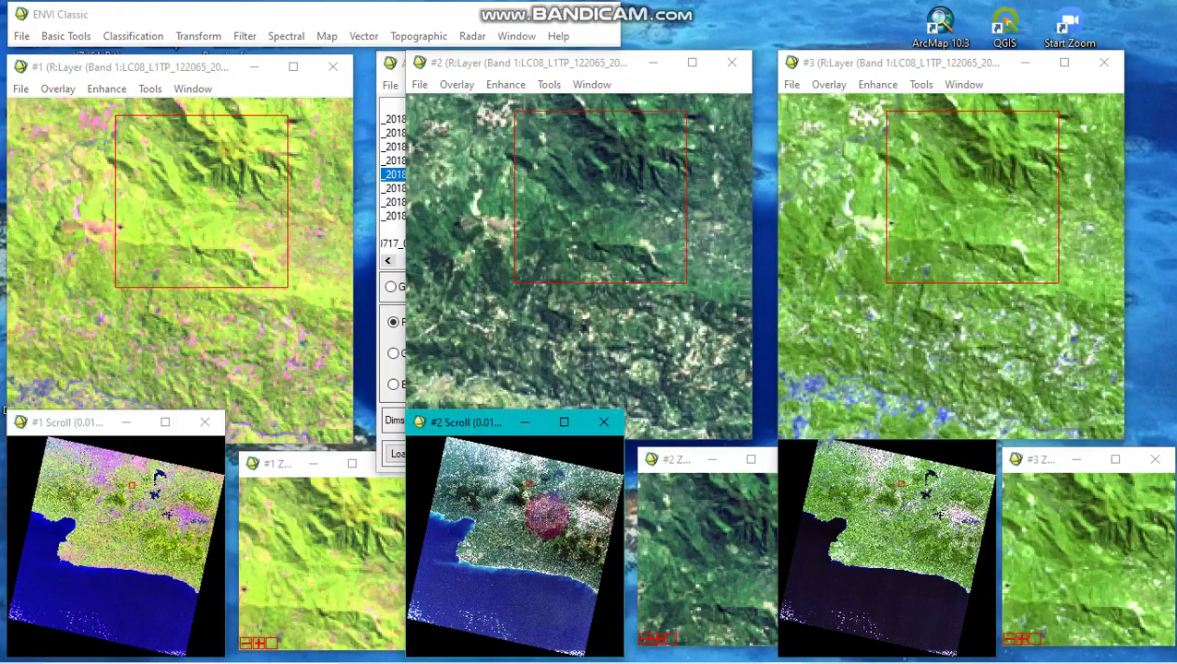
left_click(537, 504)
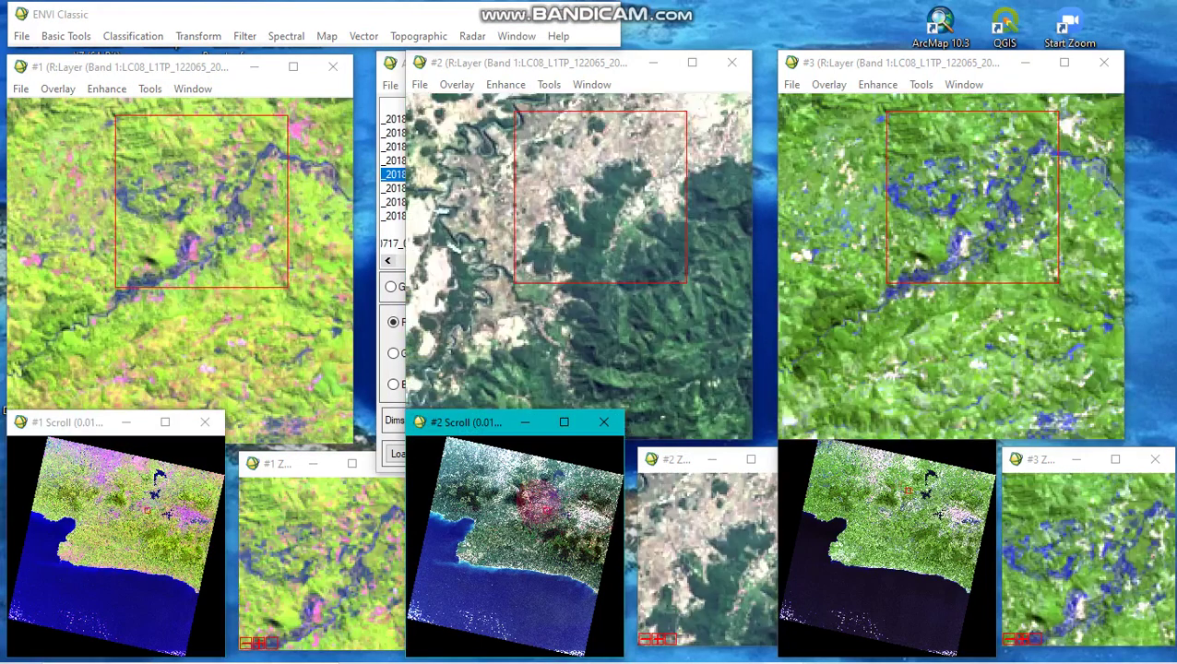
left_click(540, 499)
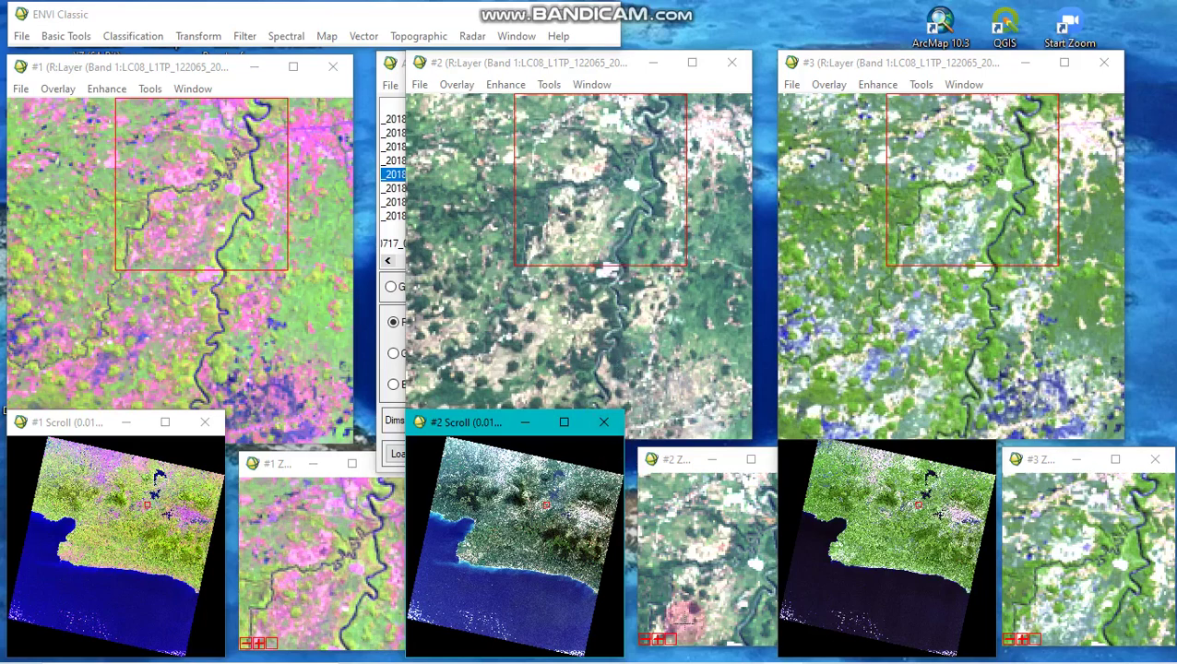
left_click_drag(583, 203, 608, 265)
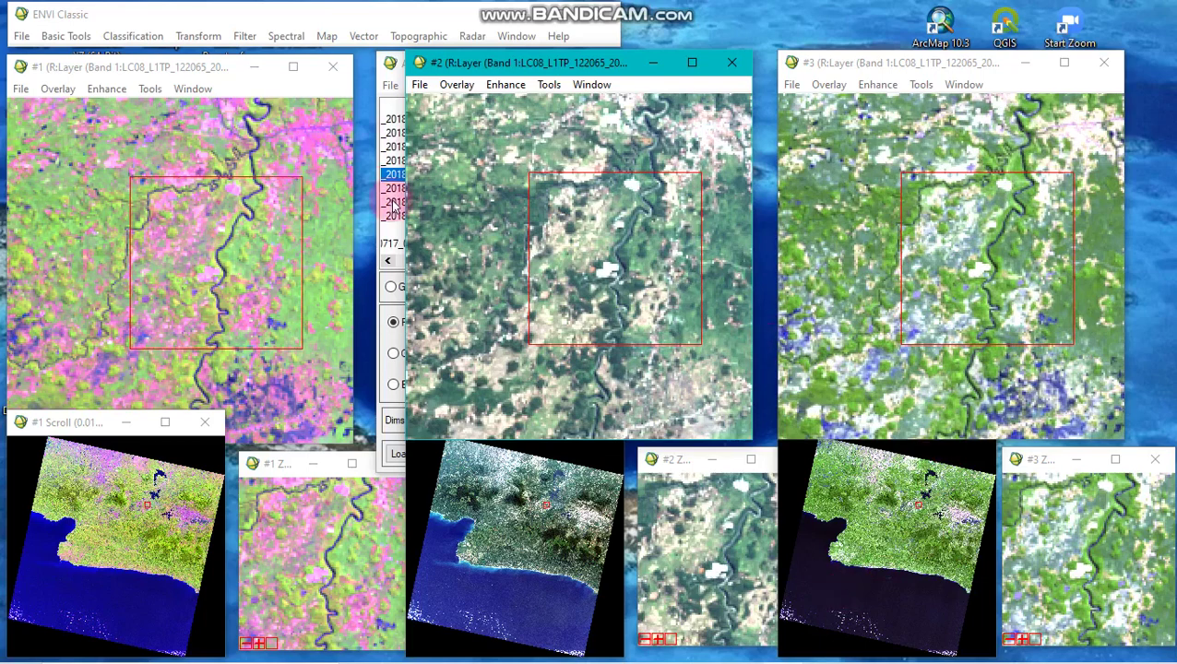
Step: Switch to gray scale mode and load band B1 into Display #1
left_click(391, 318)
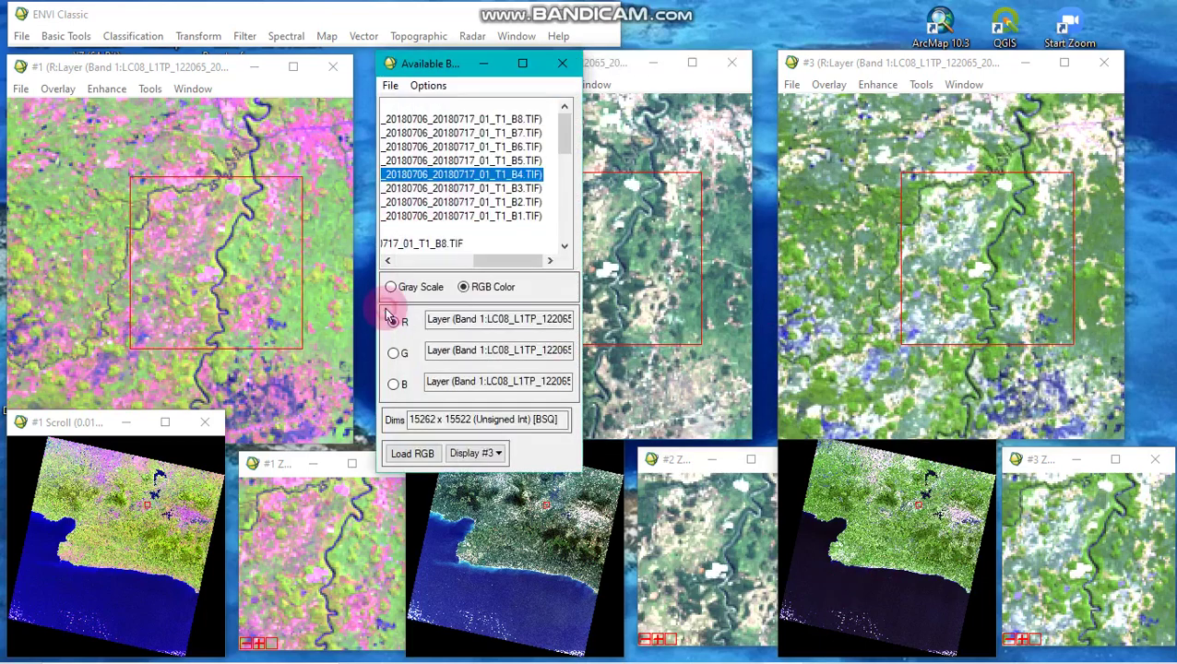
left_click(392, 288)
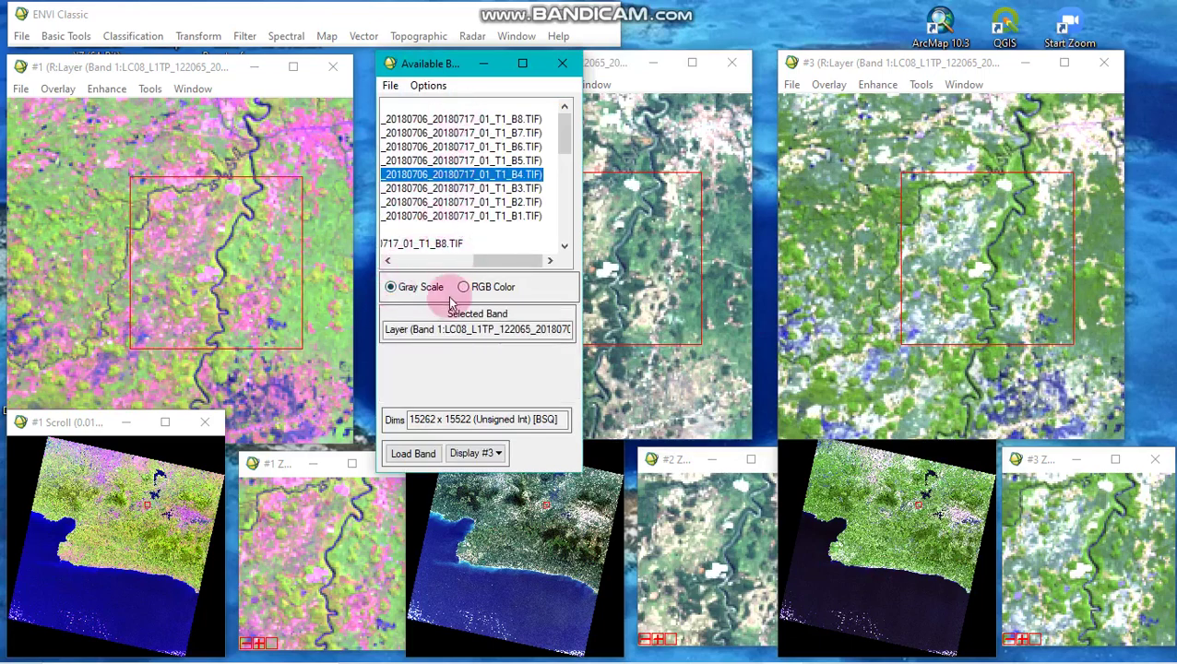
left_click(462, 453)
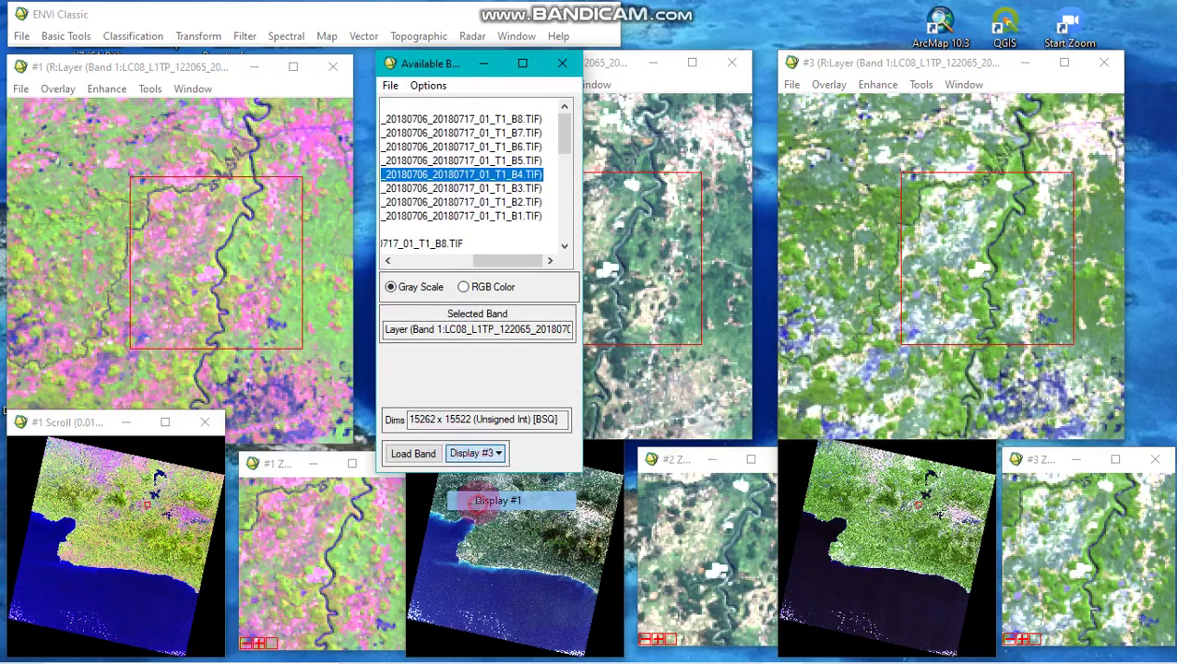
left_click(468, 498)
left_click(413, 217)
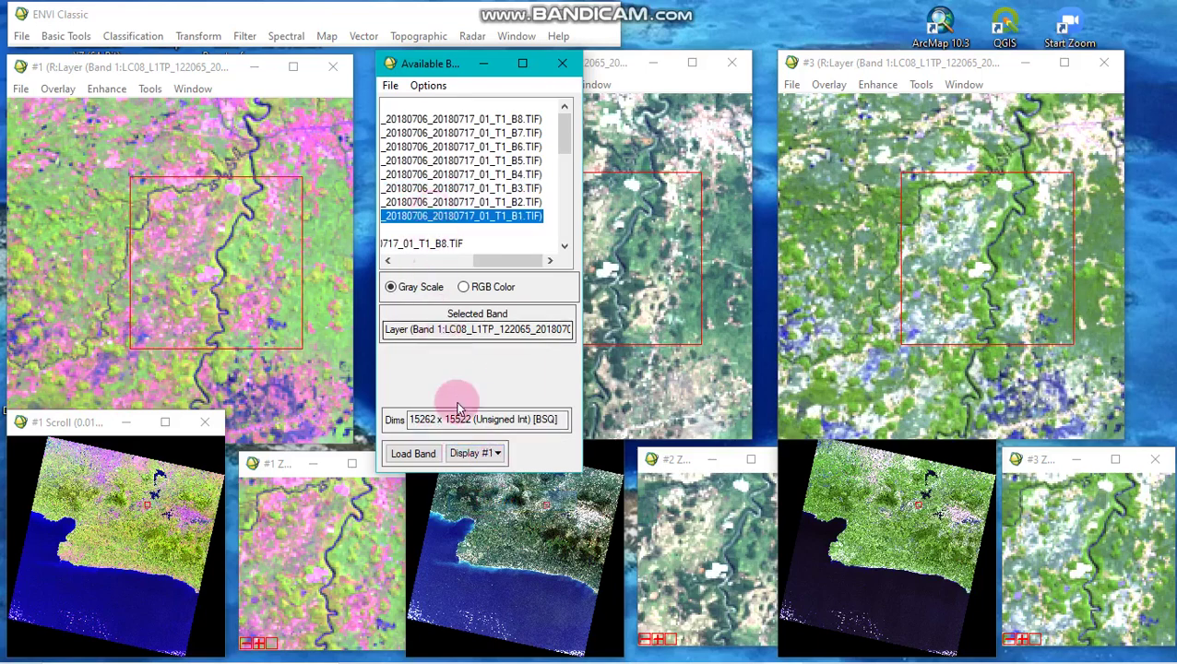
left_click(412, 457)
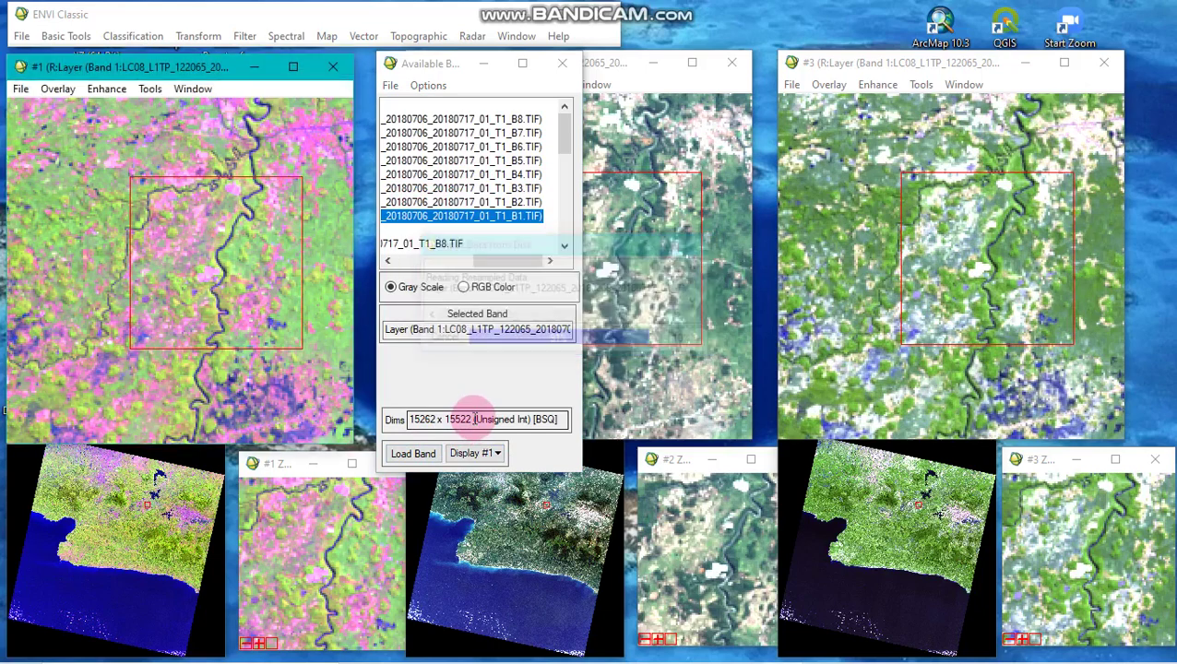
Step: Load band B3 as a gray scale image into Display #2
left_click(474, 453)
left_click(493, 522)
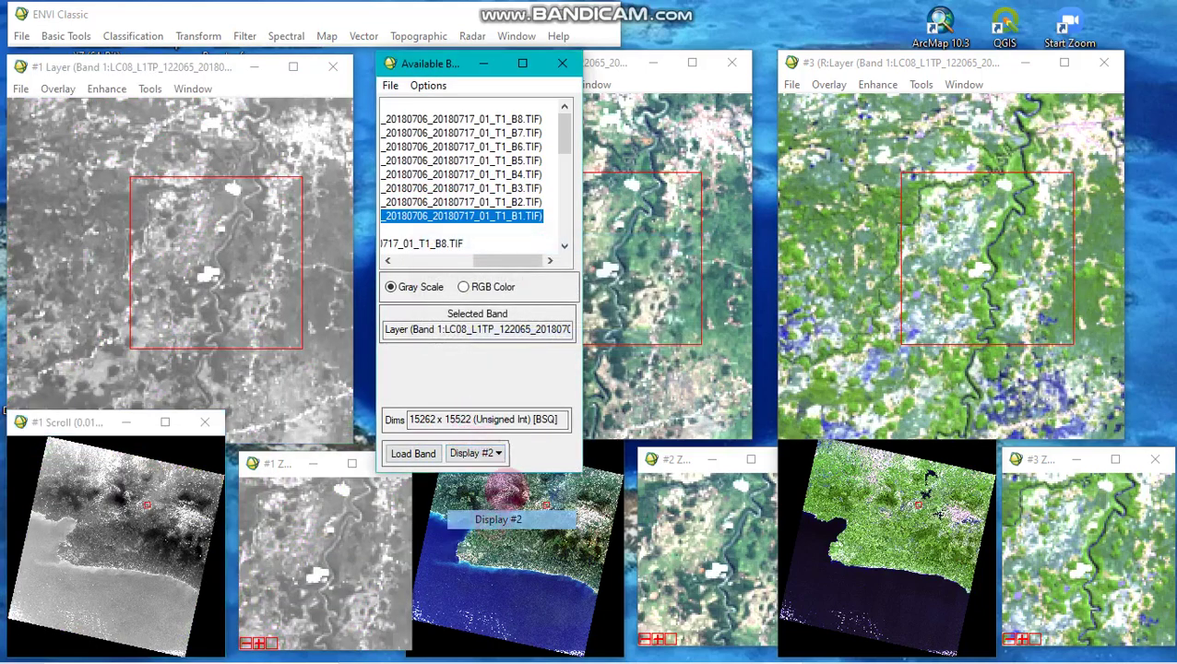
left_click(466, 190)
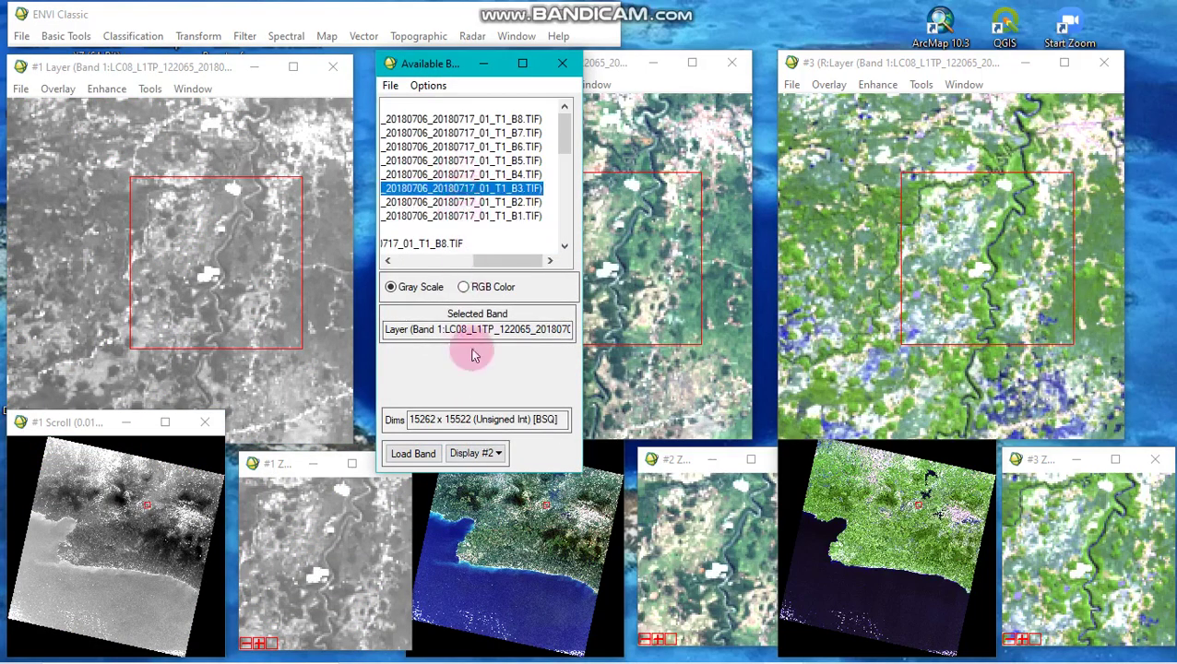
left_click(433, 456)
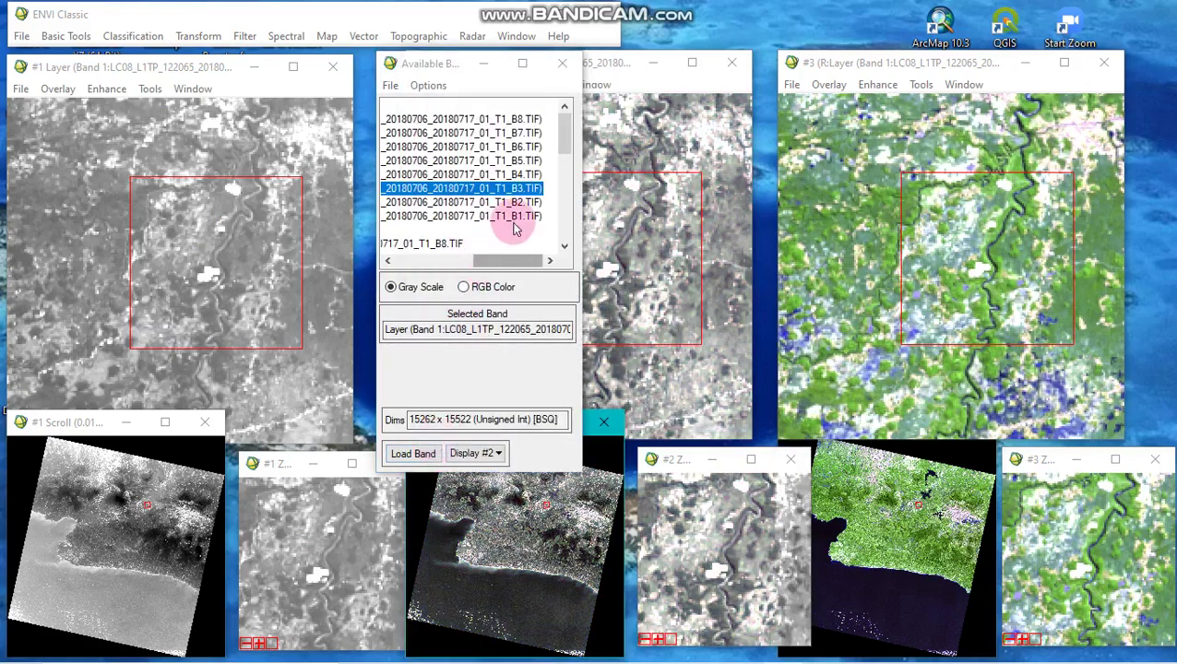
Step: Load band B4 as a gray scale image into Display #3
left_click(497, 453)
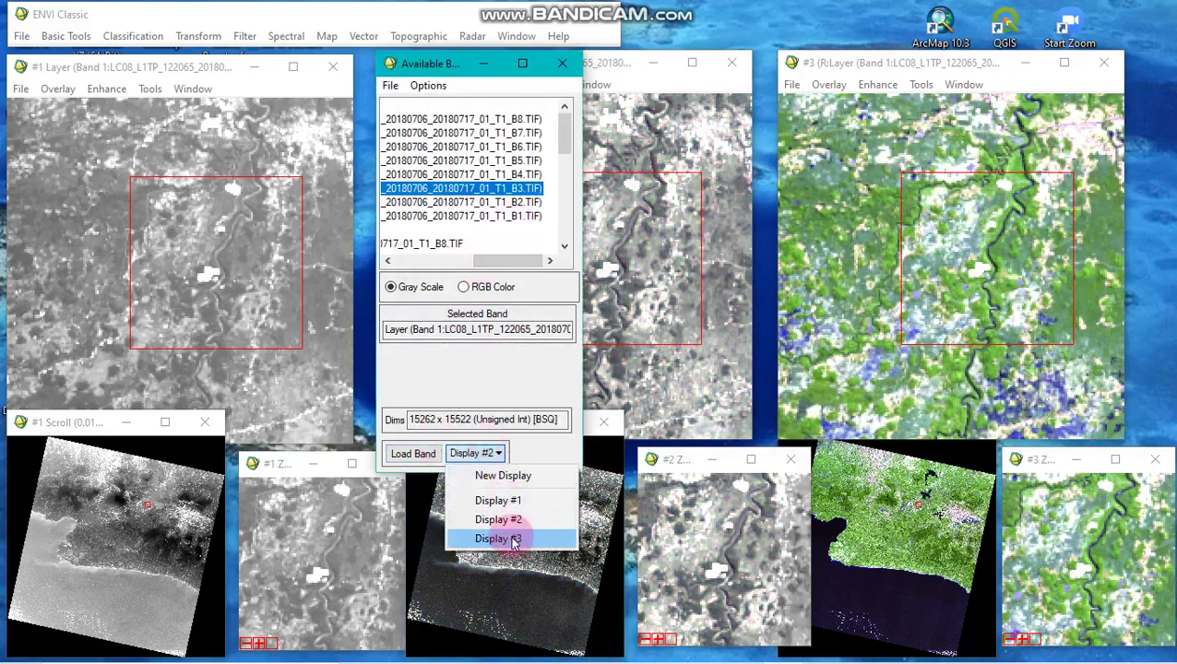
left_click(498, 537)
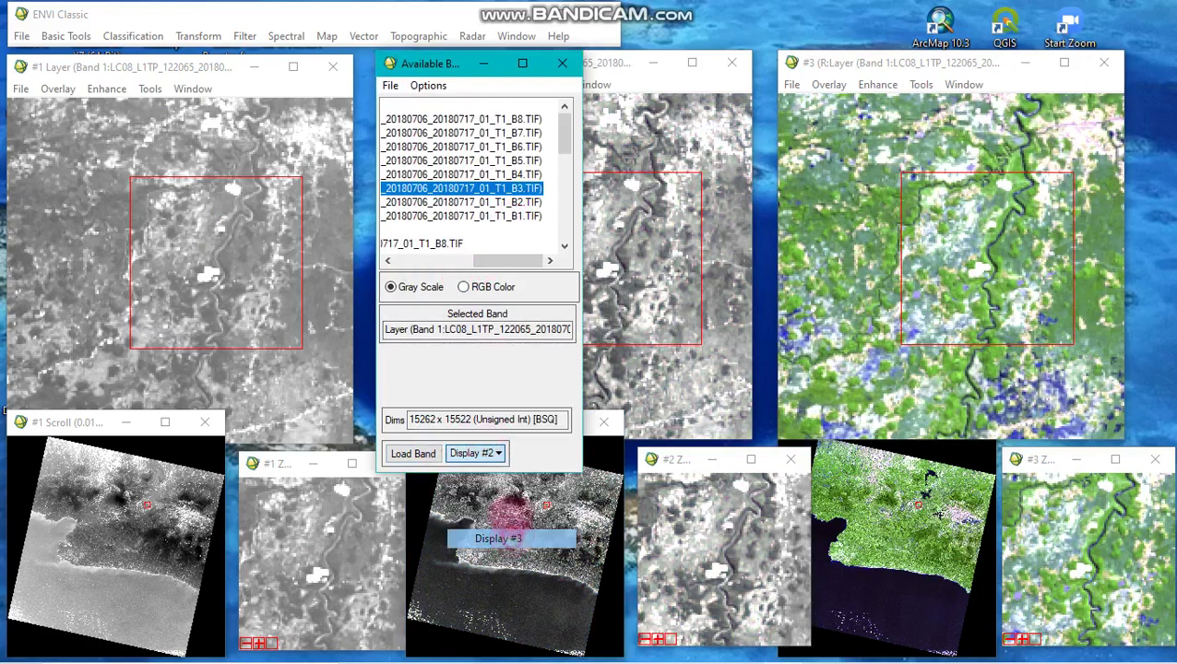
left_click(495, 175)
left_click(420, 456)
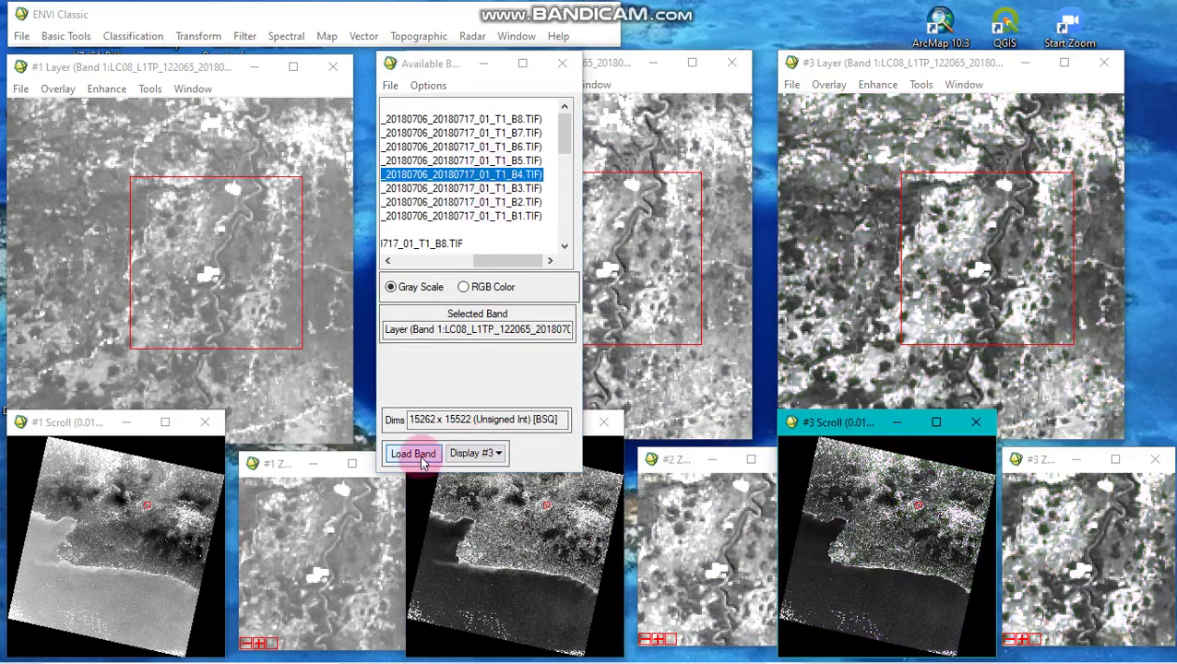
Step: Compare the river and the surrounding land in the gray scale B1, B3 and B4 images across the three displays
left_click(604, 61)
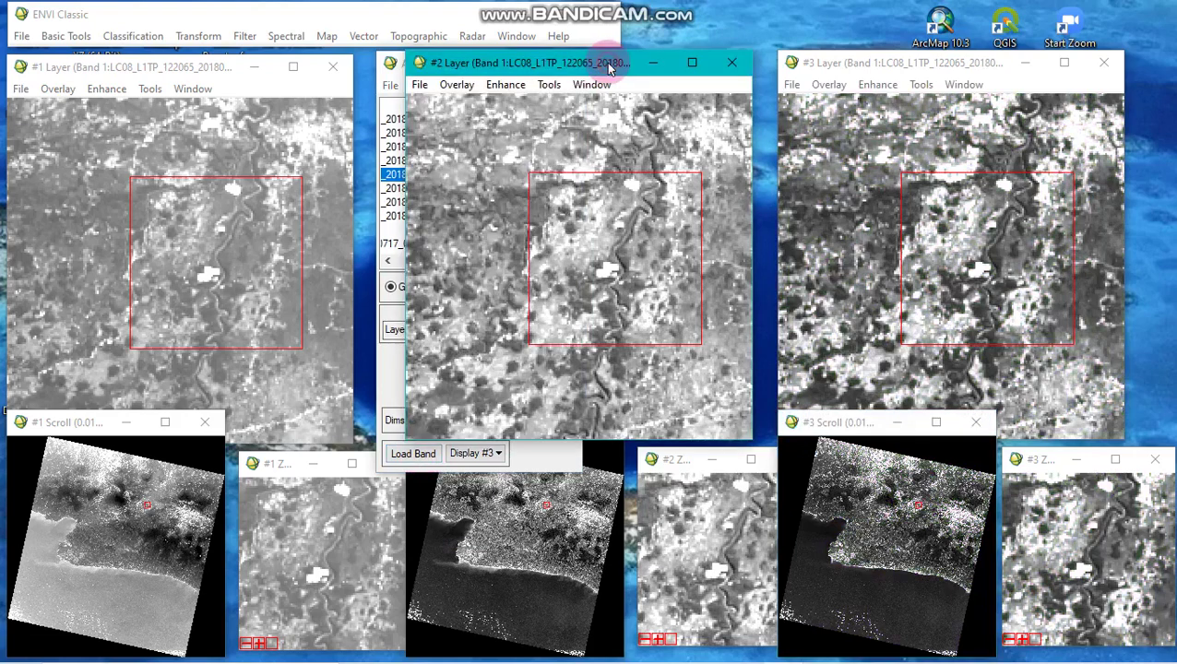
left_click(881, 63)
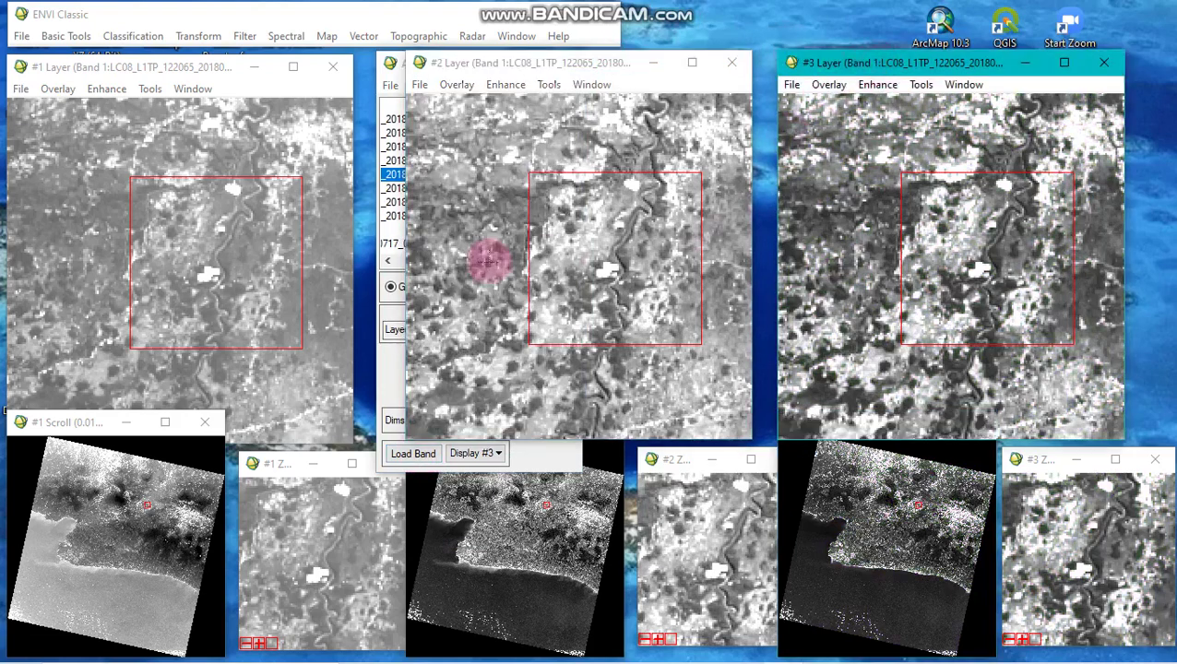
left_click(263, 284)
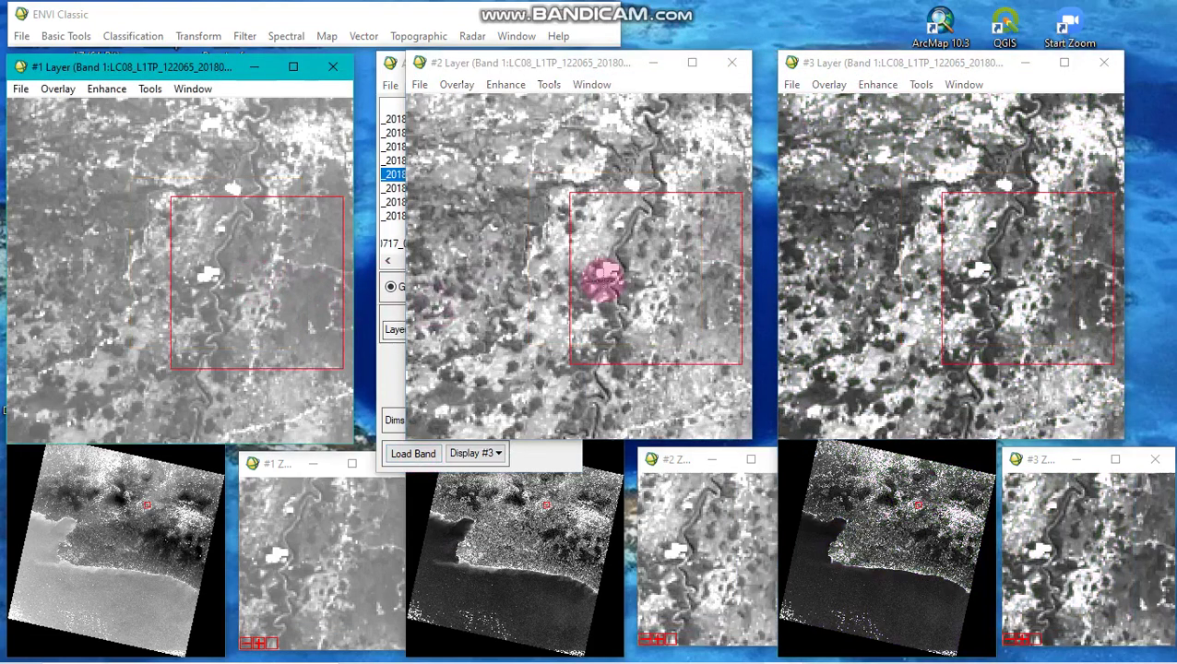
left_click(602, 276)
left_click(644, 293)
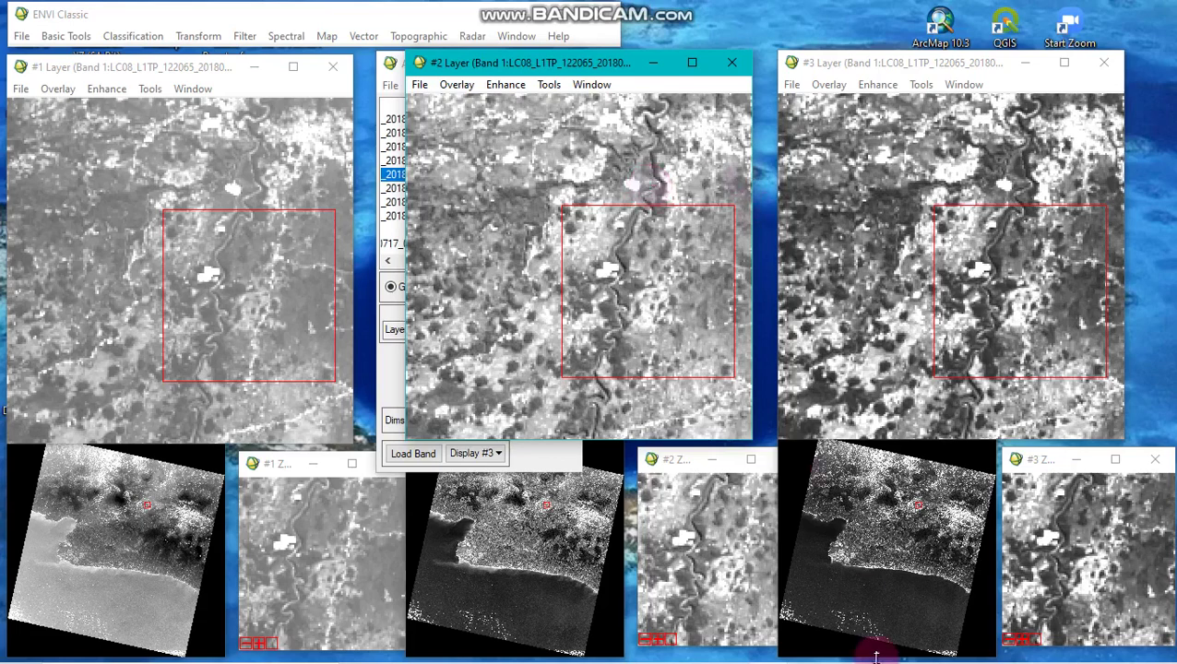
mouse_move(875, 651)
mouse_move(814, 649)
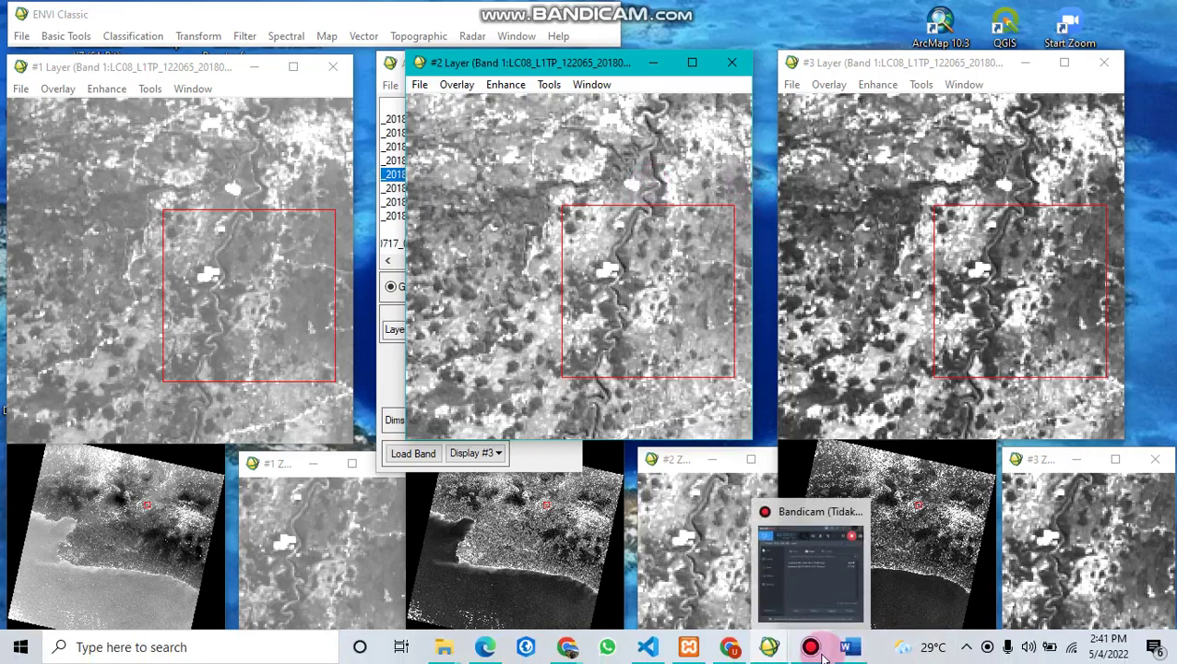